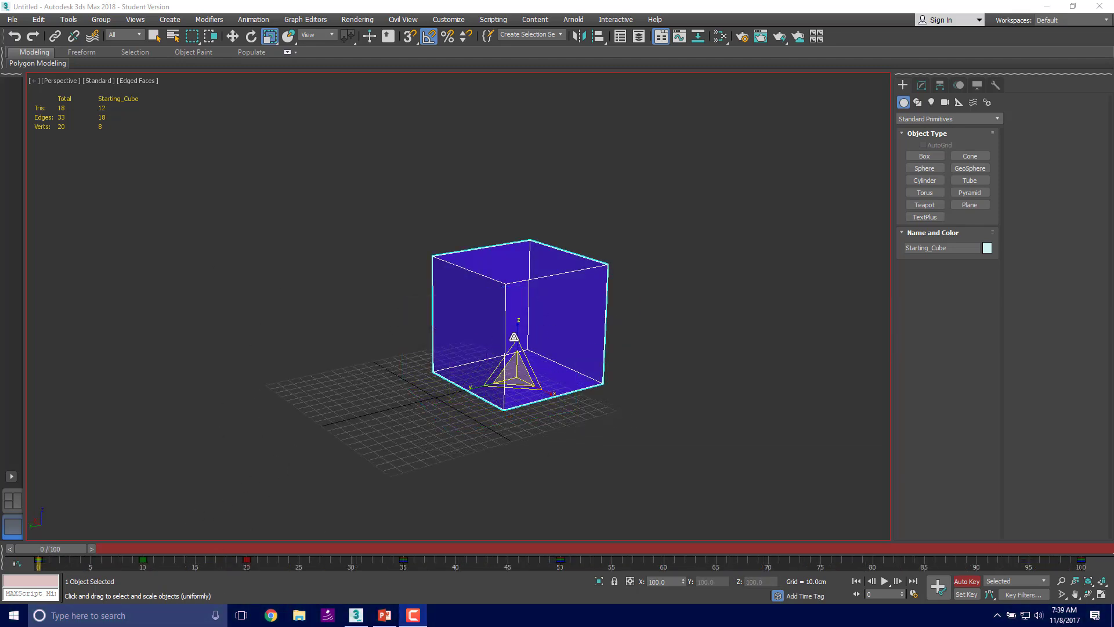
Scrub frames 0–100 to review the cube's existing keys at frames 13, 23 and 53
{"action": "left_click_drag", "start_coordinate": [60, 549], "coordinate": [556, 497]}
{"action": "key", "text": "r"}
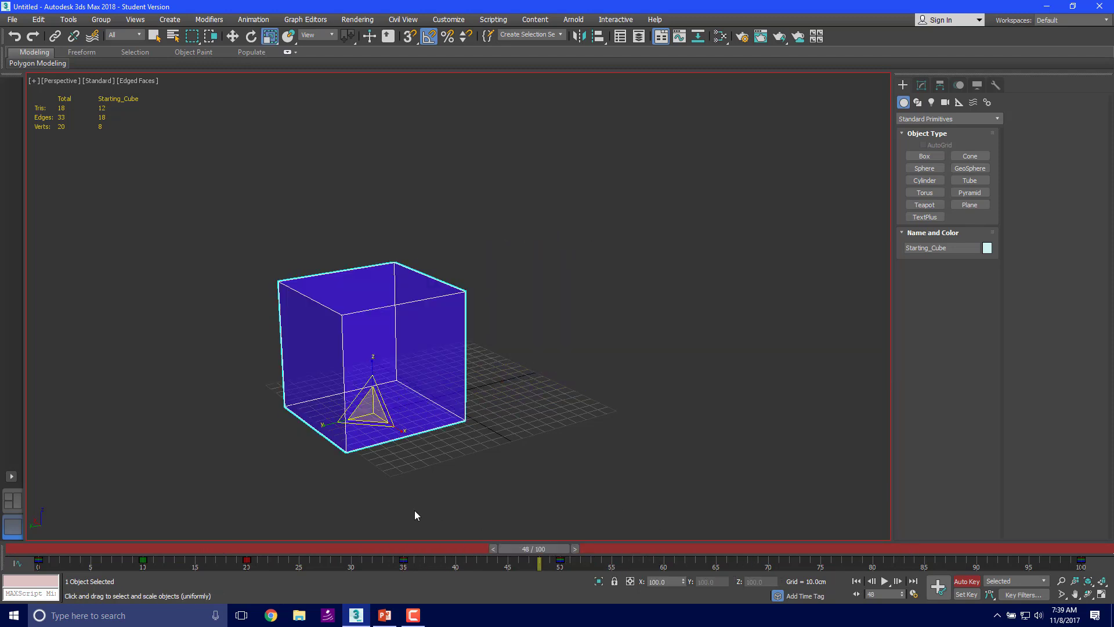
Delete all the cube's track-bar keys, including the frame-100 key, and return to frame 0
{"action": "left_click_drag", "start_coordinate": [533, 548], "coordinate": [556, 529]}
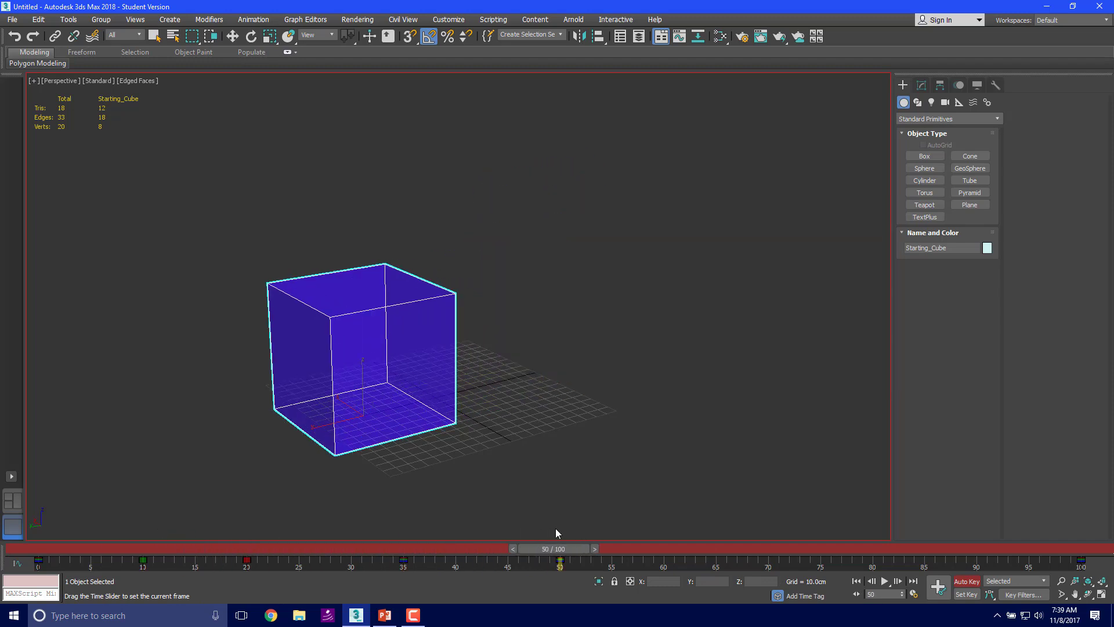
{"action": "left_click_drag", "start_coordinate": [590, 562], "coordinate": [34, 545]}
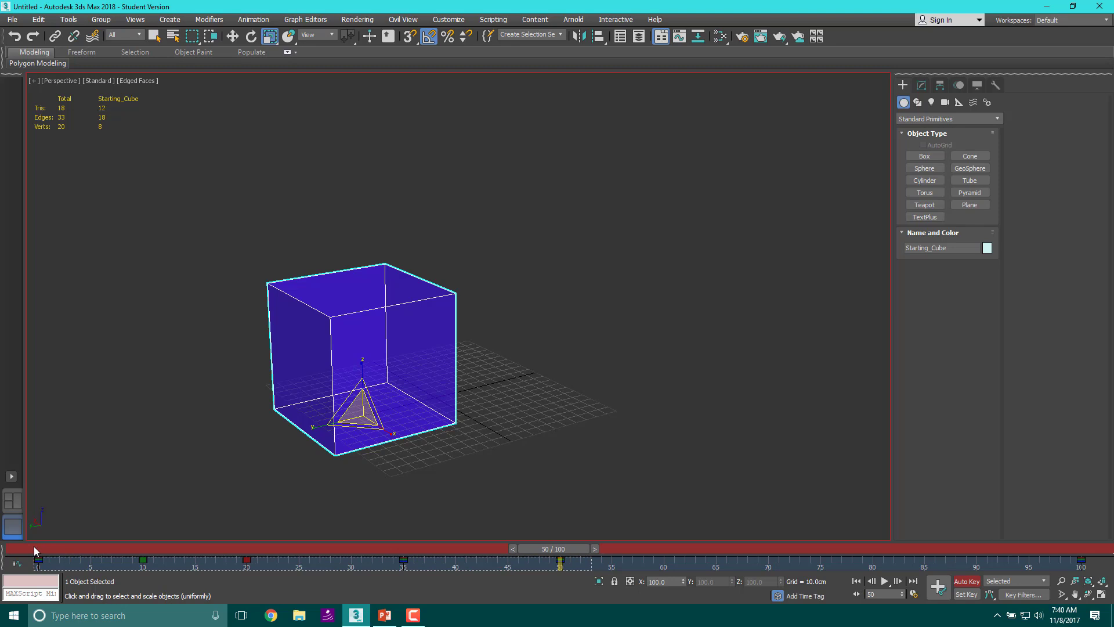
{"action": "key", "text": "Delete"}
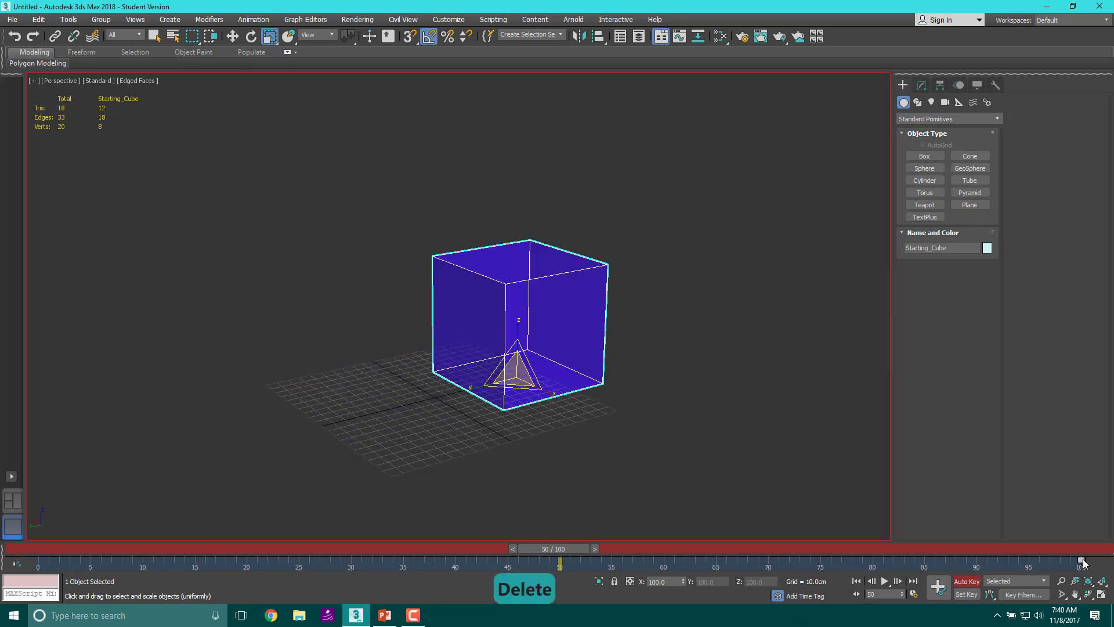
{"action": "key", "text": "Delete"}
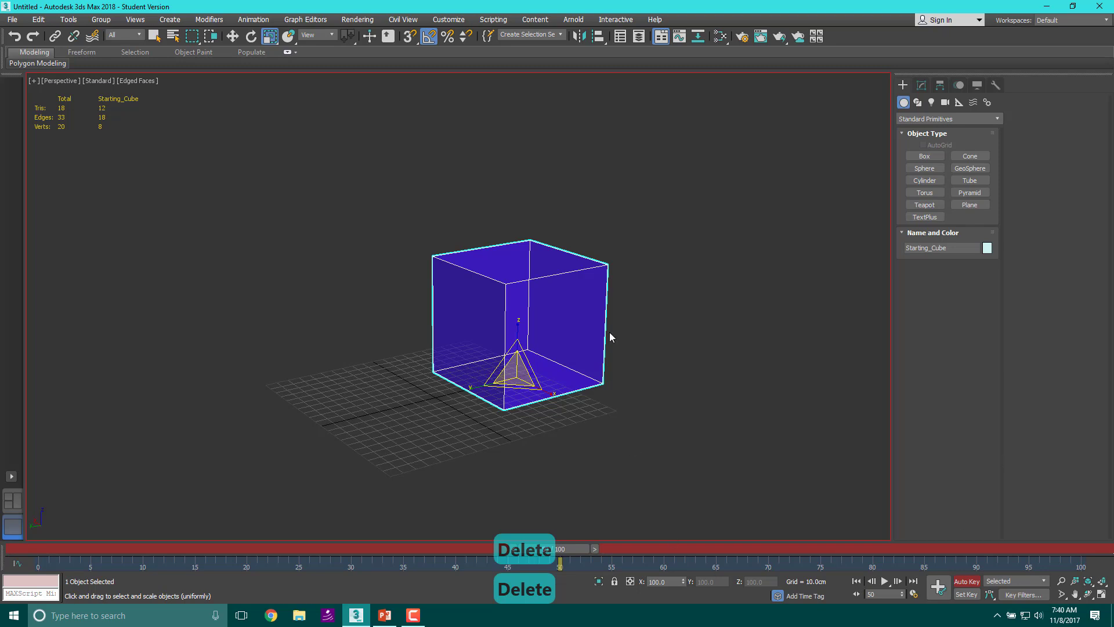
{"action": "left_click_drag", "start_coordinate": [567, 550], "coordinate": [28, 503]}
{"action": "key", "text": "ctrl+z"}
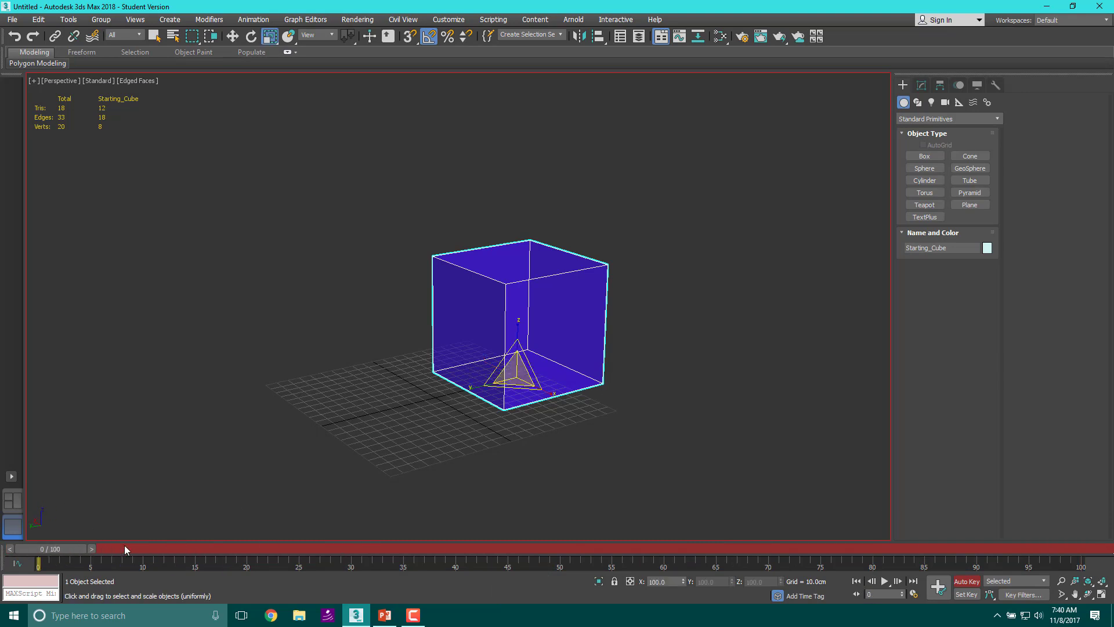
{"action": "key", "text": "Delete"}
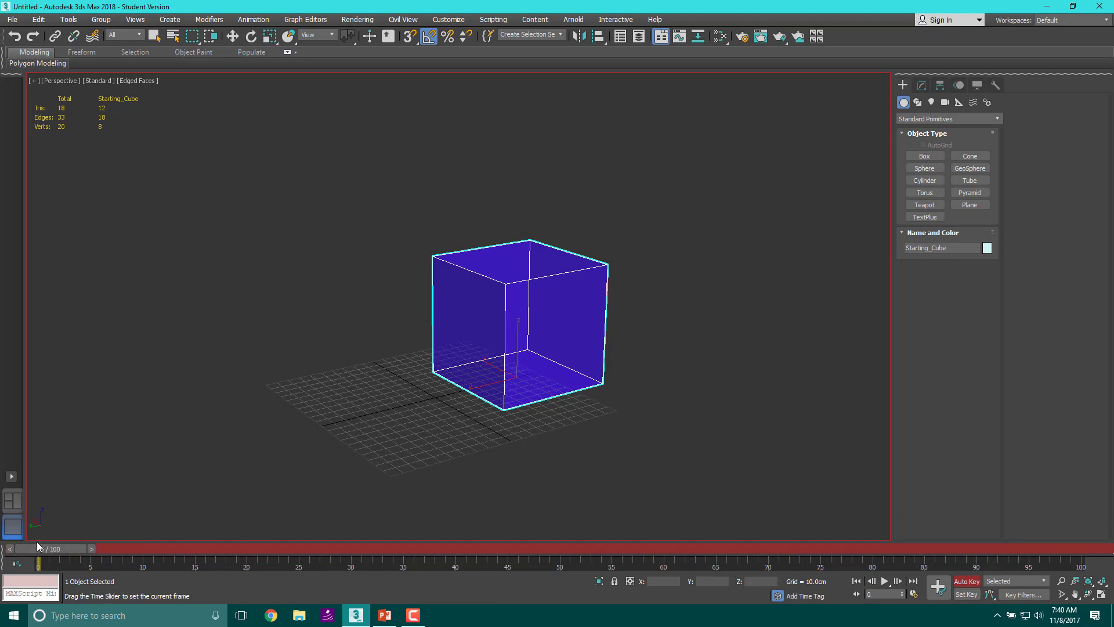
{"action": "key", "text": "ctrl+z"}
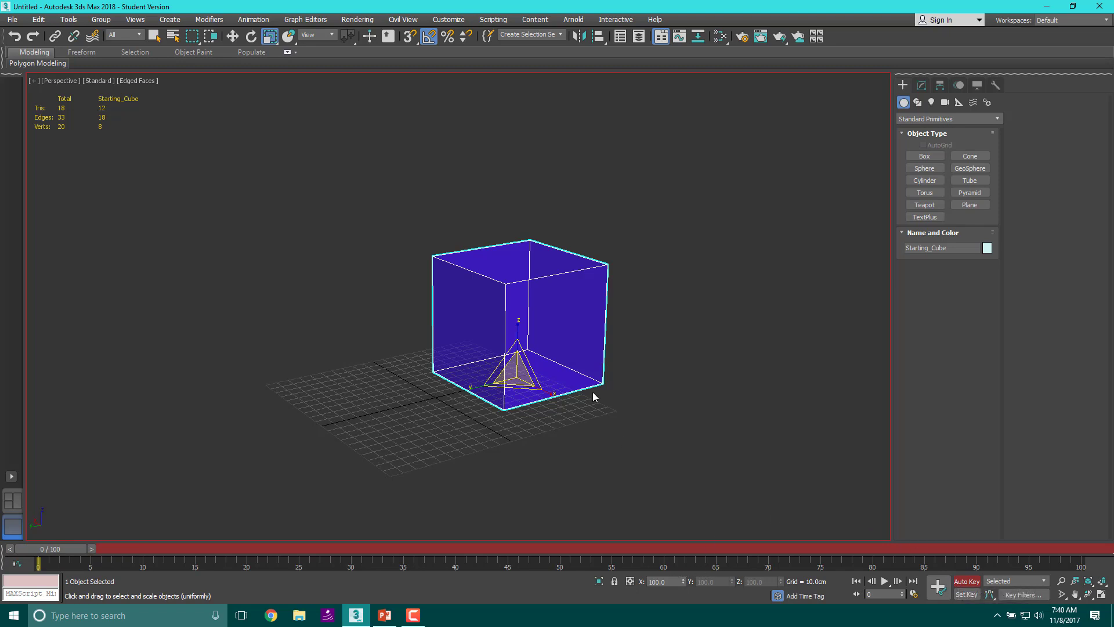
Reset the cube's Y position to 0 and key it at 0, 0, 0 on frame 0
{"action": "key", "text": "w"}
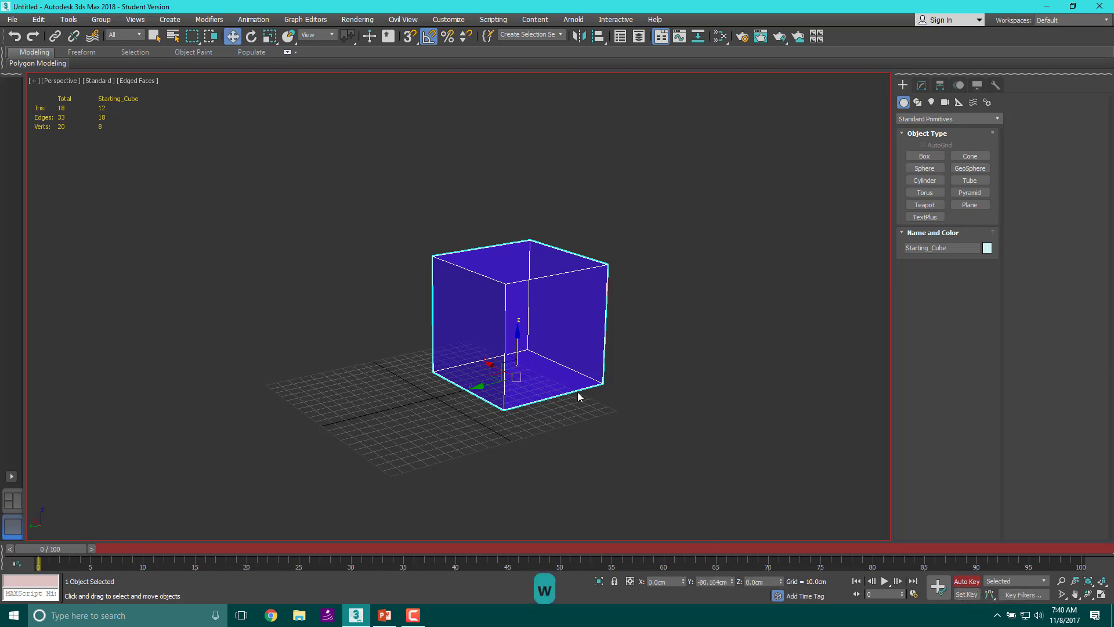
{"action": "right_click", "coordinate": [734, 583]}
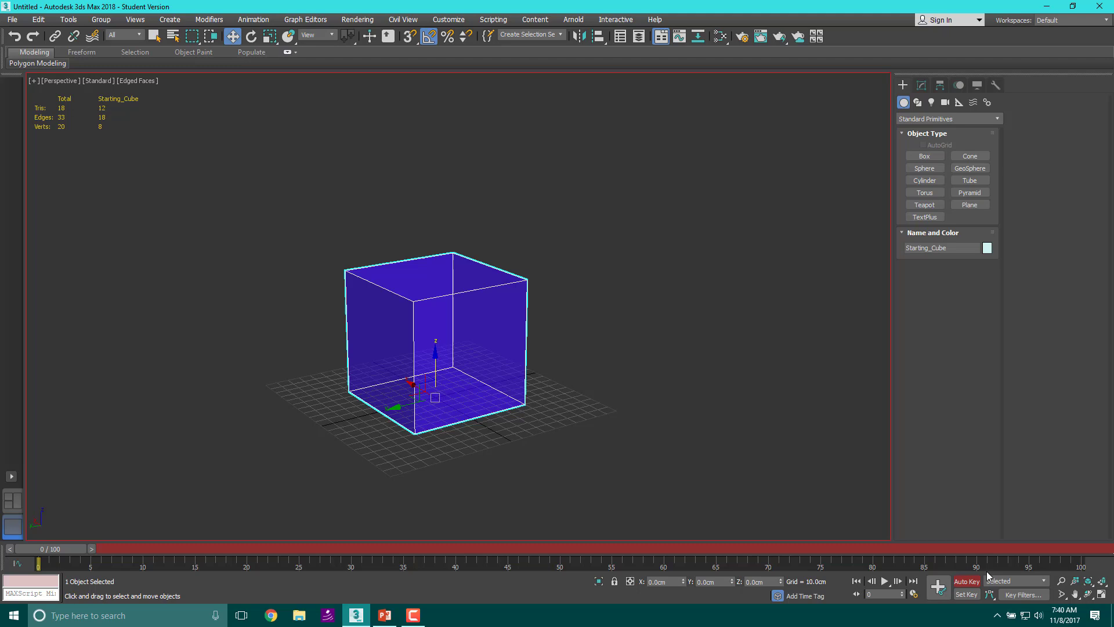
{"action": "left_click", "coordinate": [939, 586]}
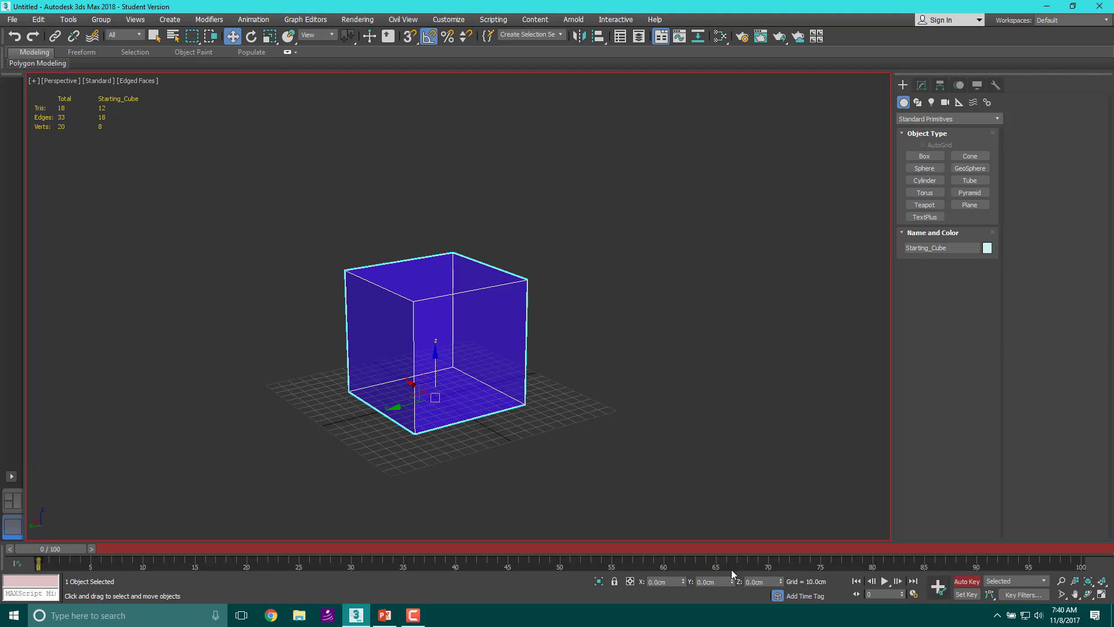
{"action": "mouse_move", "coordinate": [65, 552]}
{"action": "left_mouse_down"}
{"action": "mouse_move", "coordinate": [572, 528]}
{"action": "mouse_move", "coordinate": [1022, 525]}
{"action": "mouse_move", "coordinate": [24, 524]}
{"action": "mouse_move", "coordinate": [599, 522]}
{"action": "mouse_move", "coordinate": [1014, 505]}
{"action": "mouse_move", "coordinate": [1080, 517]}
{"action": "mouse_move", "coordinate": [26, 498]}
{"action": "left_mouse_up"}
{"action": "key", "text": "w"}
{"action": "middle_click_drag", "start_coordinate": [569, 458], "coordinate": [517, 451]}
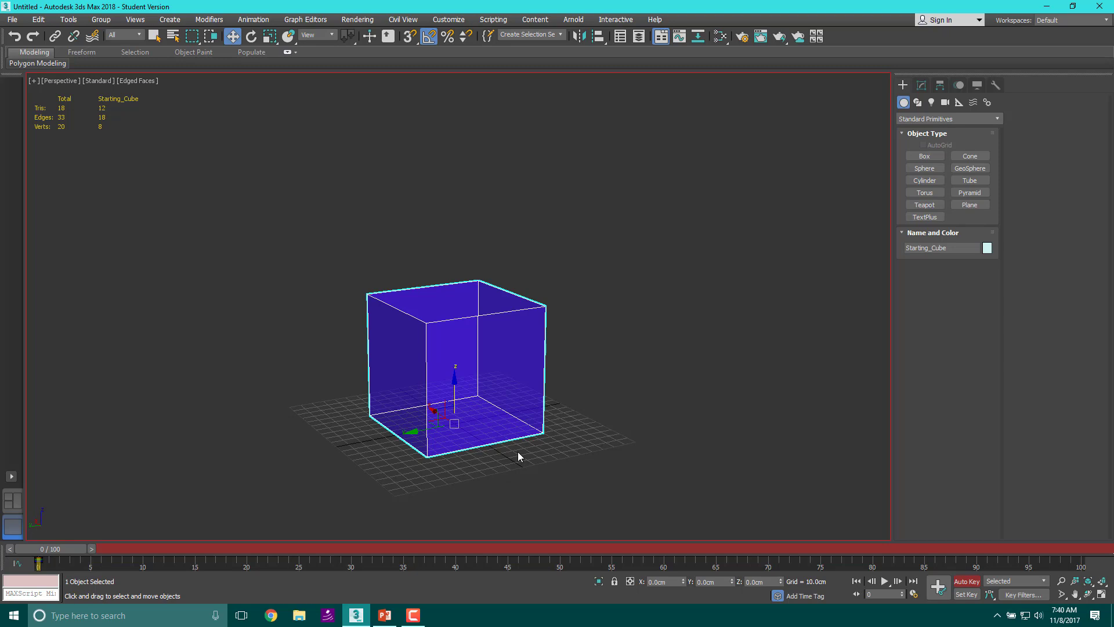
{"action": "mouse_move", "coordinate": [517, 451]}
{"action": "middle_mouse_down"}
{"action": "mouse_move", "coordinate": [505, 473]}
{"action": "mouse_move", "coordinate": [514, 471]}
{"action": "middle_mouse_up"}
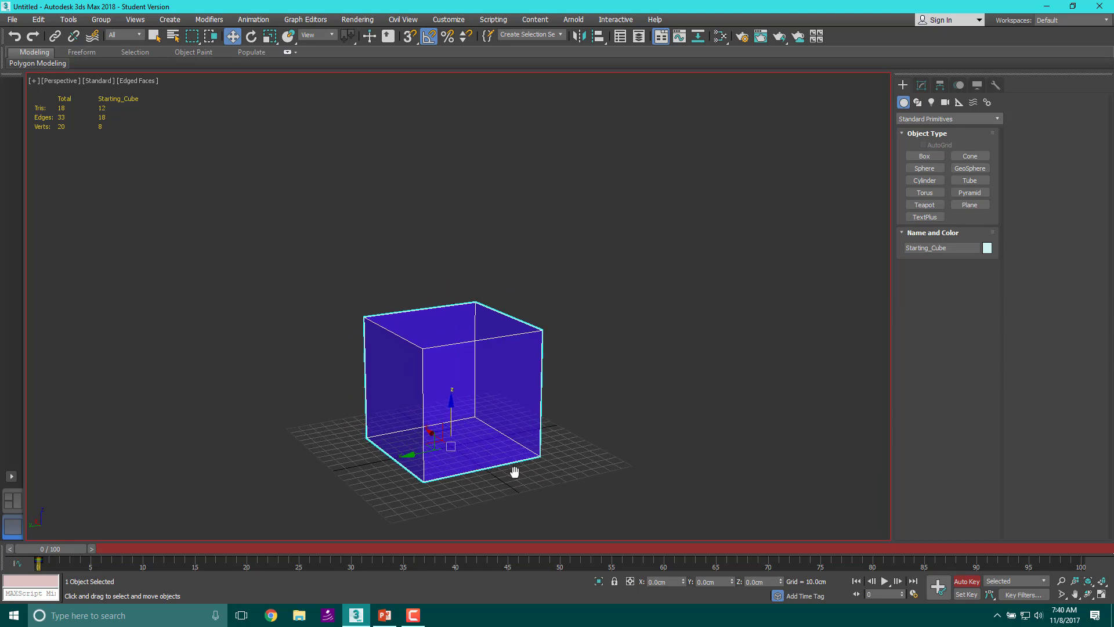
{"action": "scroll", "coordinate": [514, 472], "scroll_direction": "down", "scroll_amount": 2}
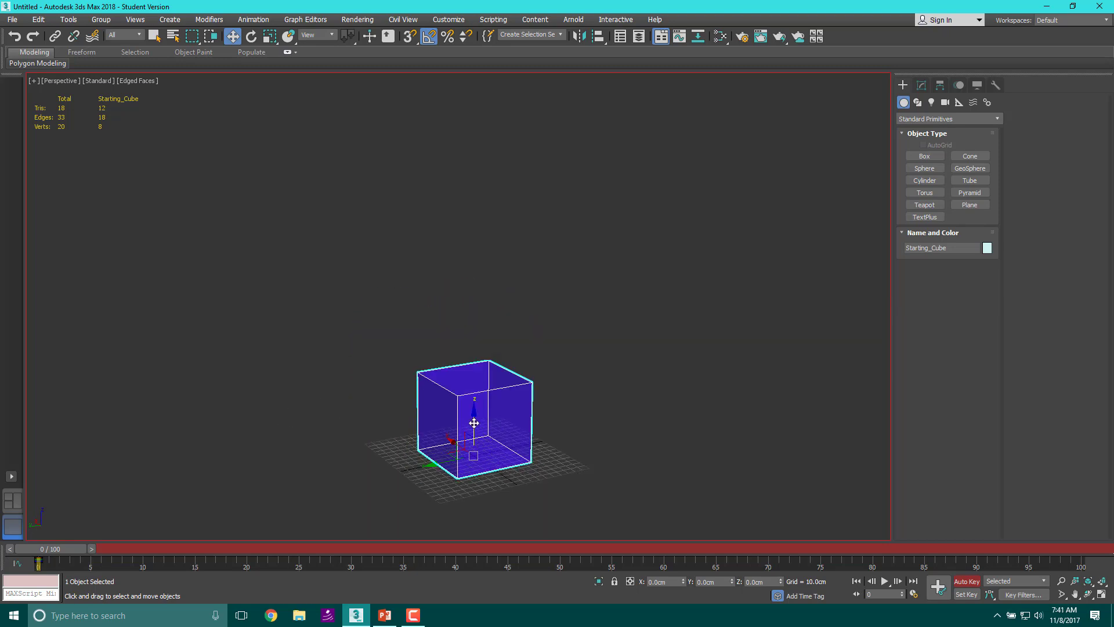
{"action": "left_click_drag", "start_coordinate": [472, 423], "coordinate": [479, 320]}
{"action": "right_click", "coordinate": [480, 320]}
{"action": "scroll", "coordinate": [473, 455], "scroll_direction": "up", "scroll_amount": 4}
{"action": "middle_click_drag", "start_coordinate": [530, 481], "coordinate": [501, 355]}
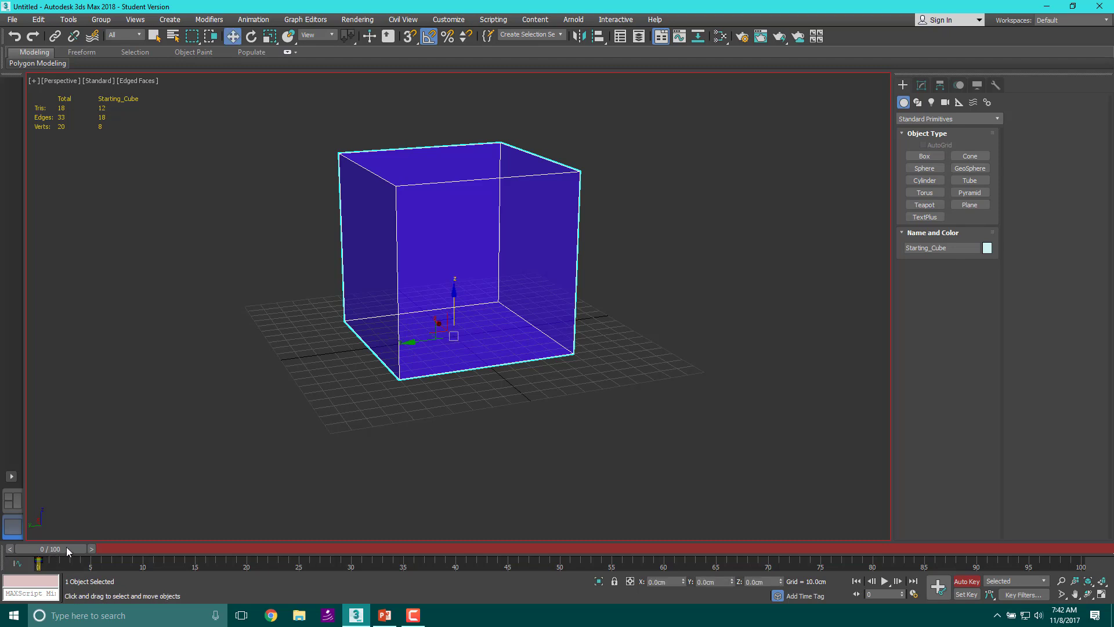
{"action": "mouse_move", "coordinate": [68, 546]}
{"action": "left_mouse_down"}
{"action": "mouse_move", "coordinate": [1090, 545]}
{"action": "mouse_move", "coordinate": [1039, 546]}
{"action": "left_mouse_up"}
{"action": "left_click_drag", "start_coordinate": [817, 548], "coordinate": [46, 547]}
{"action": "middle_click_drag", "start_coordinate": [643, 249], "coordinate": [623, 391]}
{"action": "scroll", "coordinate": [615, 322], "scroll_direction": "down", "scroll_amount": 2}
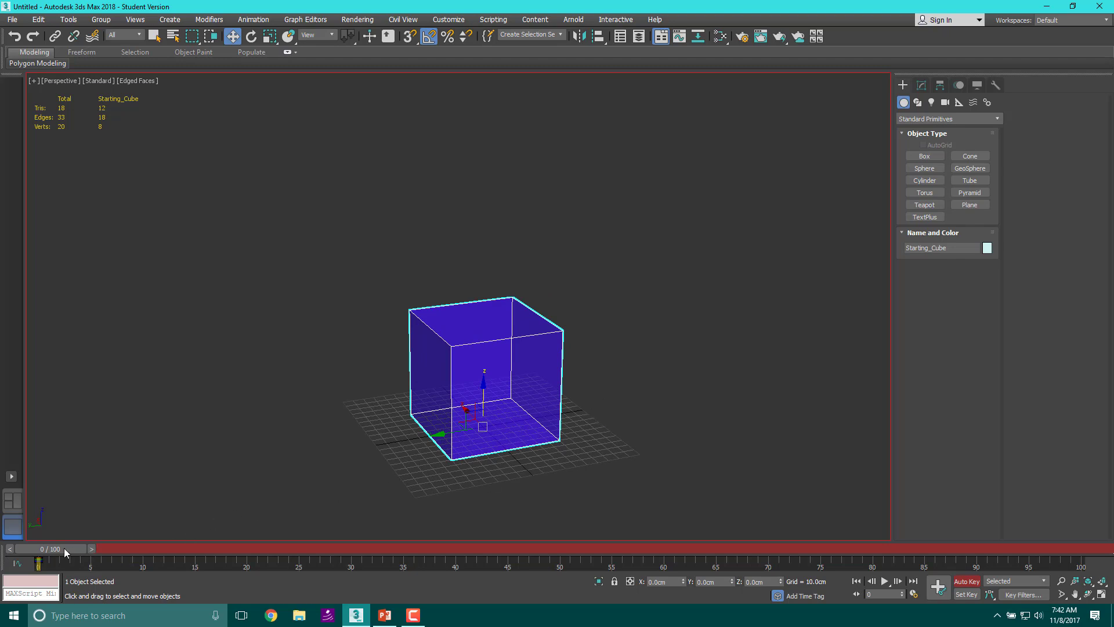
Copy the frame-0 grid-resting key to frame 100
{"action": "left_click_drag", "start_coordinate": [58, 548], "coordinate": [1062, 548]}
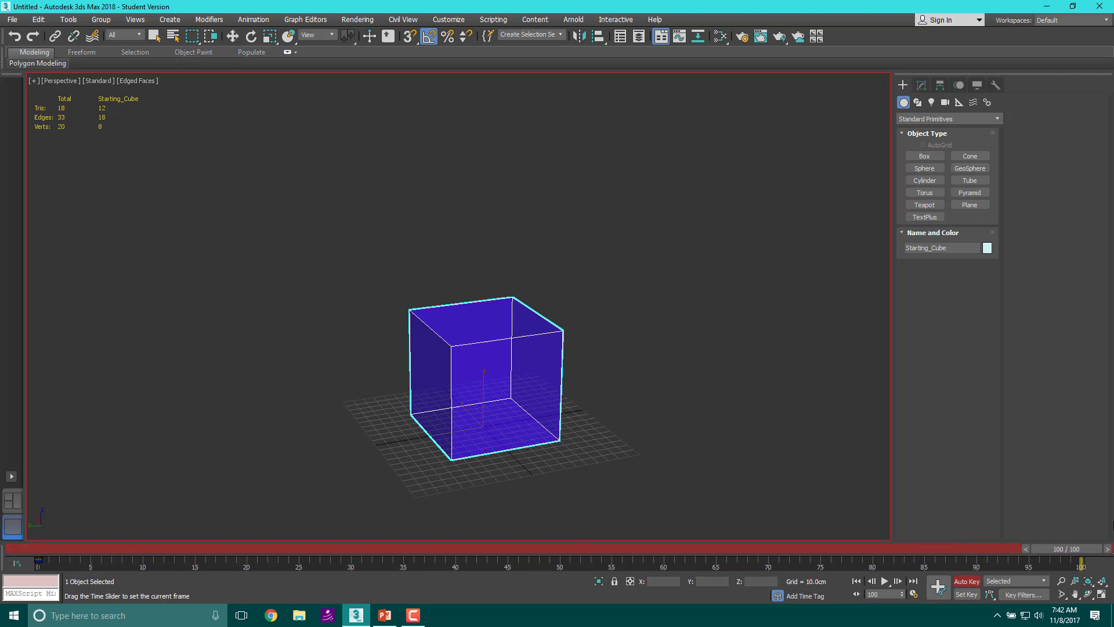
{"action": "key", "text": "w"}
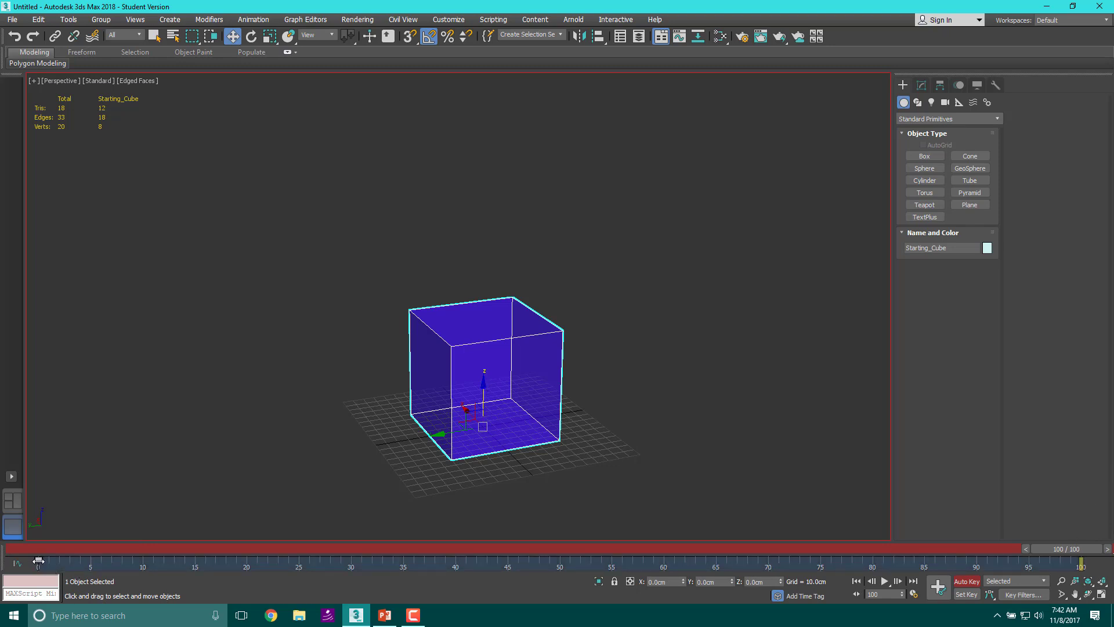
{"action": "left_click_drag", "start_coordinate": [38, 560], "coordinate": [70, 548], "text": "shift"}
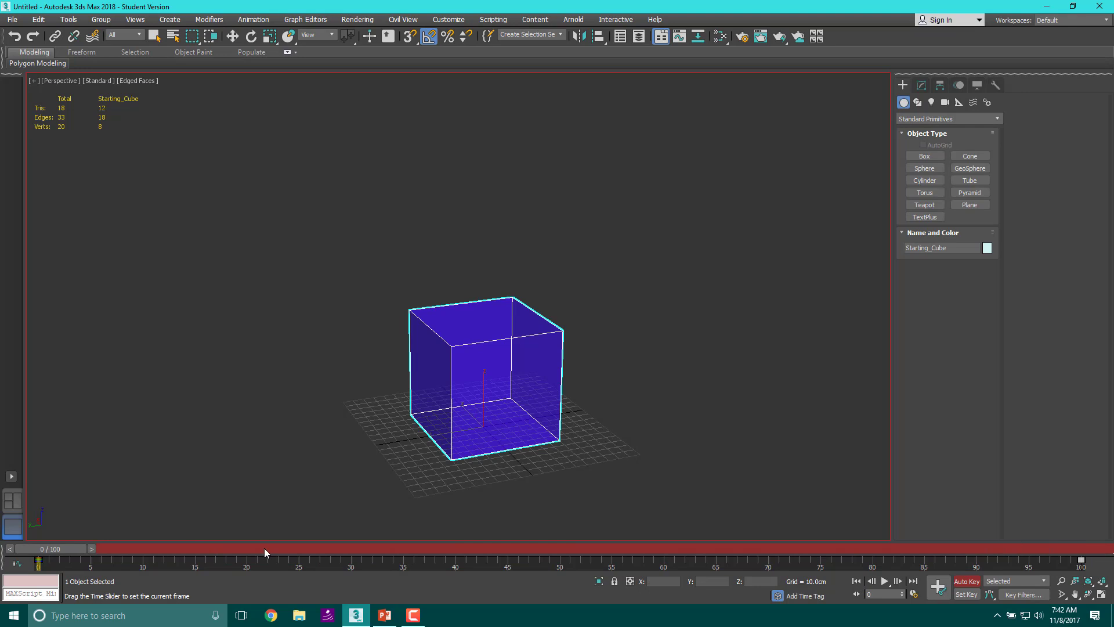
At frame 50, raise the cube to Z 160.401cm, then check the frame-0 ground pose
{"action": "left_click_drag", "start_coordinate": [264, 551], "coordinate": [592, 544]}
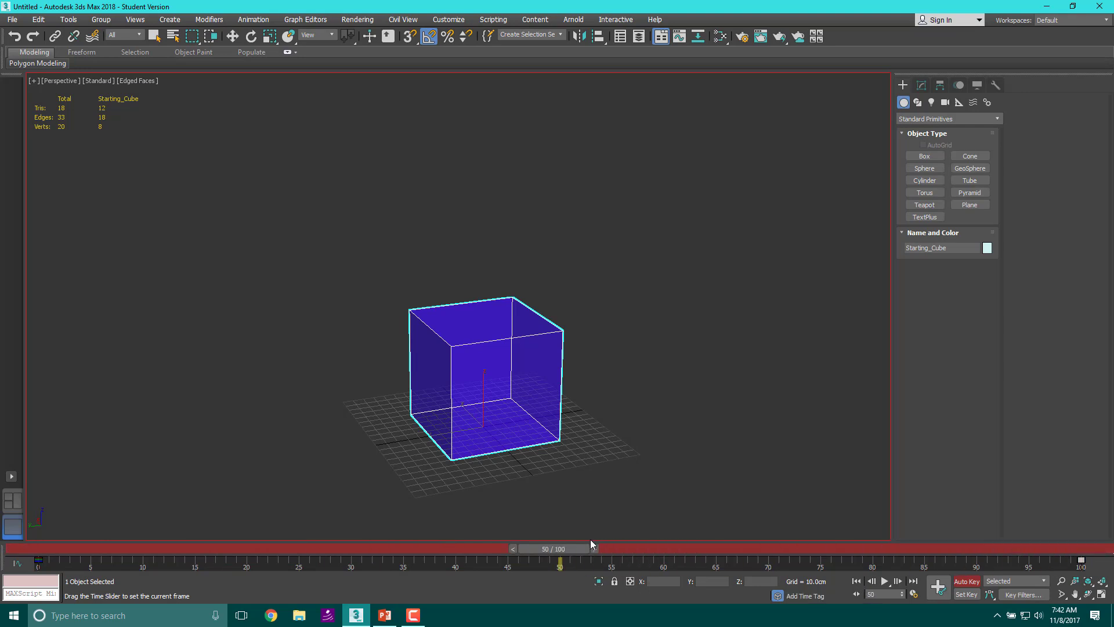
{"action": "key", "text": "w"}
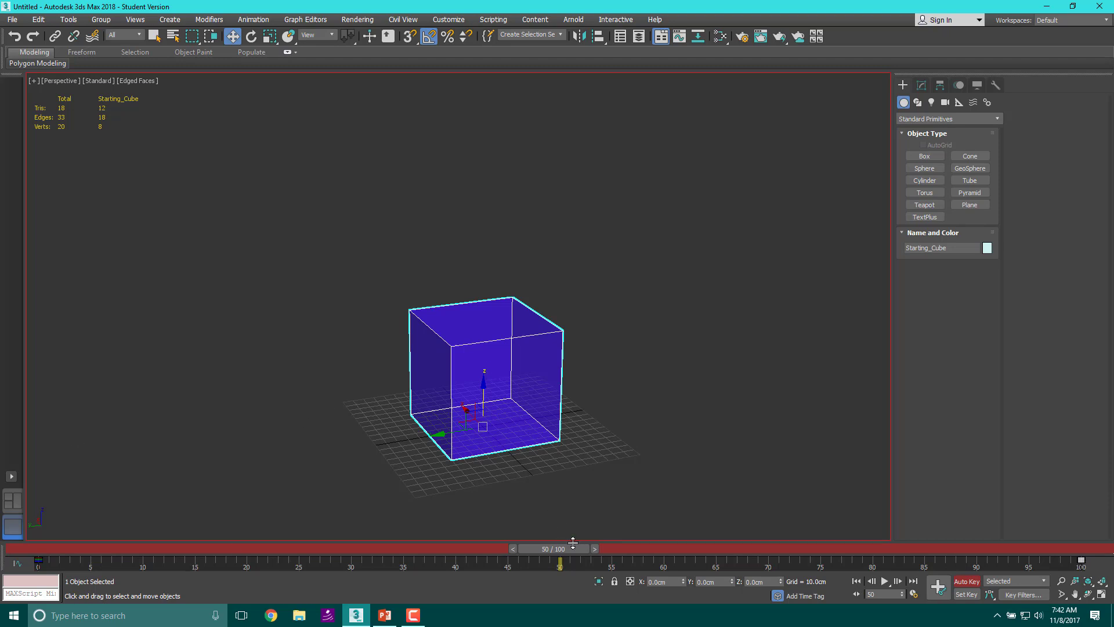
{"action": "left_click_drag", "start_coordinate": [484, 397], "coordinate": [488, 222]}
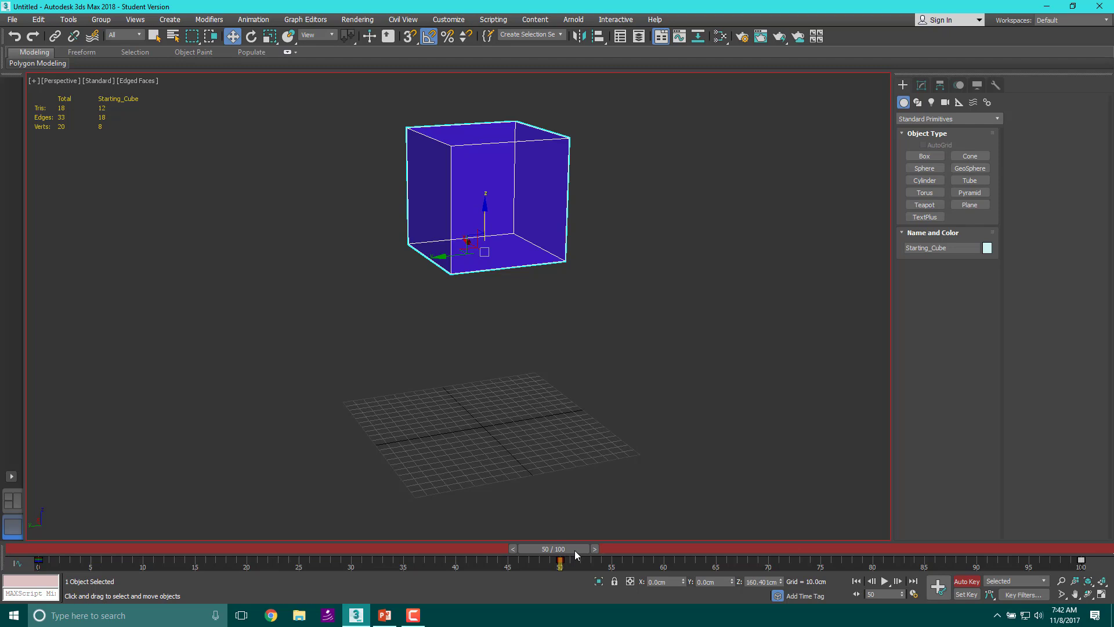
{"action": "left_click_drag", "start_coordinate": [574, 550], "coordinate": [34, 549]}
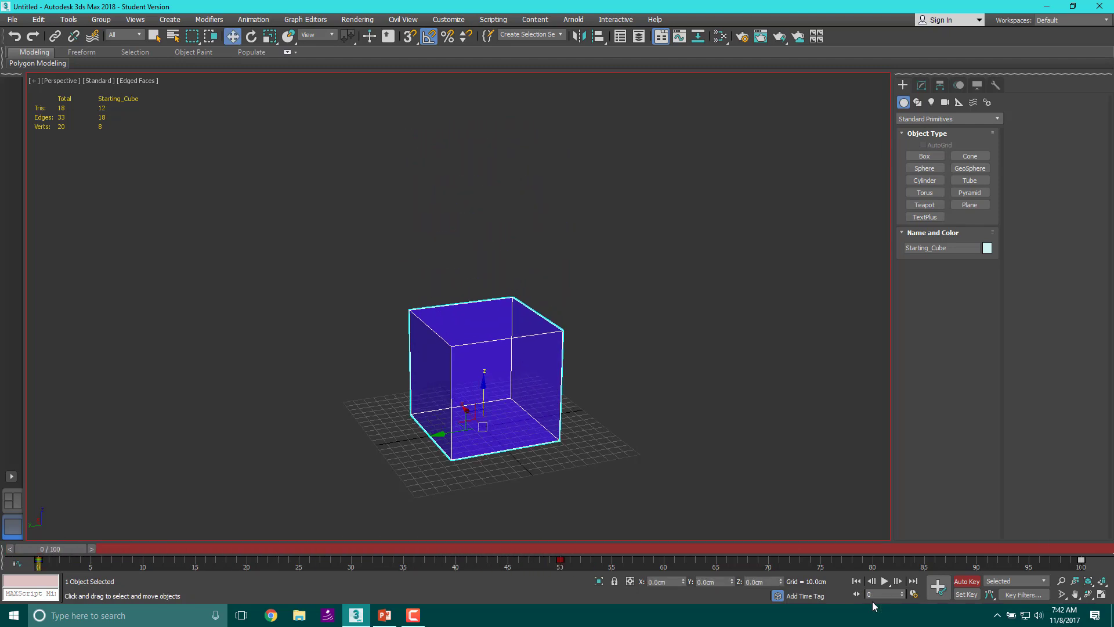
Play the rise-and-fall animation, stop it, and scrub back to around frame 25
{"action": "left_click", "coordinate": [885, 581]}
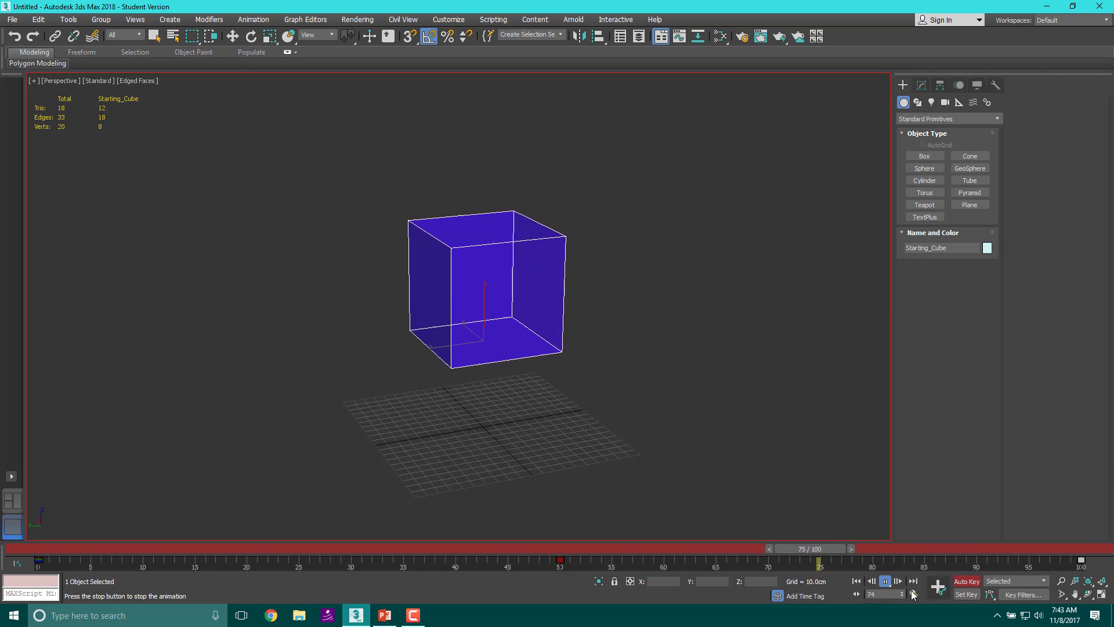
{"action": "left_click", "coordinate": [520, 552]}
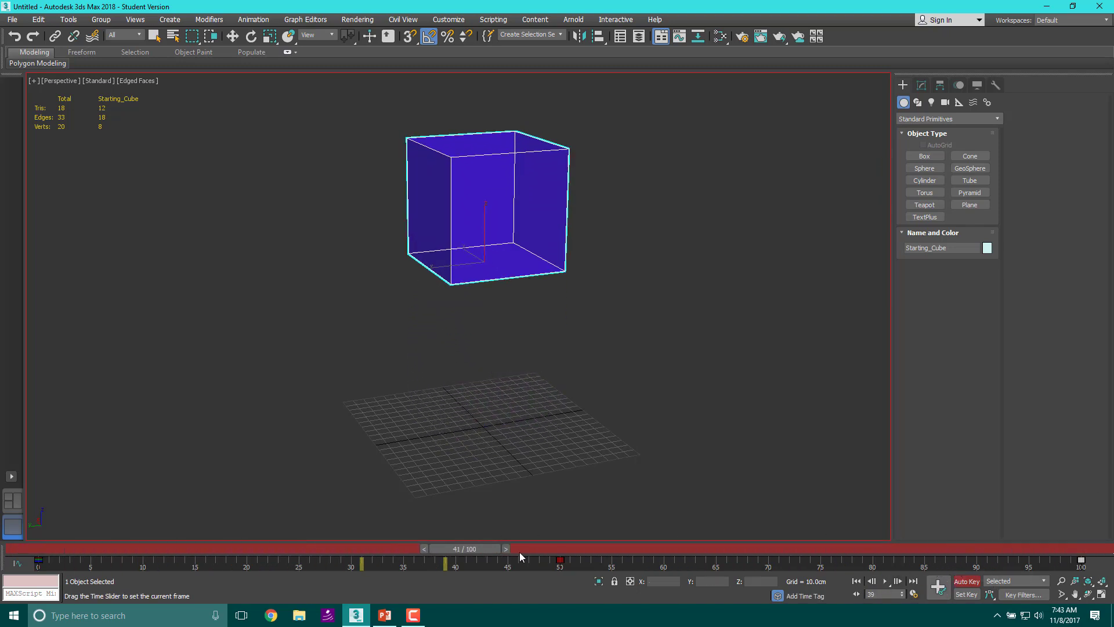
{"action": "left_click_drag", "start_coordinate": [519, 552], "coordinate": [304, 539]}
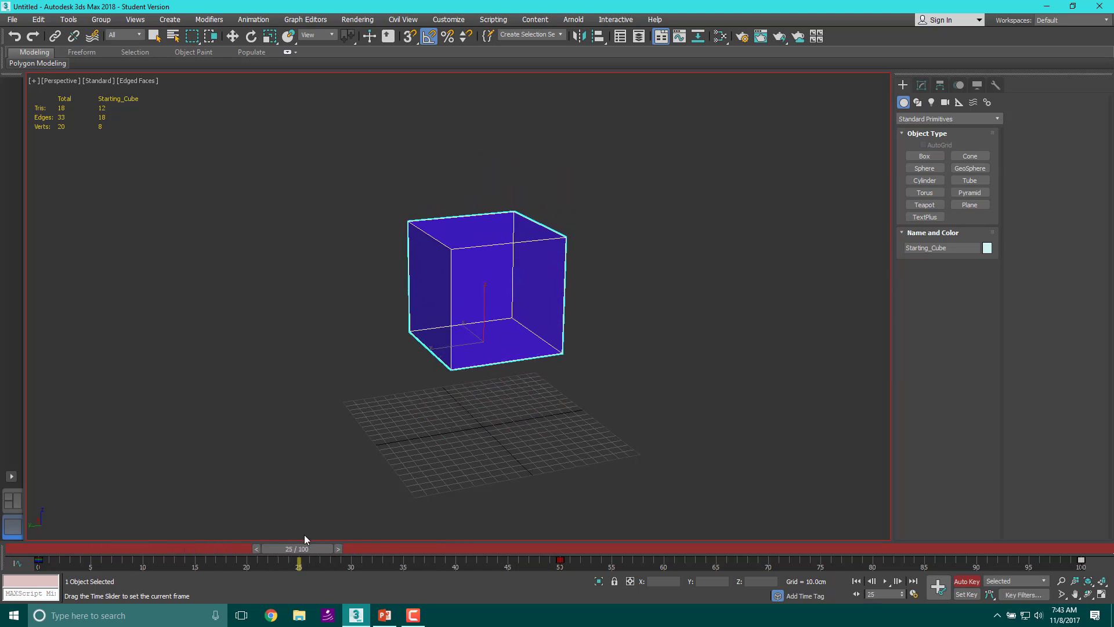
Scrub the timeline to review the cube's rise and drop around frame 25
{"action": "key", "text": "w"}
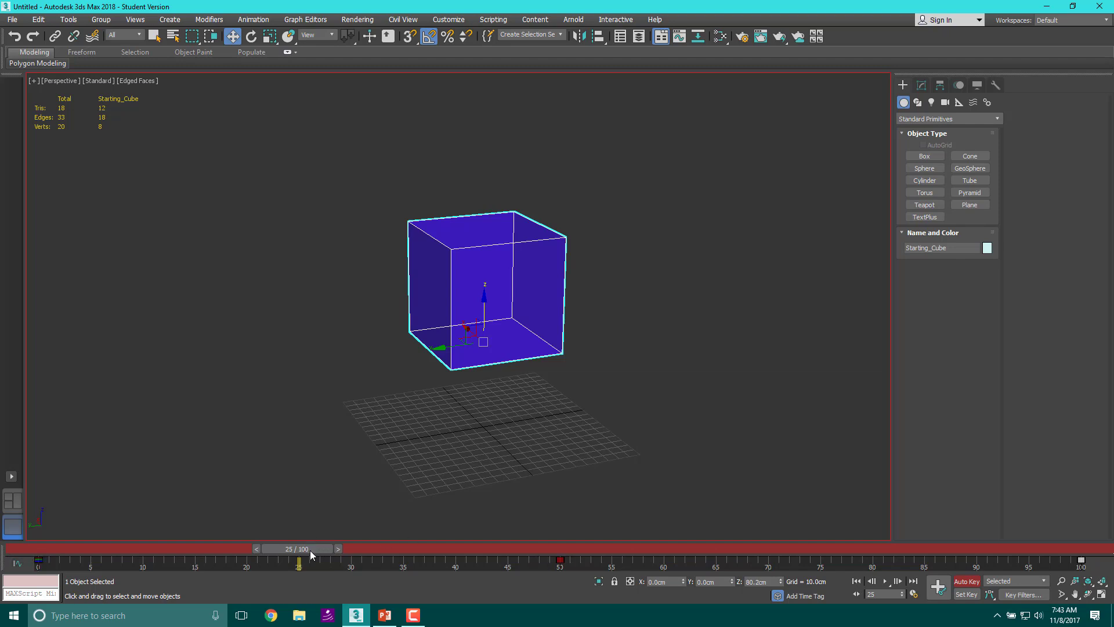
{"action": "left_click_drag", "start_coordinate": [310, 549], "coordinate": [474, 548]}
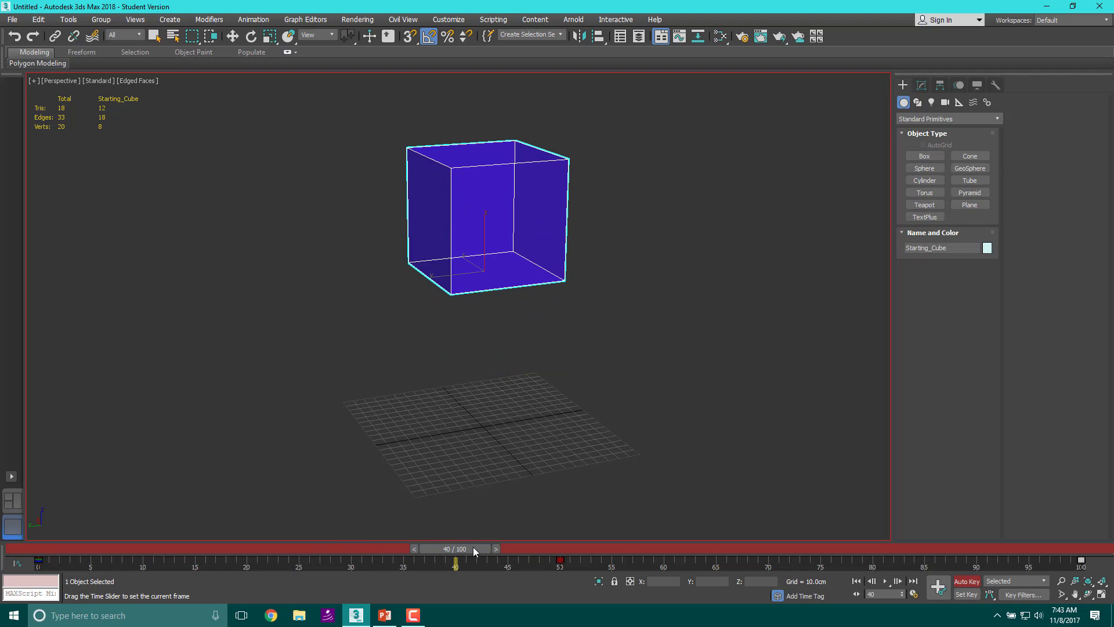
{"action": "mouse_move", "coordinate": [474, 549]}
{"action": "left_mouse_down"}
{"action": "mouse_move", "coordinate": [315, 536]}
{"action": "mouse_move", "coordinate": [473, 536]}
{"action": "left_mouse_up"}
{"action": "key", "text": "w"}
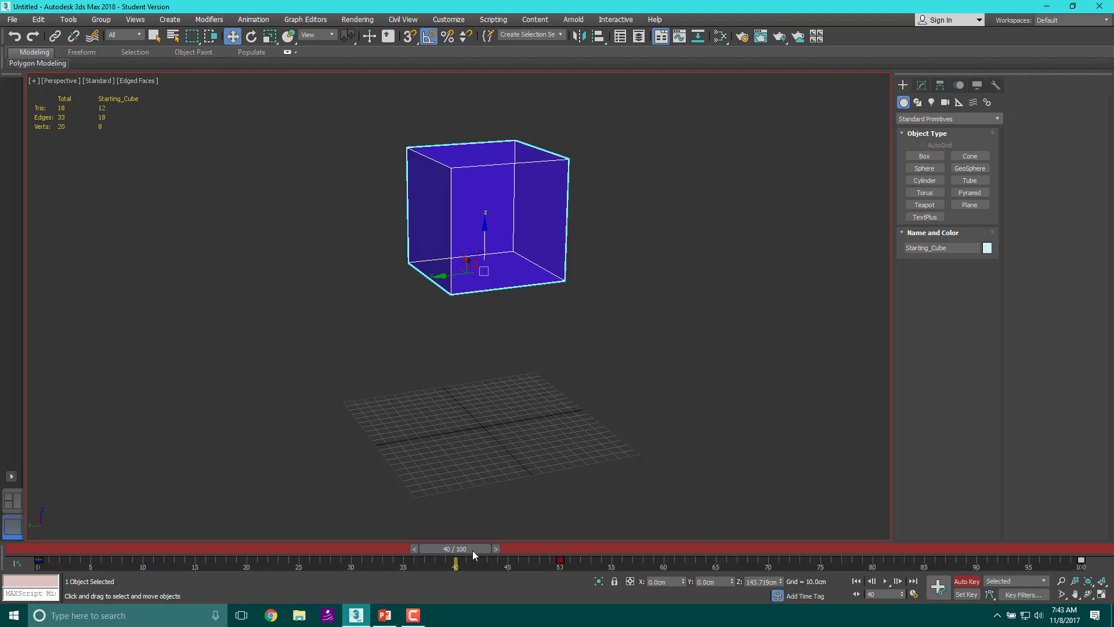
{"action": "left_click_drag", "start_coordinate": [473, 550], "coordinate": [323, 493]}
Raise the cube to Z 47.935cm at frame 25 and scrub to check the new key
{"action": "key", "text": "w"}
{"action": "left_click_drag", "start_coordinate": [485, 312], "coordinate": [494, 258]}
{"action": "left_click_drag", "start_coordinate": [310, 551], "coordinate": [518, 527]}
{"action": "key", "text": "w"}
{"action": "left_click_drag", "start_coordinate": [335, 564], "coordinate": [820, 559]}
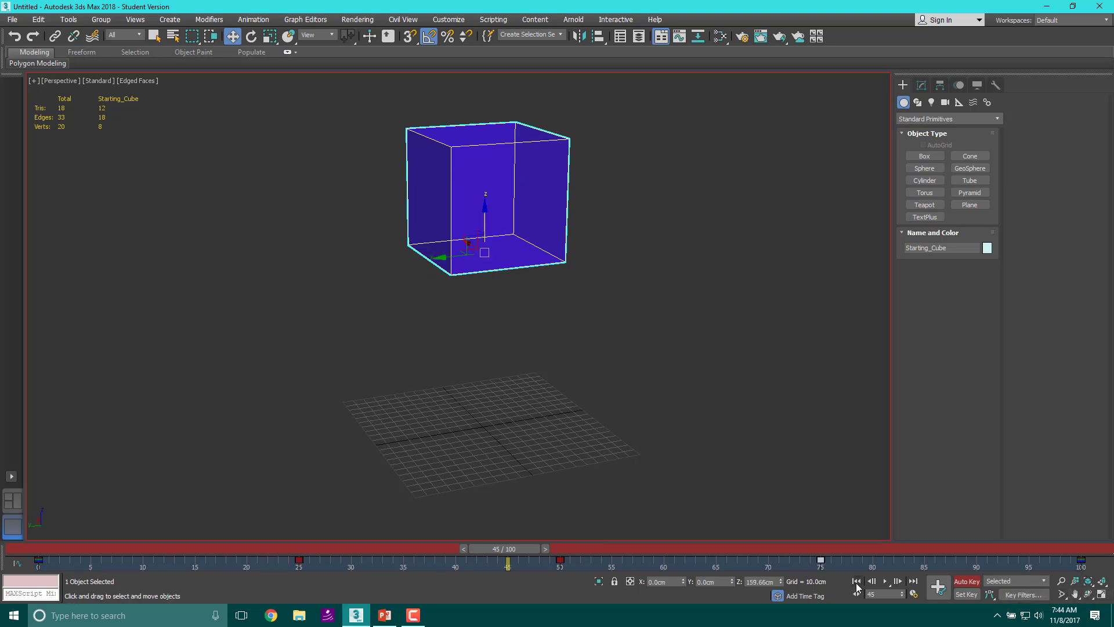
{"action": "left_click", "coordinate": [886, 581]}
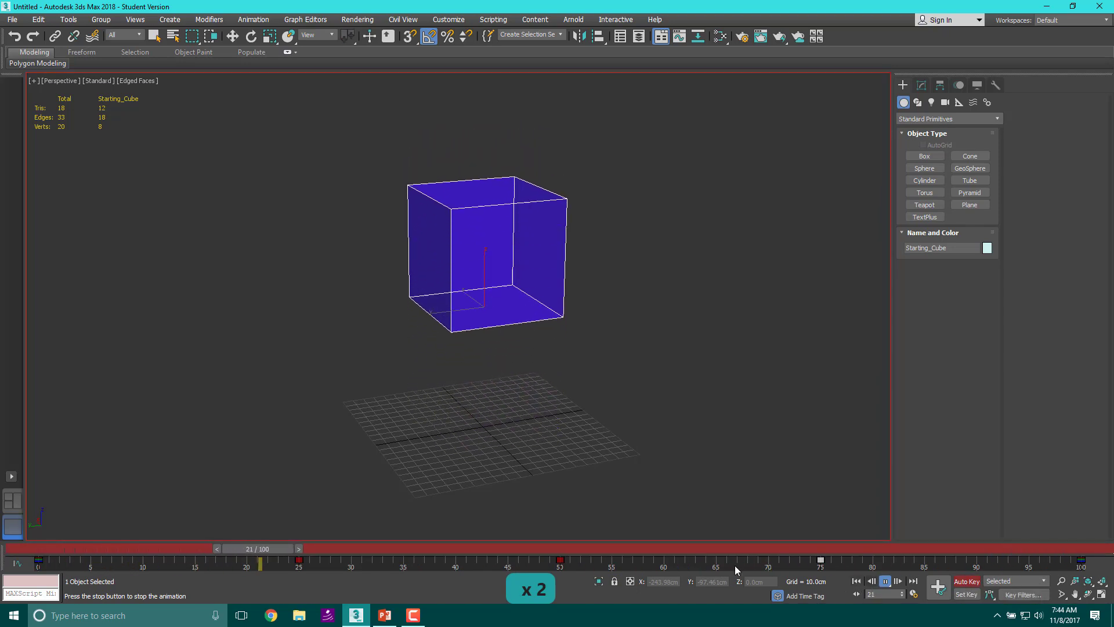
{"action": "left_click", "coordinate": [885, 585]}
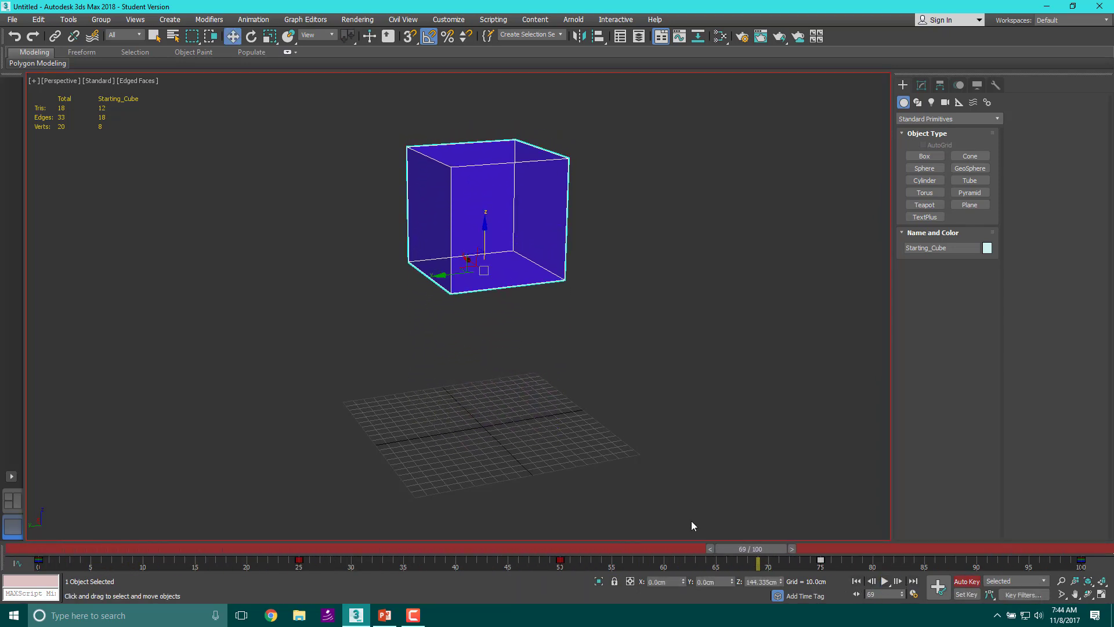
{"action": "left_click_drag", "start_coordinate": [719, 548], "coordinate": [33, 526]}
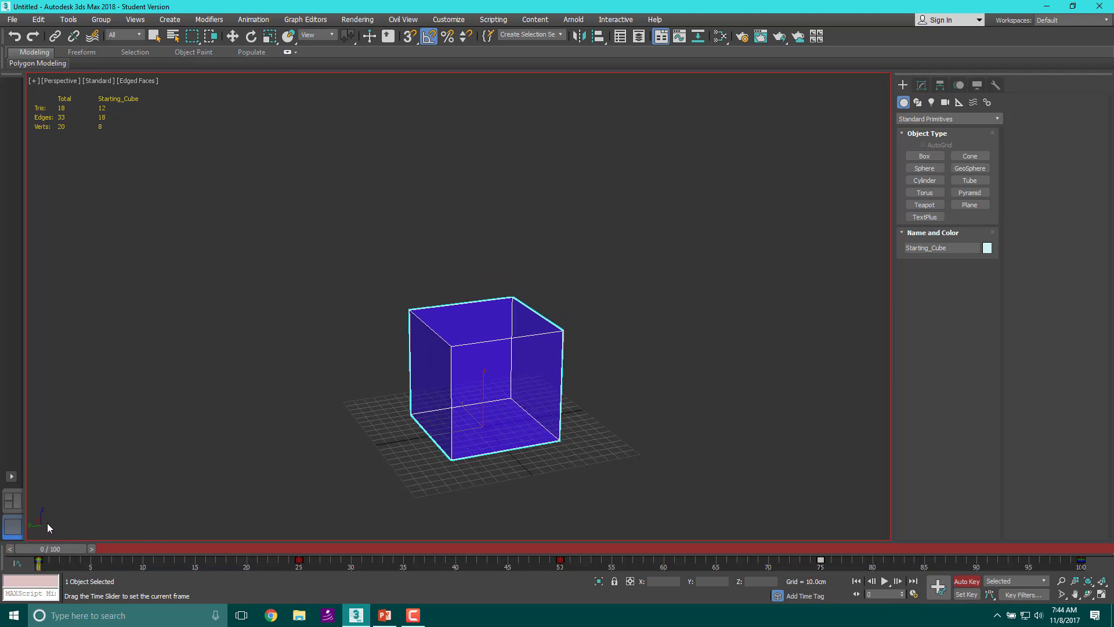
{"action": "key", "text": "w"}
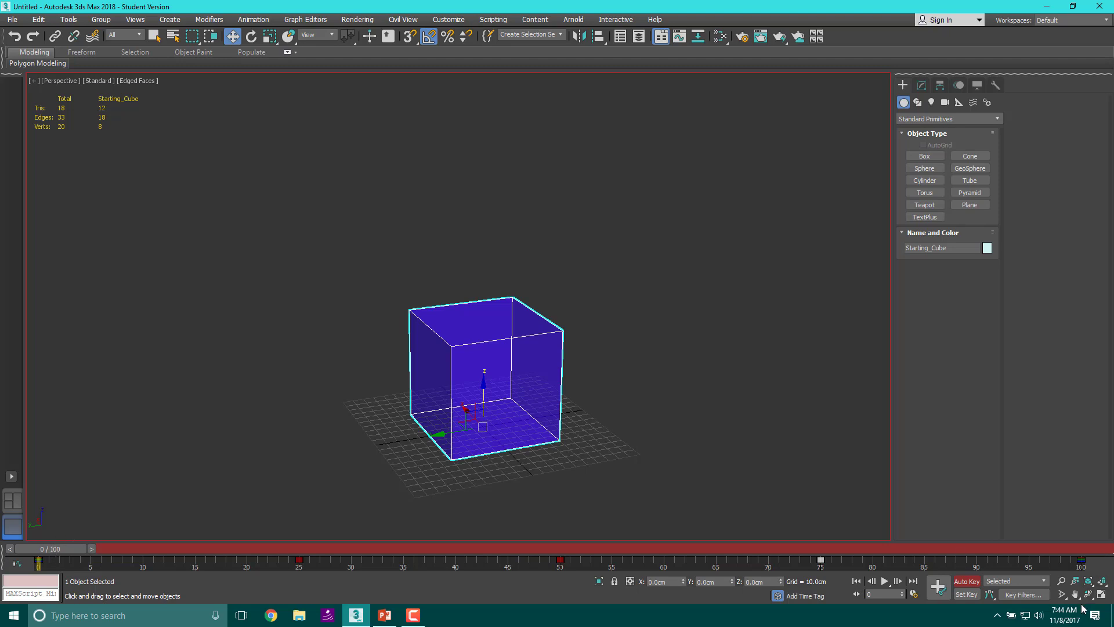
{"action": "left_click", "coordinate": [884, 582]}
{"action": "left_click", "coordinate": [572, 551]}
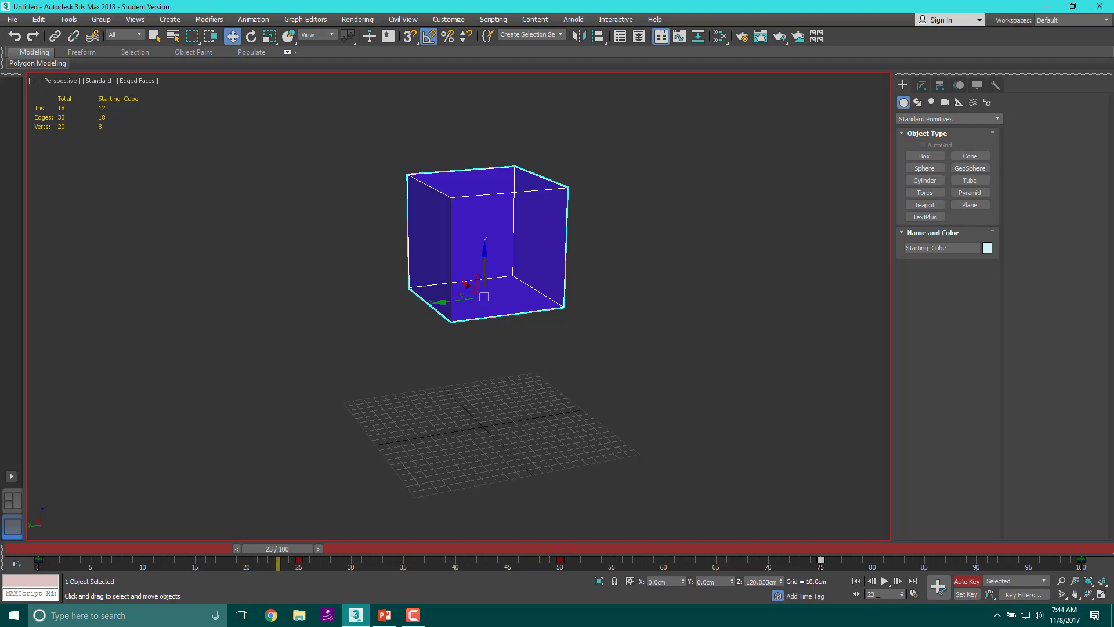
Set a custom frame rate of 30 FPS in Time Configuration
{"action": "left_click", "coordinate": [916, 593]}
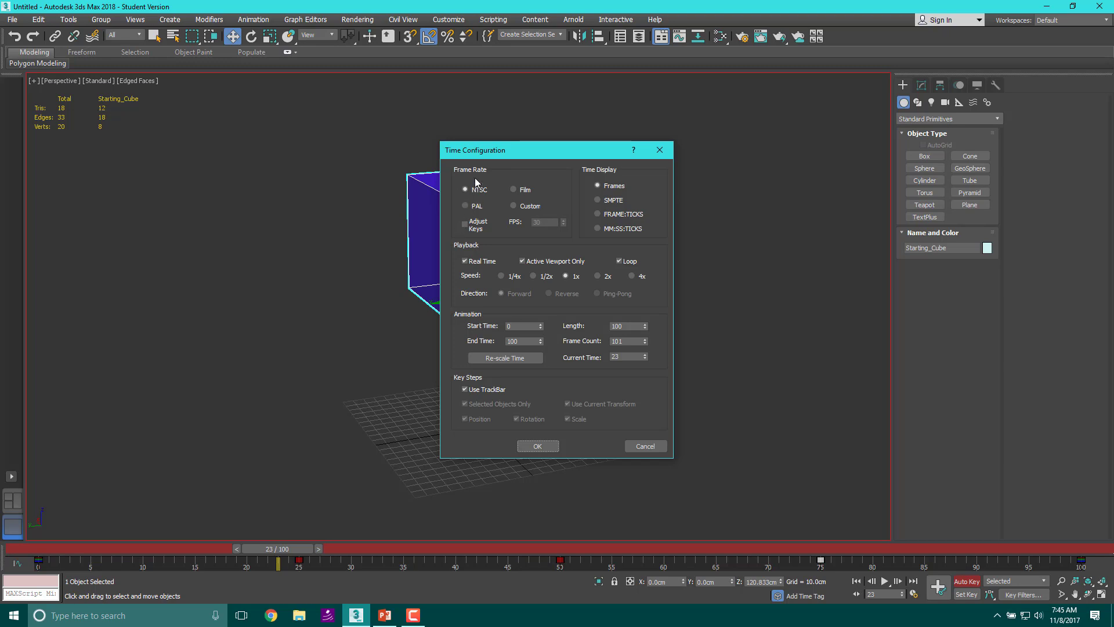
{"action": "left_click", "coordinate": [514, 206]}
{"action": "double_click", "coordinate": [530, 222]}
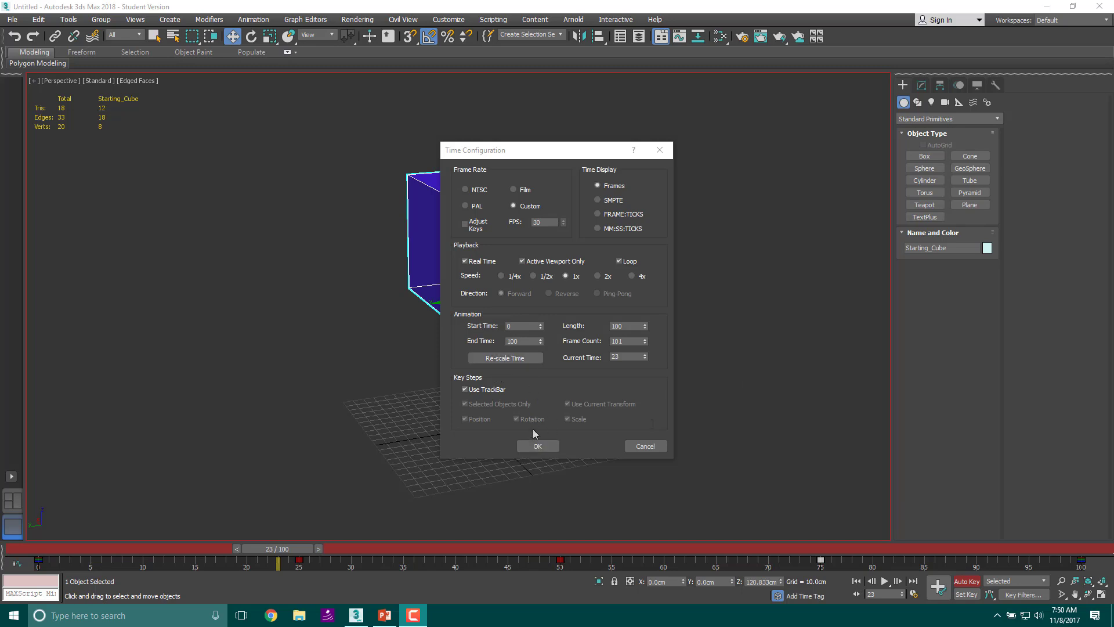
{"action": "left_click", "coordinate": [534, 446]}
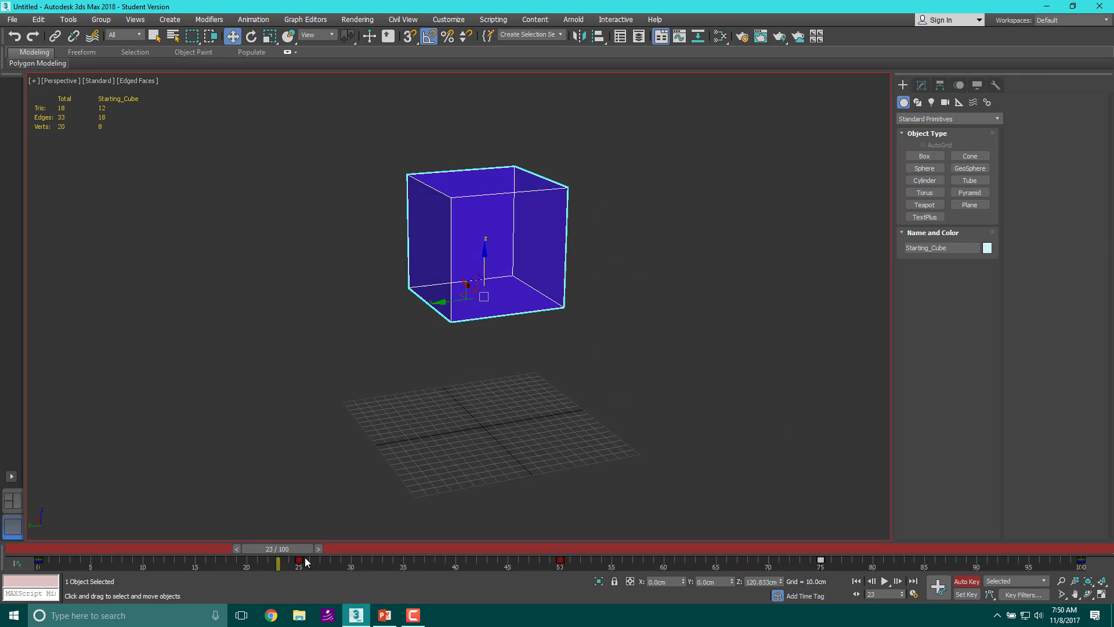
{"action": "left_click", "coordinate": [1083, 561]}
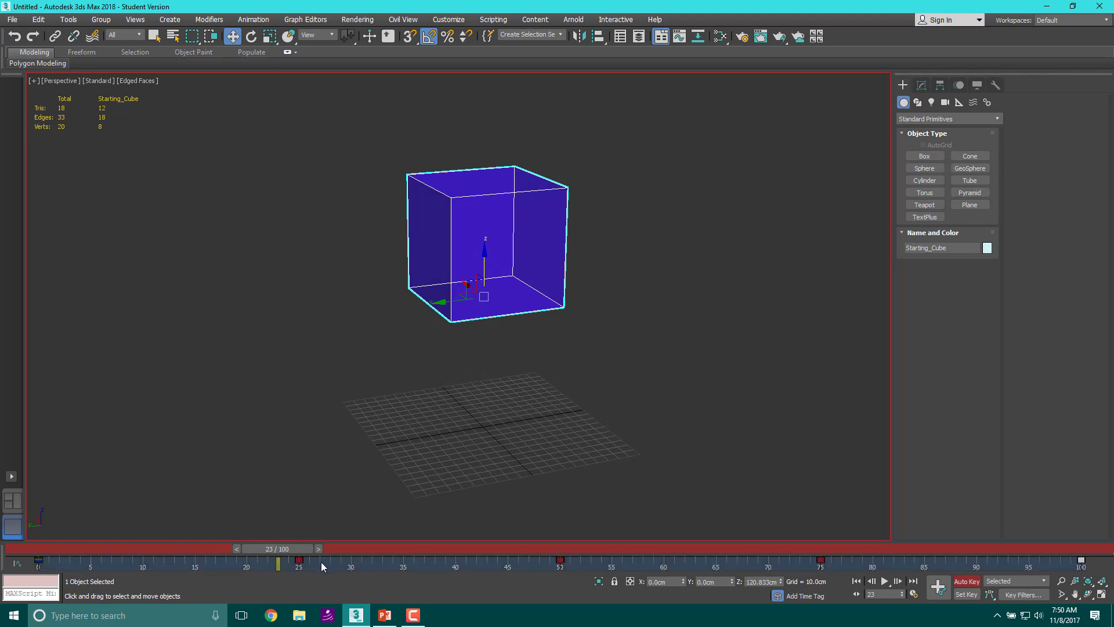
Move the frame-25 key to frame 5 and shift the later keys earlier, undoing a stray move
{"action": "left_click", "coordinate": [299, 559]}
{"action": "left_click_drag", "start_coordinate": [299, 559], "coordinate": [91, 557]}
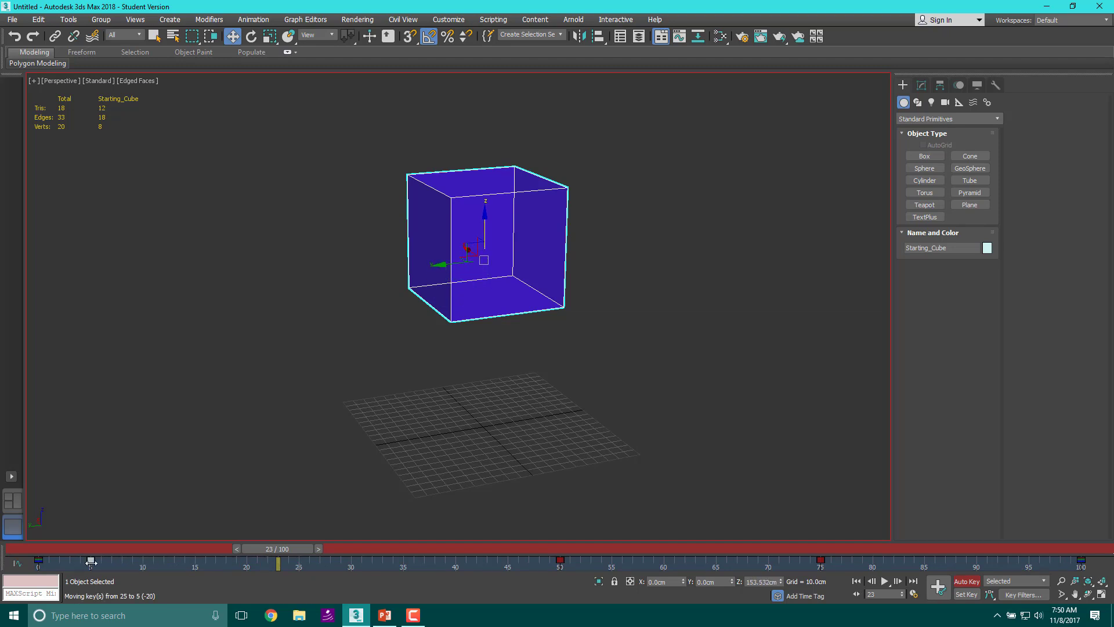
{"action": "left_click_drag", "start_coordinate": [576, 558], "coordinate": [195, 561]}
{"action": "left_click_drag", "start_coordinate": [869, 565], "coordinate": [624, 558]}
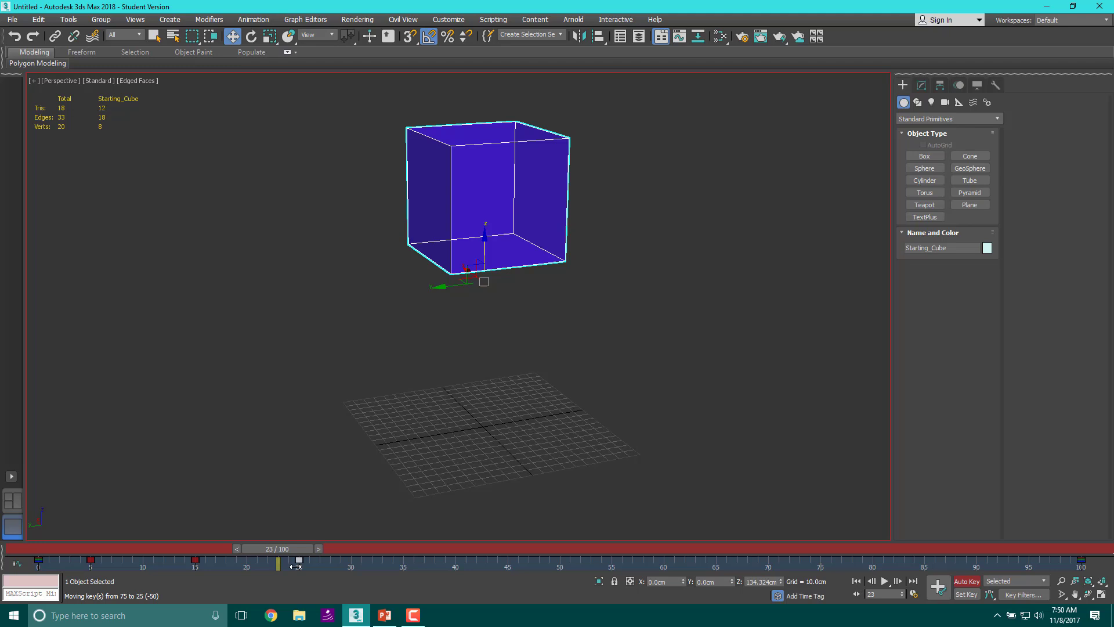
{"action": "left_click_drag", "start_coordinate": [296, 565], "coordinate": [247, 566]}
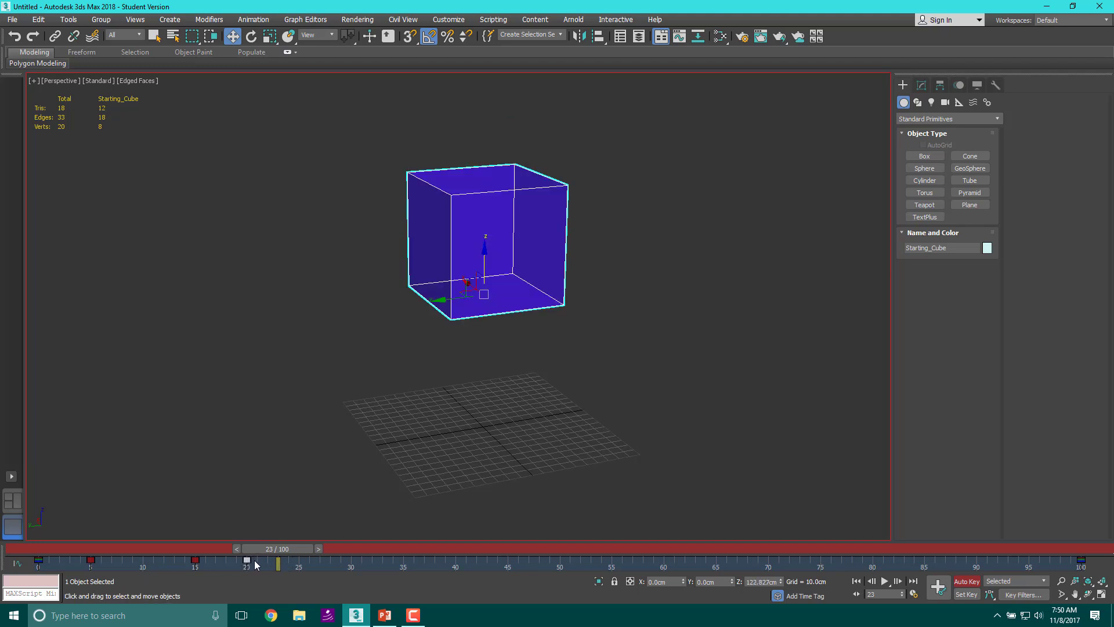
{"action": "key", "text": "ctrl+z"}
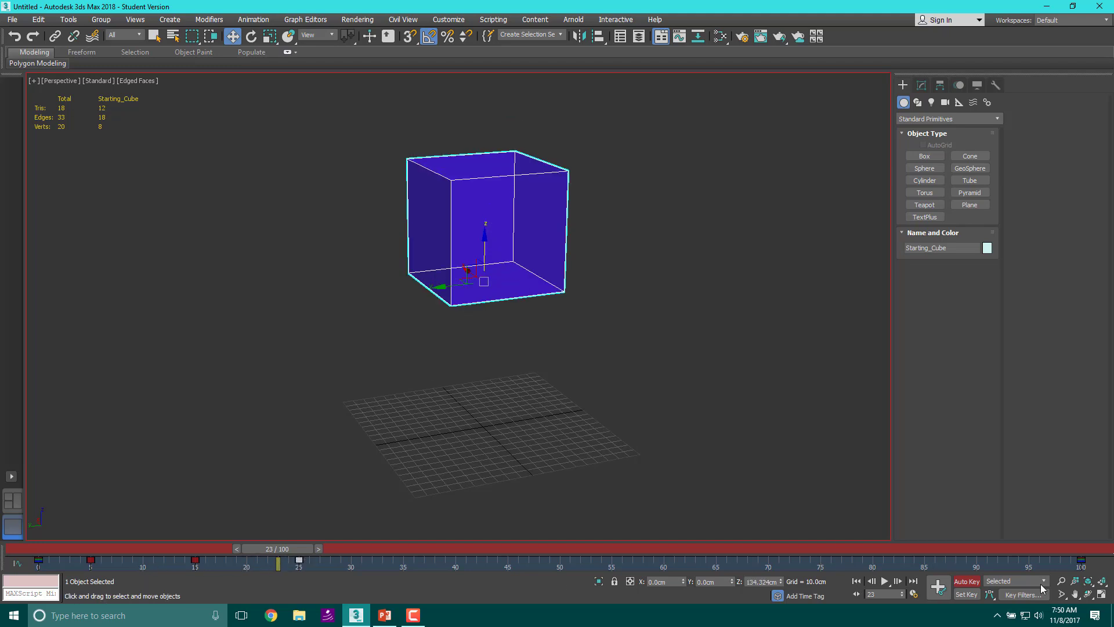
Move the frame-100 key to frame 30 and nudge the first key to frame 1
{"action": "left_click", "coordinate": [1079, 560]}
{"action": "left_click_drag", "start_coordinate": [1080, 560], "coordinate": [352, 573]}
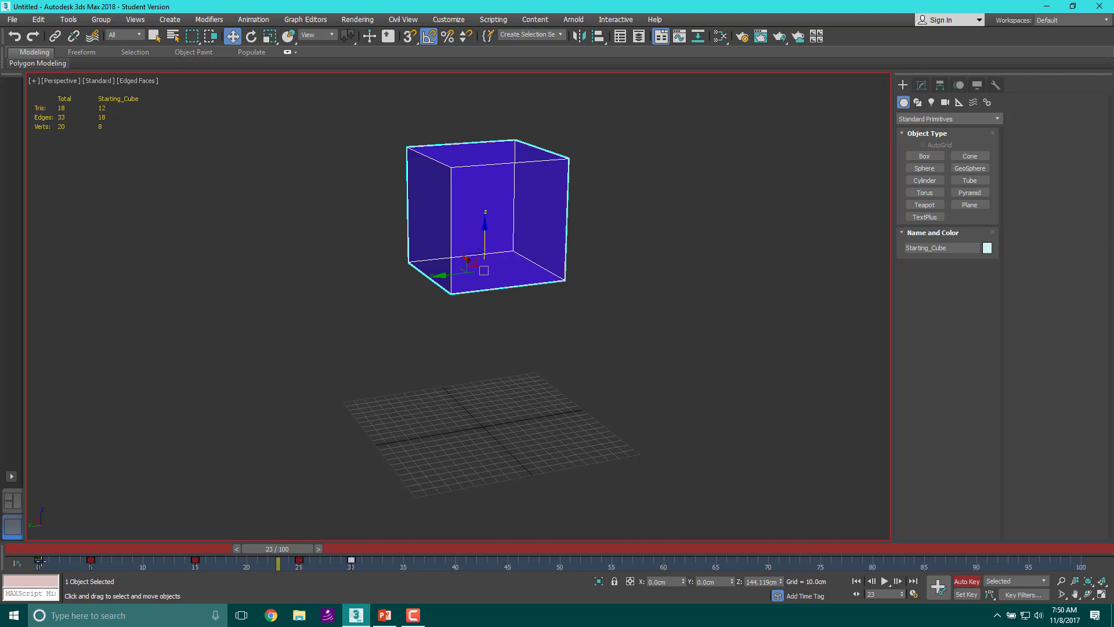
{"action": "left_click_drag", "start_coordinate": [39, 559], "coordinate": [47, 559]}
Set the animation range to Start 0, End 30, Length 30 in Time Configuration
{"action": "left_click", "coordinate": [915, 594]}
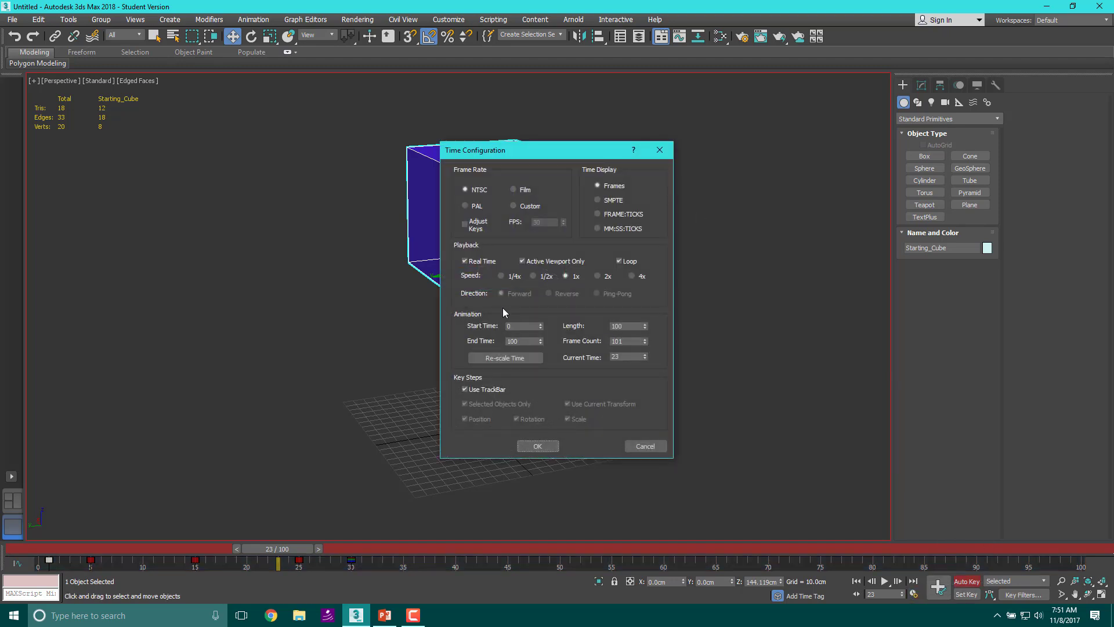
{"action": "double_click", "coordinate": [516, 325]}
{"action": "type", "text": "1"}
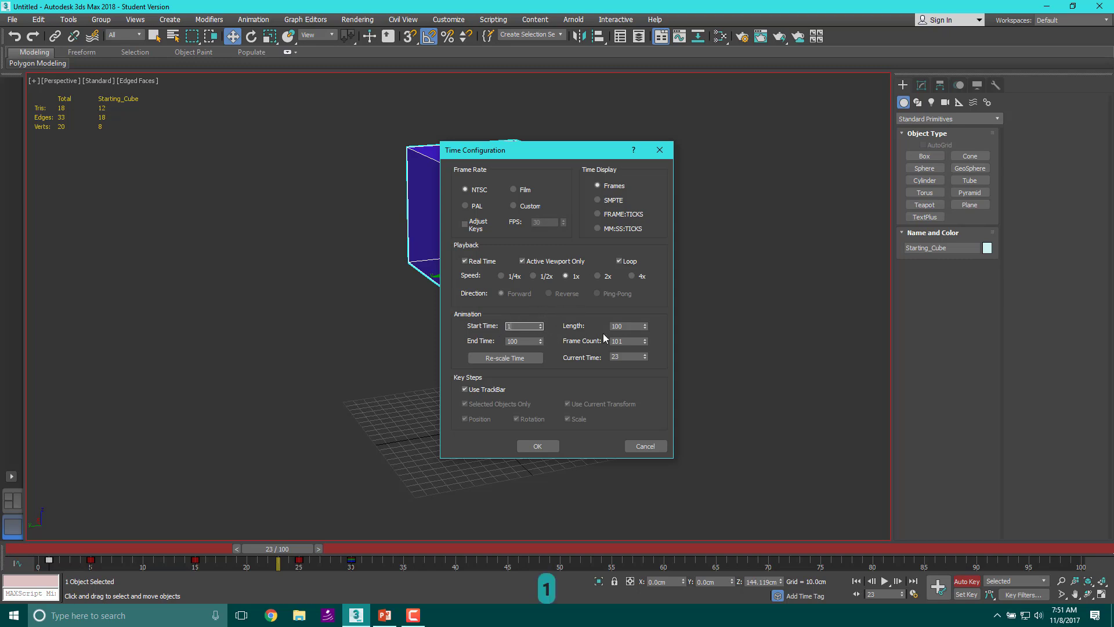
{"action": "double_click", "coordinate": [627, 326]}
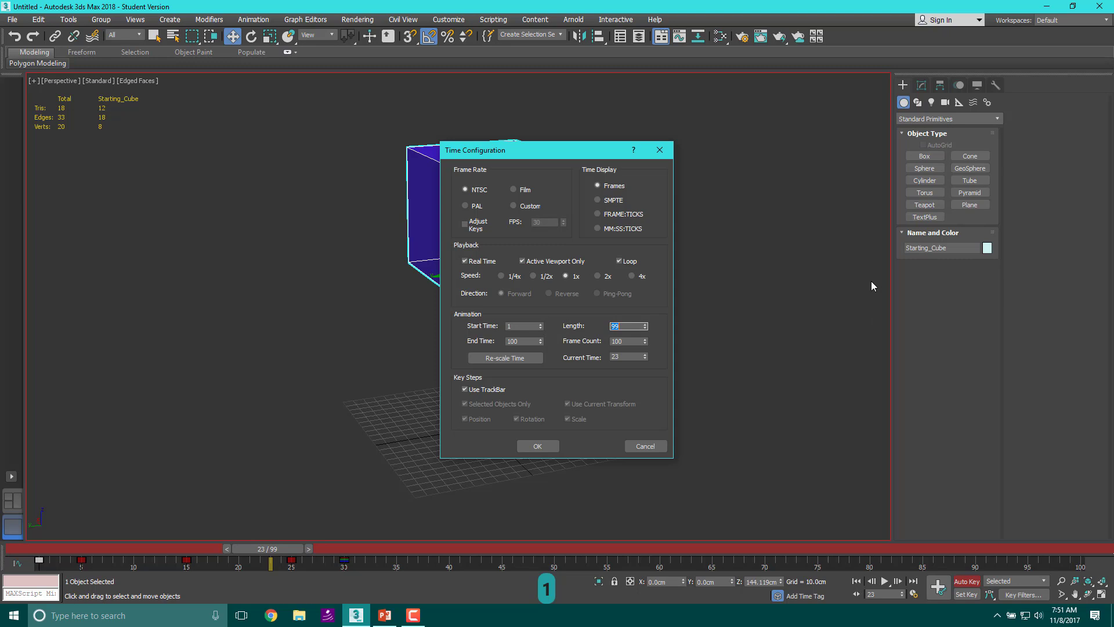
{"action": "type", "text": "30"}
{"action": "double_click", "coordinate": [533, 340]}
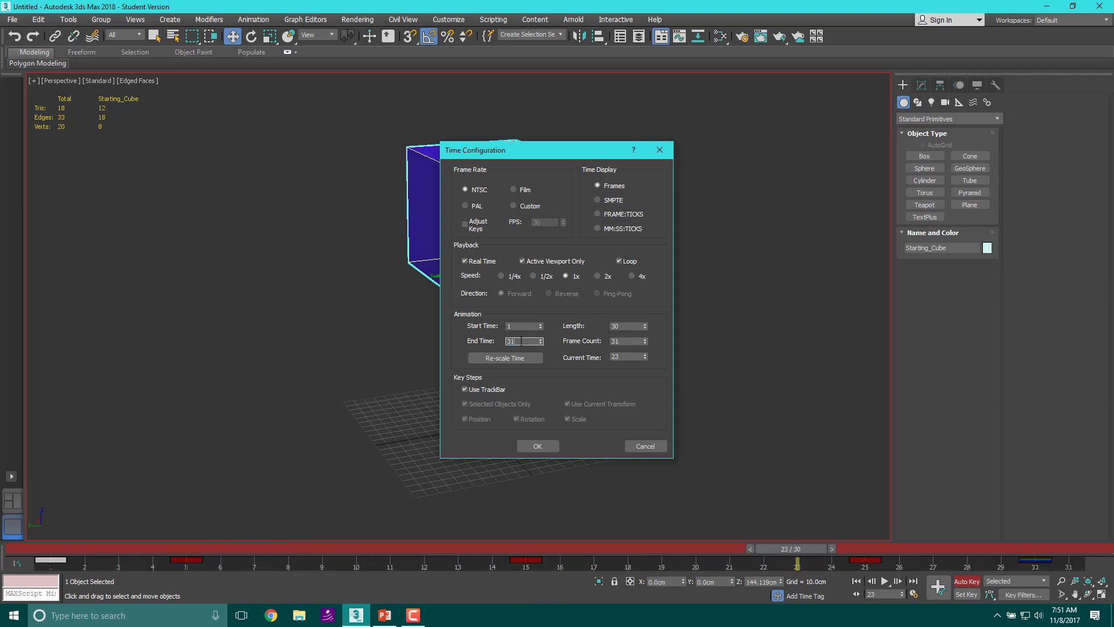
{"action": "type", "text": "30"}
{"action": "key", "text": "Return"}
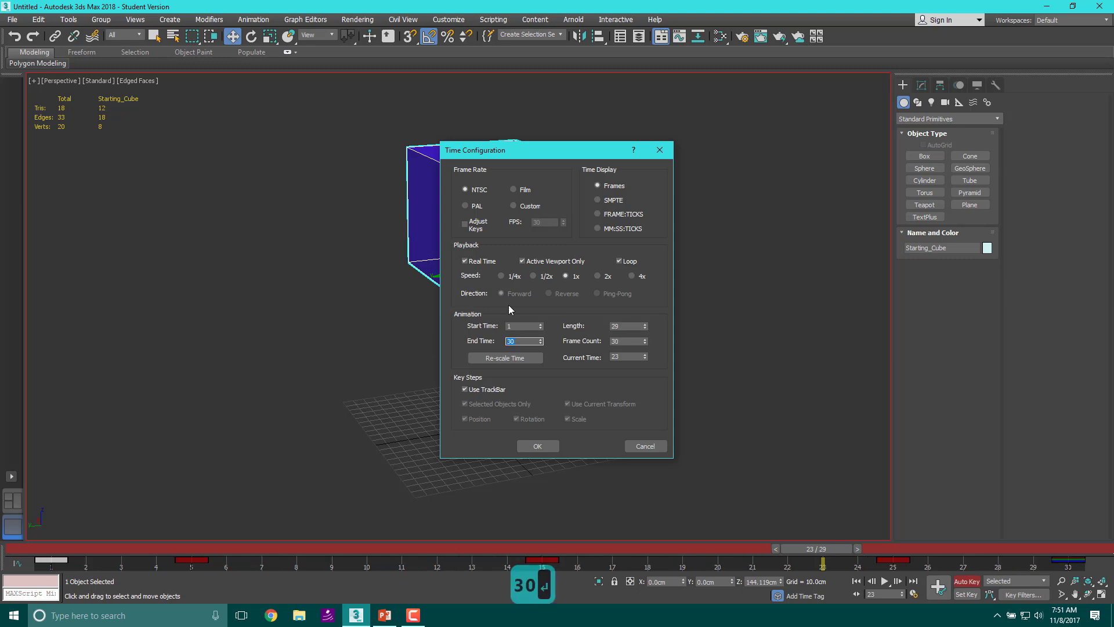
{"action": "left_click", "coordinate": [525, 325]}
{"action": "type", "text": "0"}
{"action": "key", "text": "Return"}
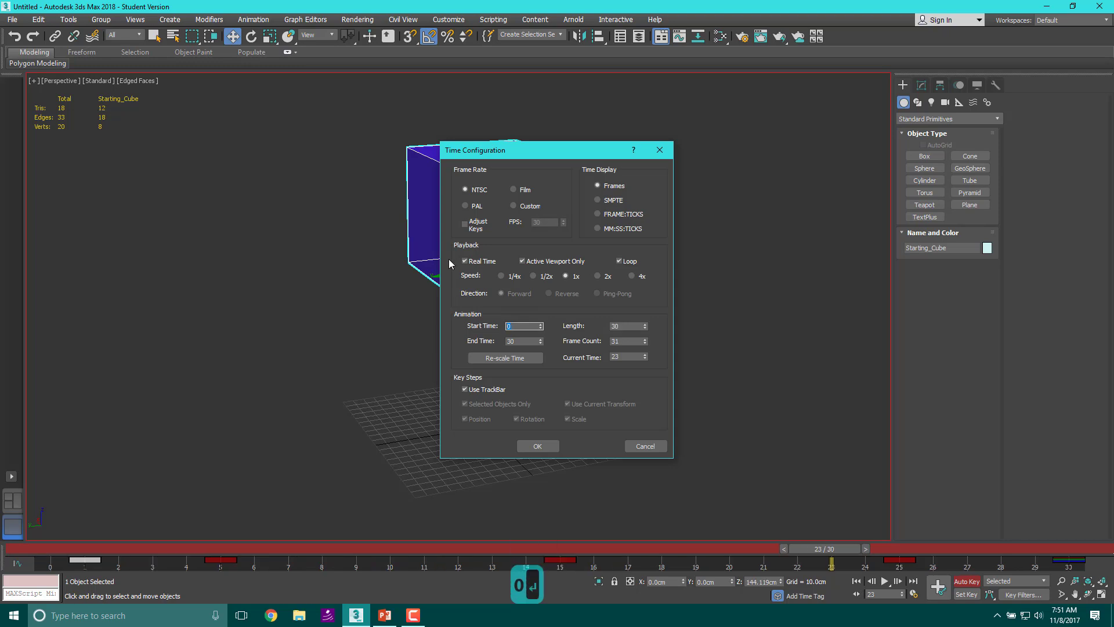
{"action": "left_click", "coordinate": [539, 447]}
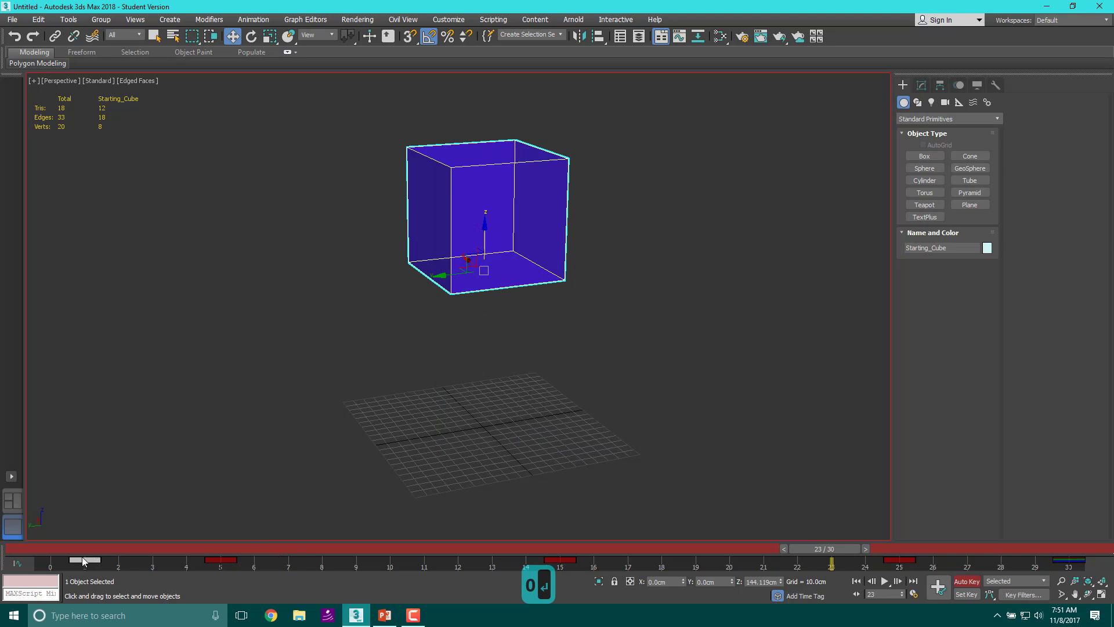
Move the first key back to frame 0 and check the keys at frames 15 and 25
{"action": "left_click_drag", "start_coordinate": [85, 560], "coordinate": [51, 560]}
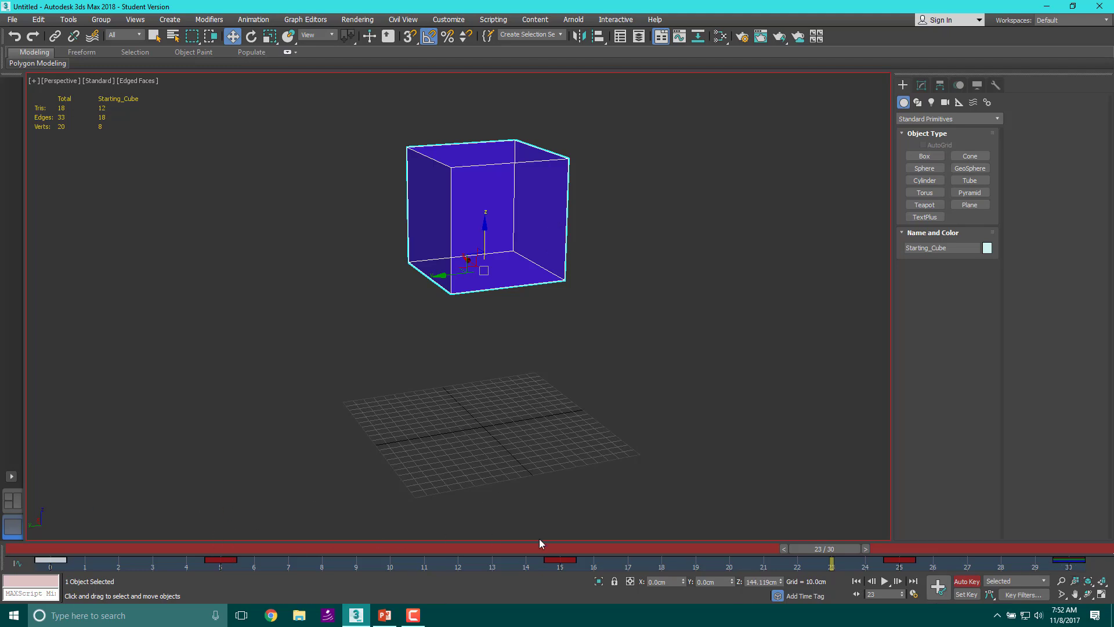
{"action": "left_click", "coordinate": [558, 557]}
{"action": "left_click", "coordinate": [900, 558]}
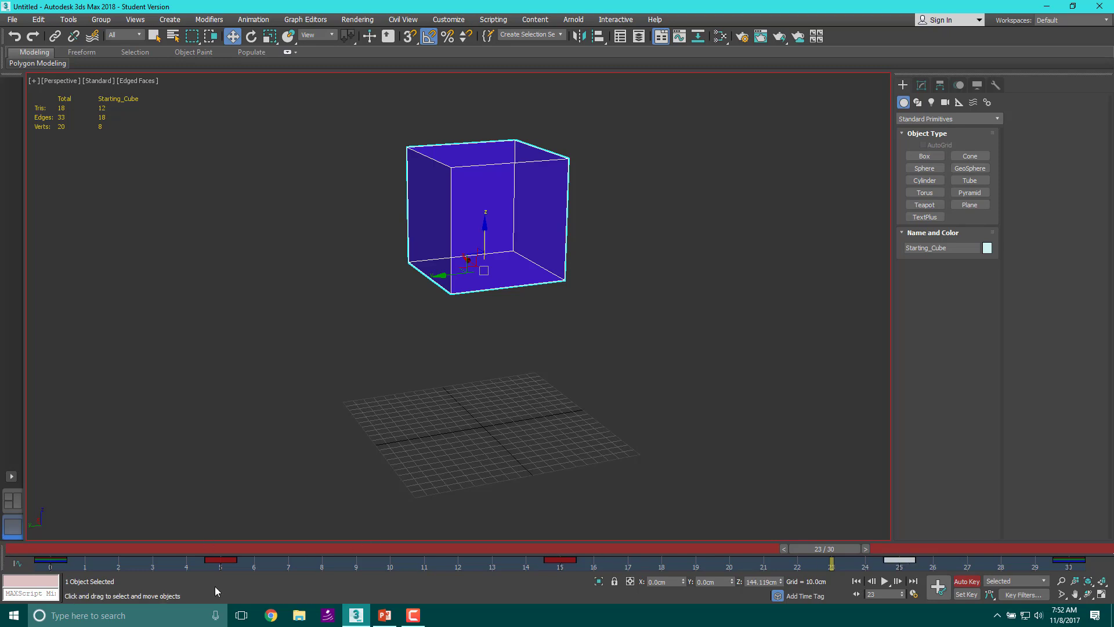
{"action": "left_click_drag", "start_coordinate": [844, 550], "coordinate": [371, 557]}
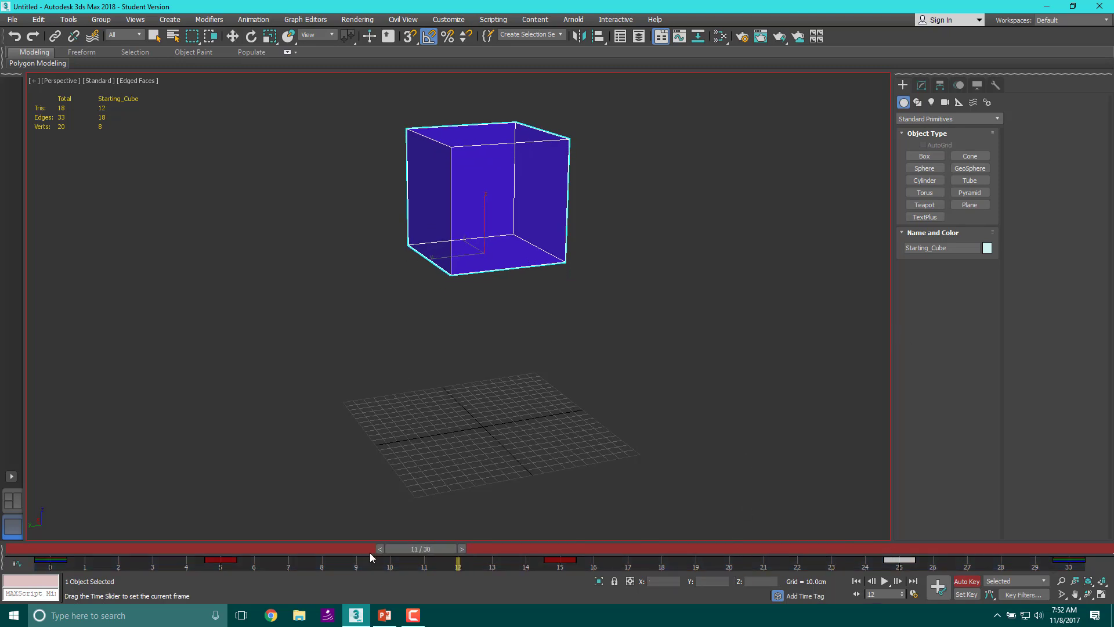
Play the bounce from the start, stop it, and select the frame-5 key
{"action": "key", "text": "Home"}
{"action": "key", "text": "w"}
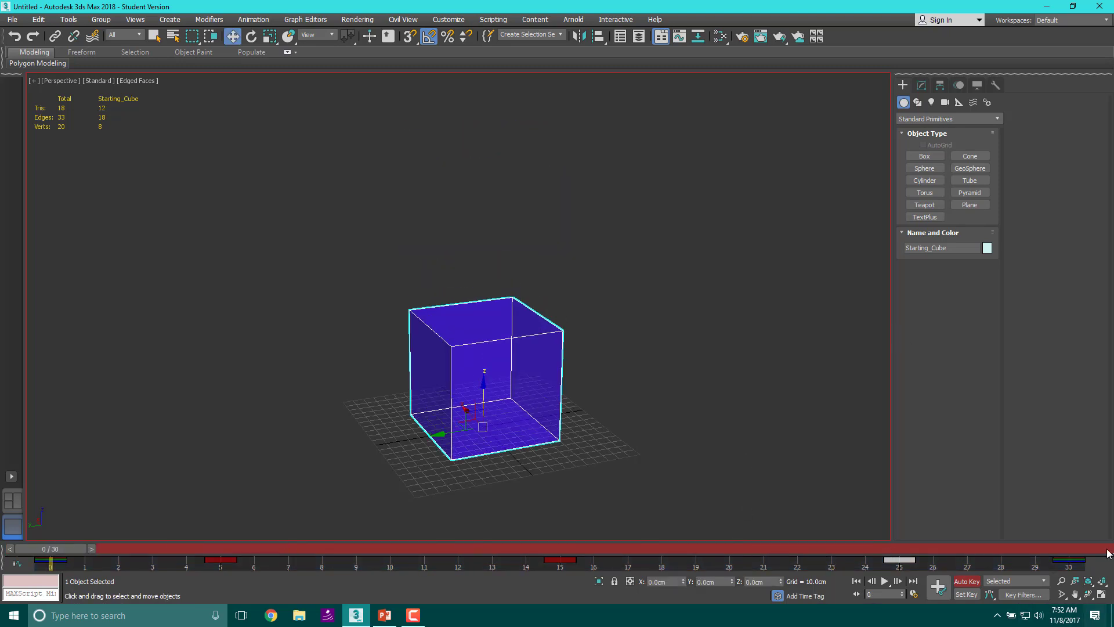
{"action": "left_click", "coordinate": [884, 582]}
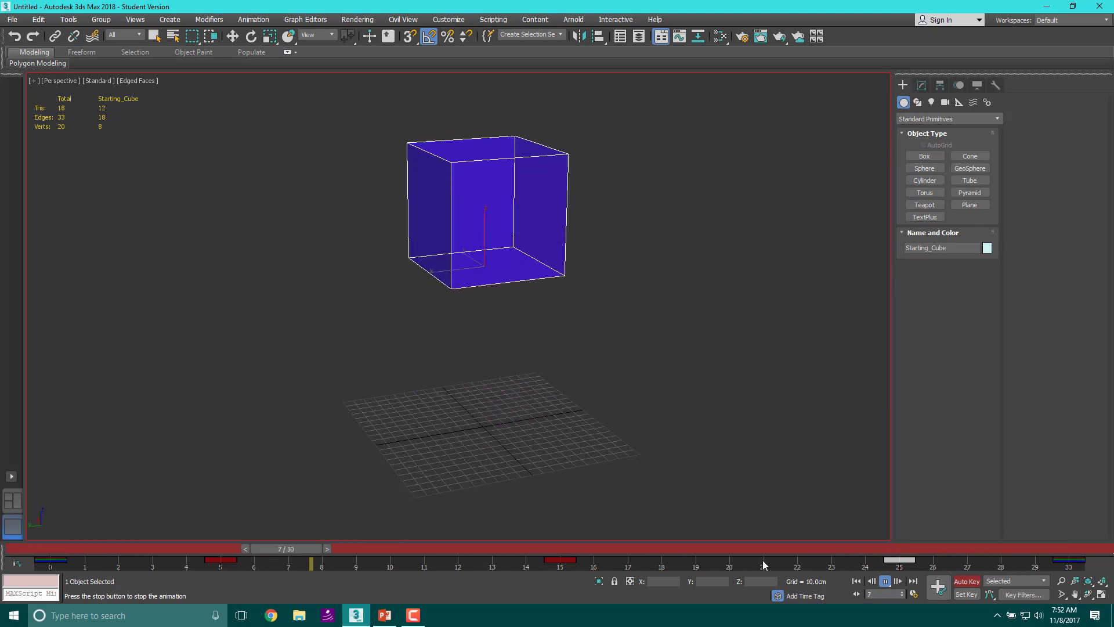
{"action": "left_click", "coordinate": [884, 582]}
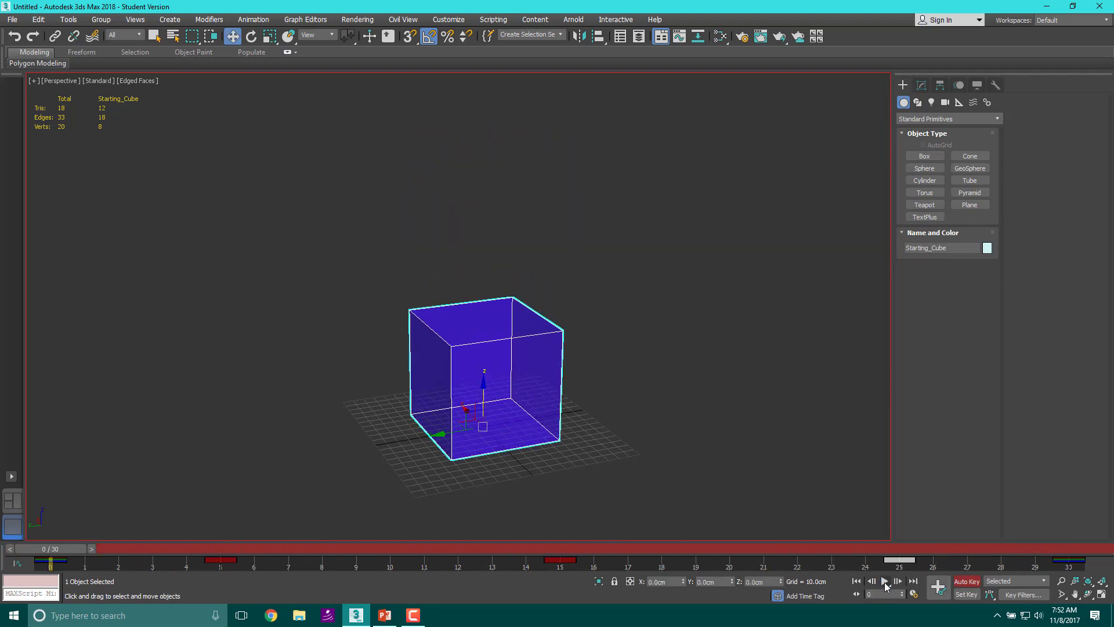
{"action": "left_click", "coordinate": [221, 560]}
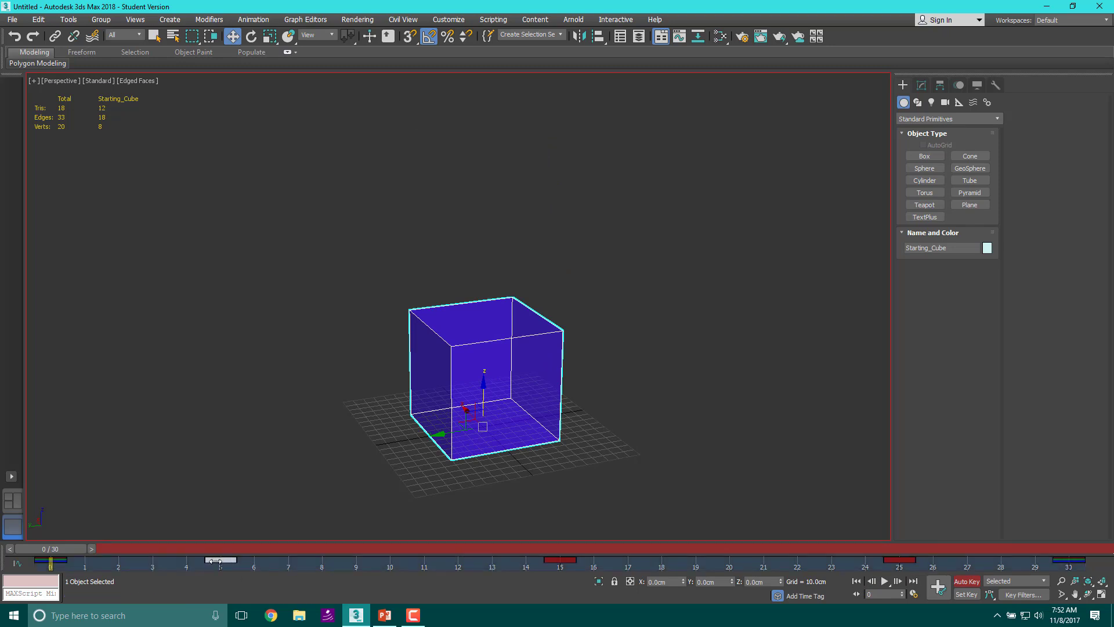
Move the frame 5 key to frame 3 and the frame 25 key to frame 27 on the track bar
{"action": "left_click_drag", "start_coordinate": [212, 560], "coordinate": [179, 561]}
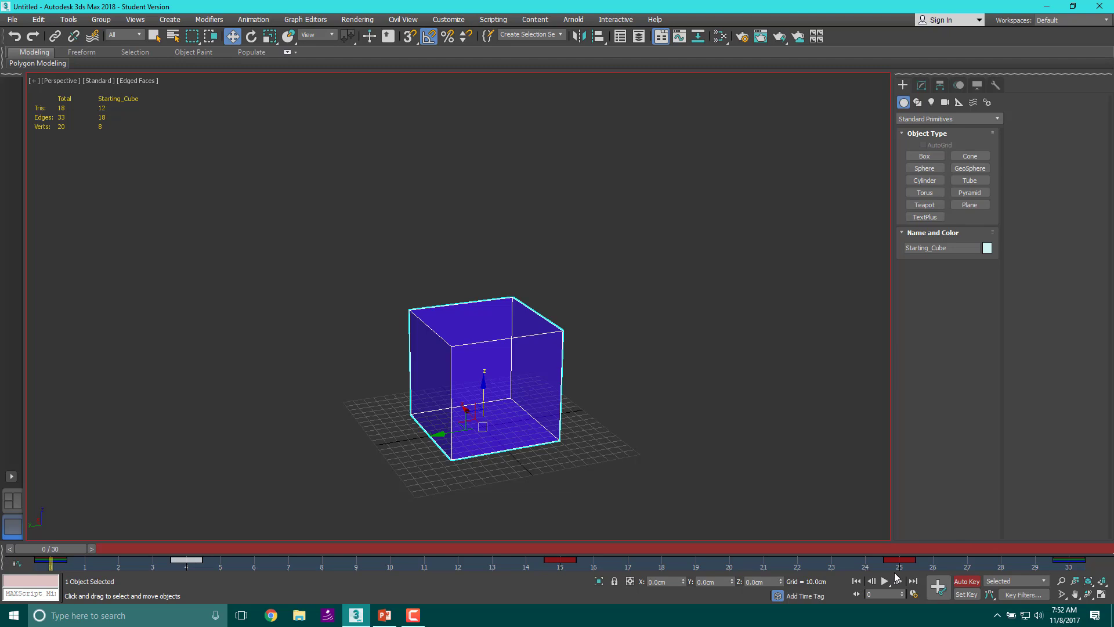
{"action": "left_click_drag", "start_coordinate": [901, 559], "coordinate": [967, 558]}
{"action": "left_click_drag", "start_coordinate": [187, 561], "coordinate": [153, 560]}
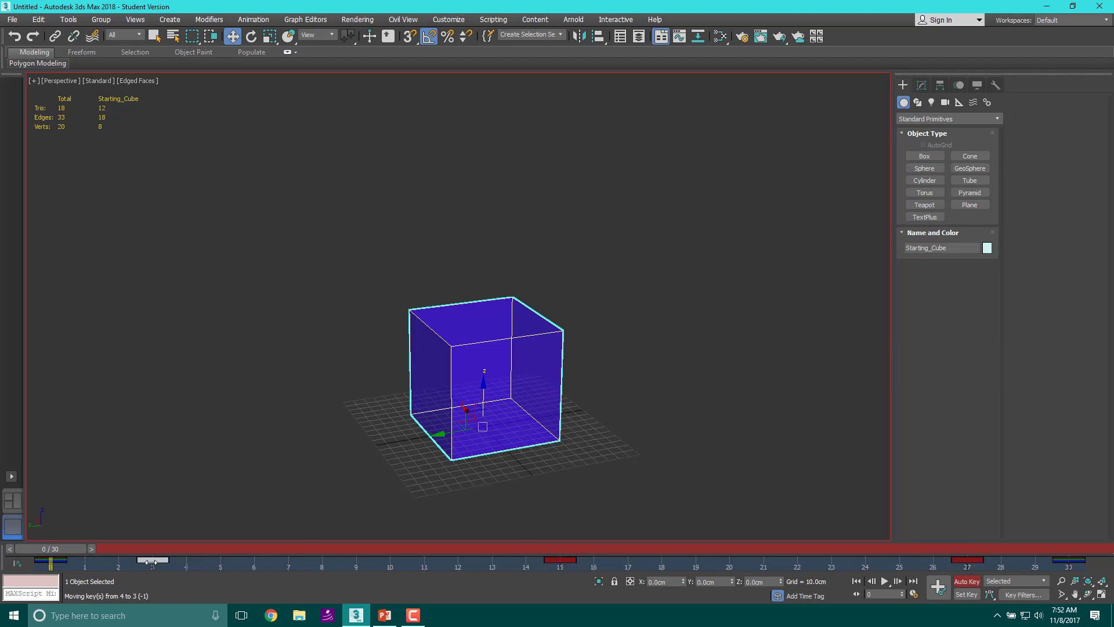
Play and scrub the retimed bounce to check the new key timing
{"action": "left_click", "coordinate": [885, 581]}
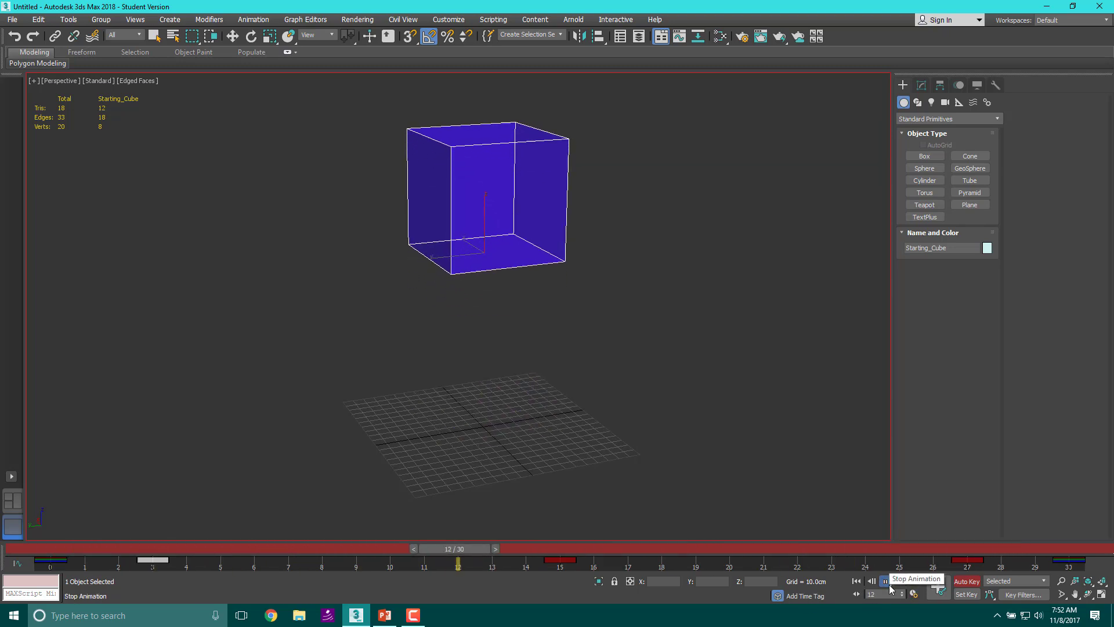
{"action": "left_click", "coordinate": [885, 581]}
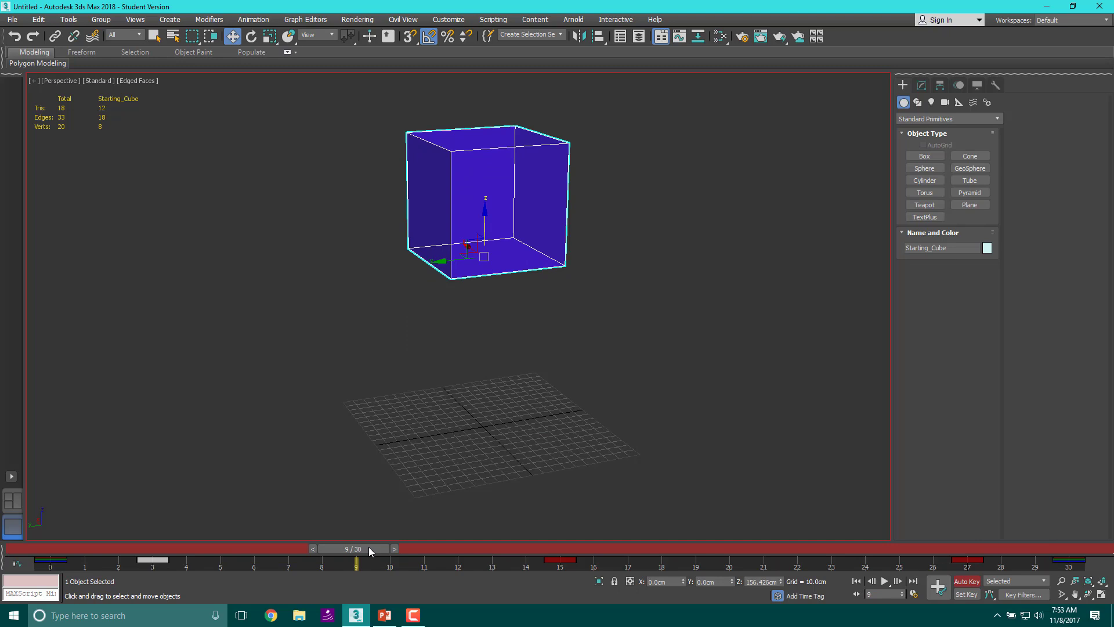
{"action": "left_click_drag", "start_coordinate": [369, 548], "coordinate": [87, 548]}
{"action": "key", "text": "w"}
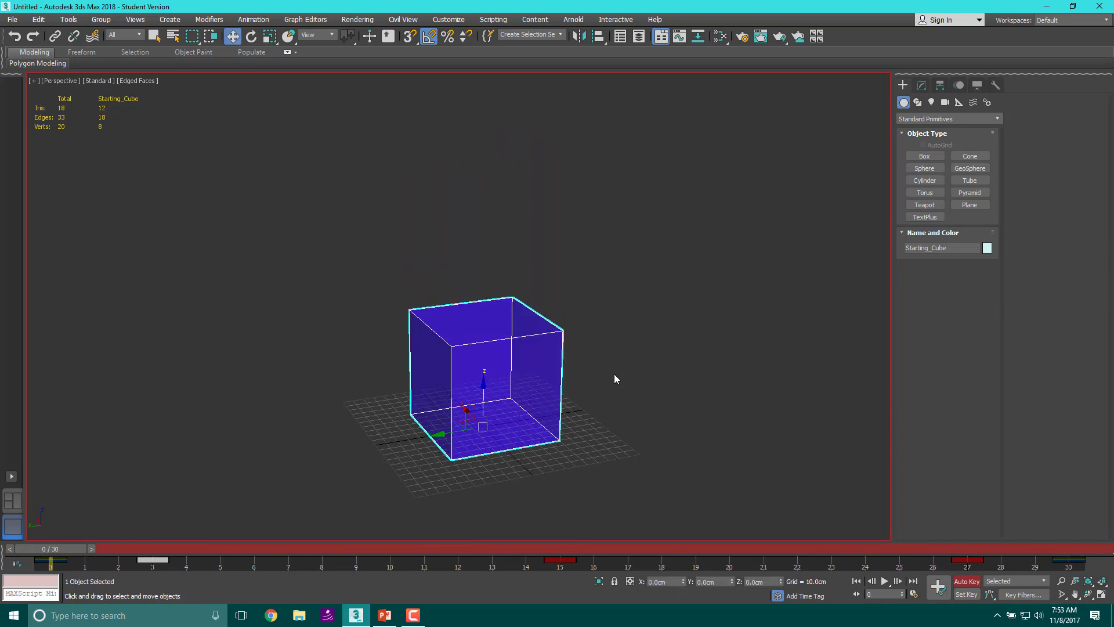
Squash the cube wider and flatter at frame 0 with Select and Squash
{"action": "middle_click_drag", "start_coordinate": [574, 417], "coordinate": [594, 370]}
{"action": "scroll", "coordinate": [569, 355], "scroll_direction": "up", "scroll_amount": 3}
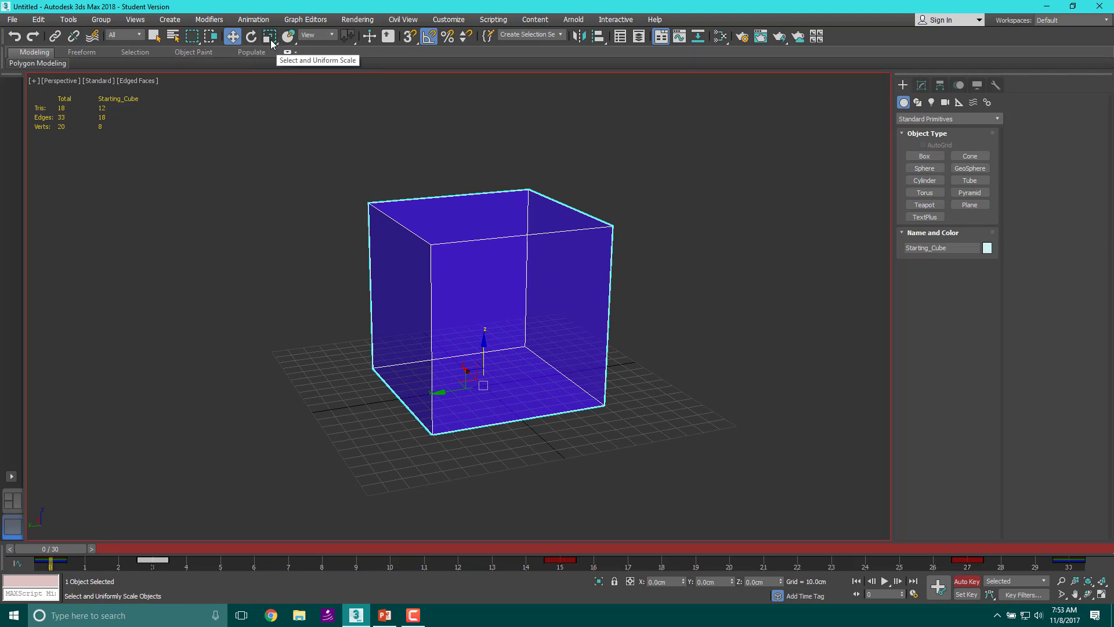
{"action": "left_click_drag", "start_coordinate": [272, 44], "coordinate": [274, 93]}
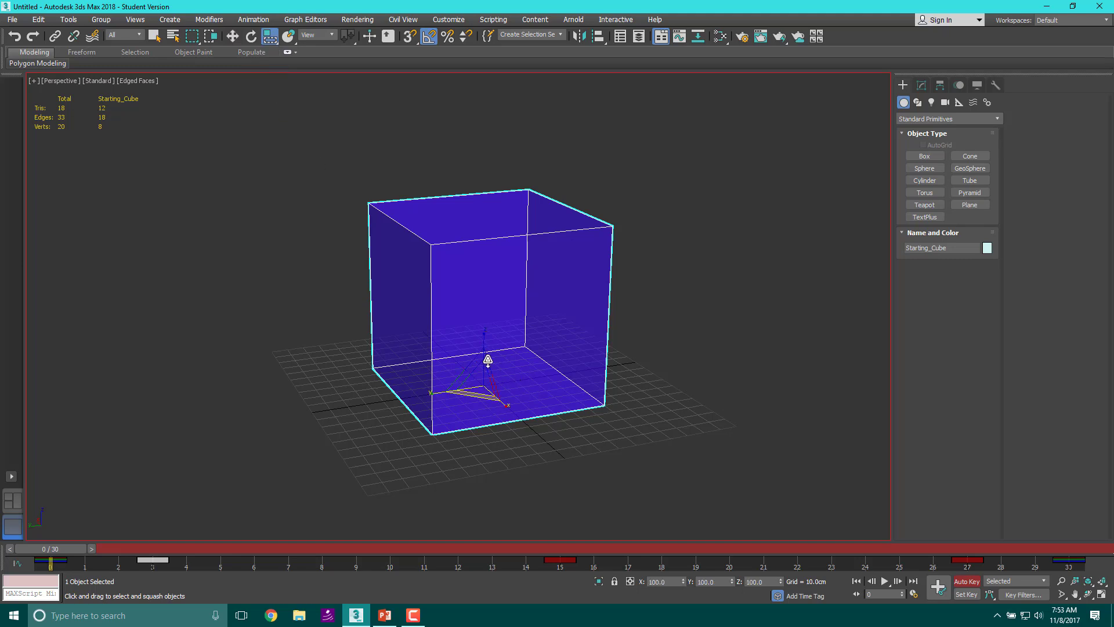
{"action": "mouse_move", "coordinate": [64, 548]}
{"action": "left_mouse_down"}
{"action": "mouse_move", "coordinate": [225, 545]}
{"action": "mouse_move", "coordinate": [52, 547]}
{"action": "left_mouse_up"}
{"action": "mouse_move", "coordinate": [58, 547]}
{"action": "left_mouse_down"}
{"action": "mouse_move", "coordinate": [131, 547]}
{"action": "mouse_move", "coordinate": [53, 547]}
{"action": "left_mouse_up"}
{"action": "left_click_drag", "start_coordinate": [485, 337], "coordinate": [486, 345]}
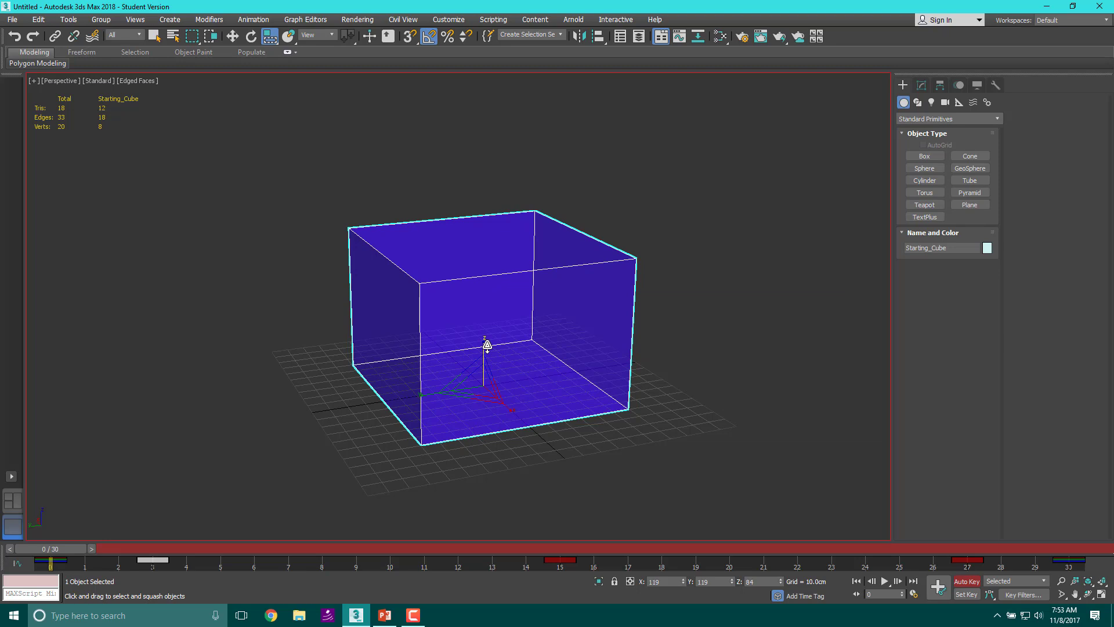
{"action": "left_click_drag", "start_coordinate": [488, 347], "coordinate": [488, 347]}
Stretch the cube taller at frame 15, the peak of the bounce
{"action": "left_click_drag", "start_coordinate": [64, 551], "coordinate": [567, 524]}
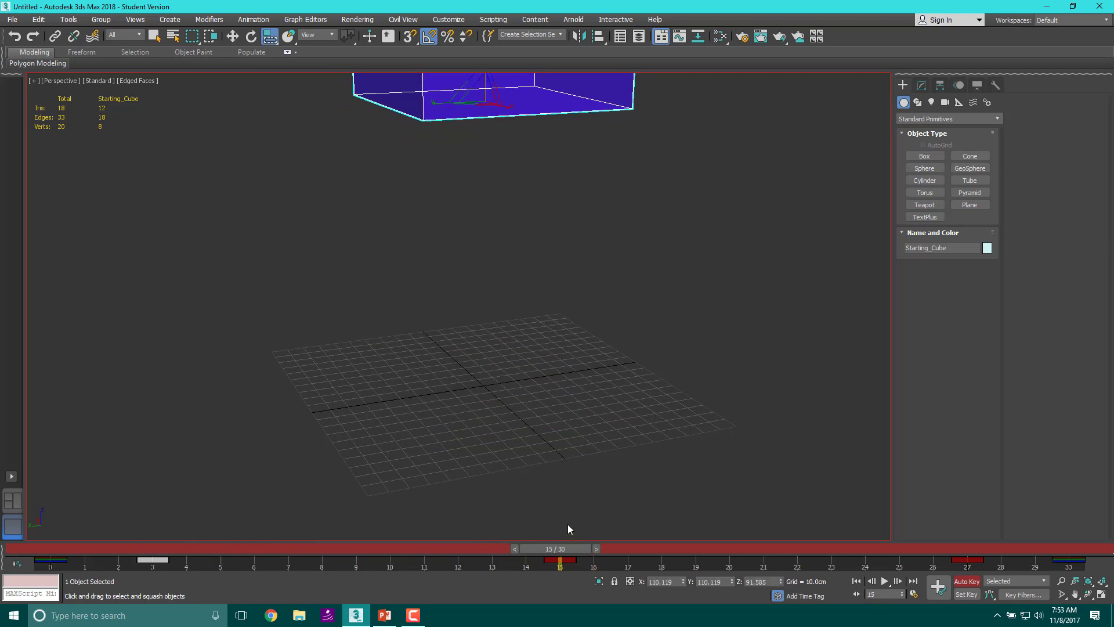
{"action": "middle_click_drag", "start_coordinate": [544, 282], "coordinate": [557, 285]}
{"action": "scroll", "coordinate": [551, 299], "scroll_direction": "down", "scroll_amount": 3}
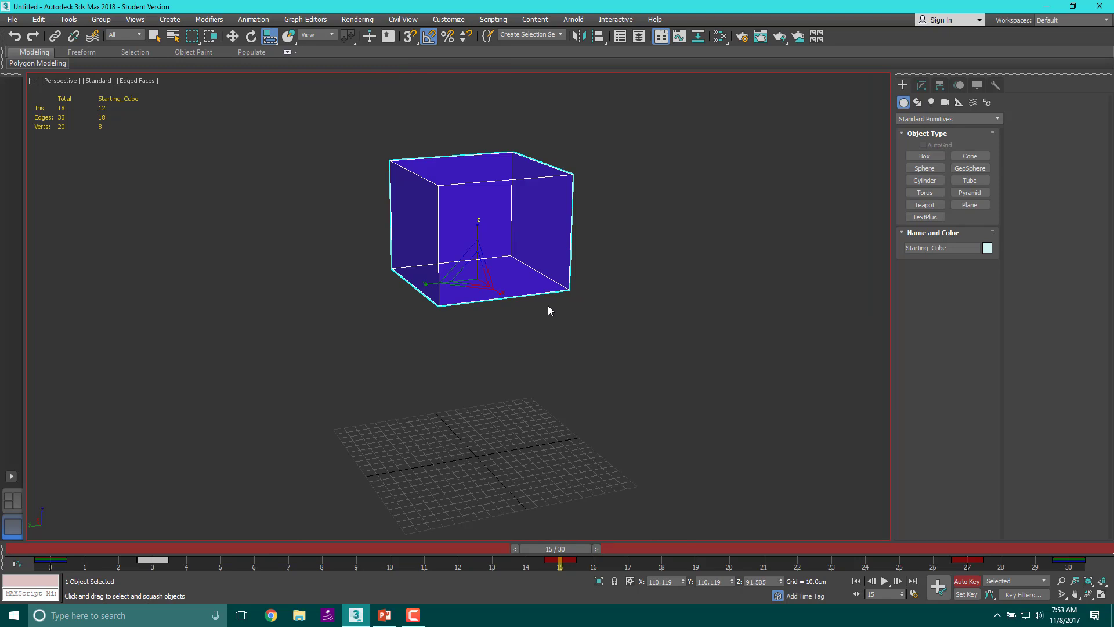
{"action": "mouse_move", "coordinate": [485, 182]}
{"action": "left_mouse_down"}
{"action": "mouse_move", "coordinate": [487, 165]}
{"action": "mouse_move", "coordinate": [492, 179]}
{"action": "left_mouse_up"}
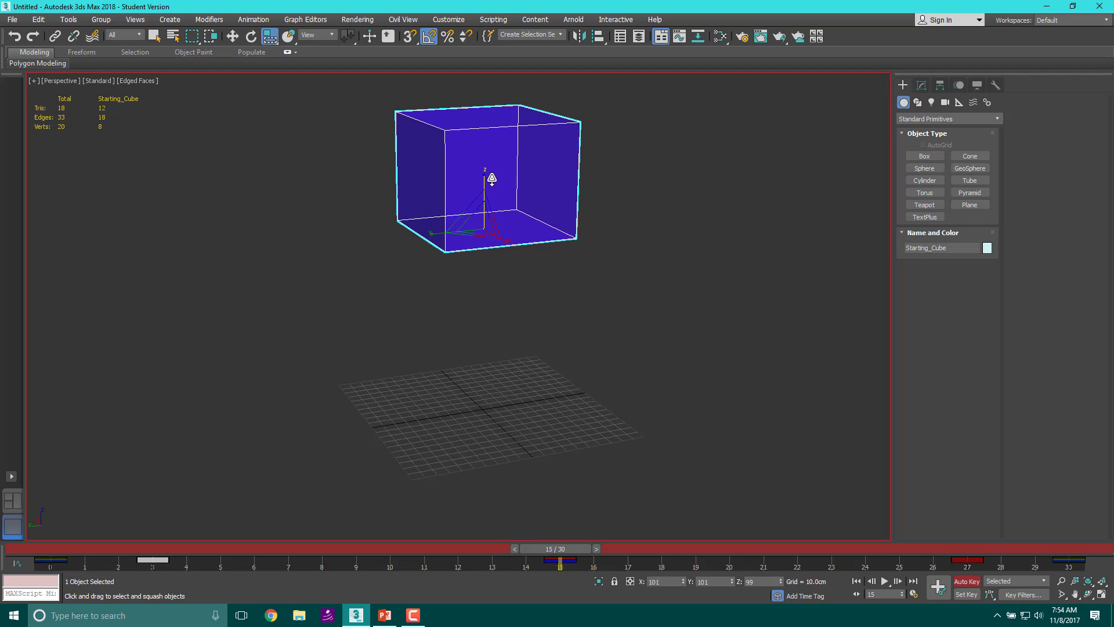
Reset the cube's scale to 100% on X, Y and Z at frame 15
{"action": "left_click_drag", "start_coordinate": [492, 179], "coordinate": [492, 180]}
{"action": "double_click", "coordinate": [675, 582]}
{"action": "type", "text": "100"}
{"action": "key", "text": "Tab"}
{"action": "type", "text": "1"}
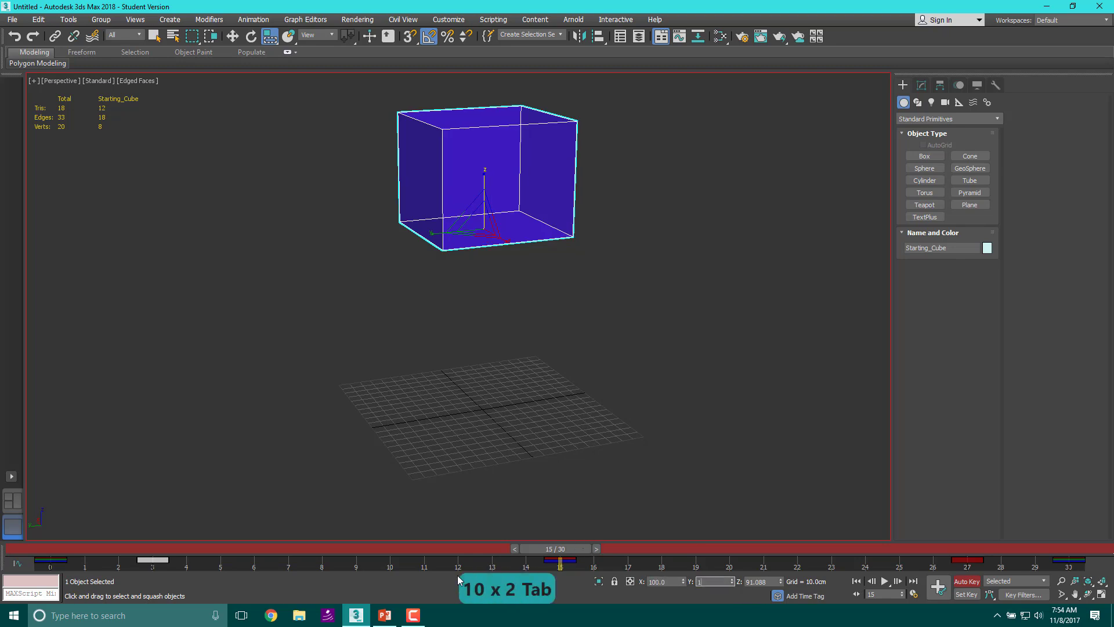
{"action": "type", "text": "00"}
{"action": "key", "text": "Tab"}
{"action": "type", "text": "100"}
{"action": "key", "text": "Return"}
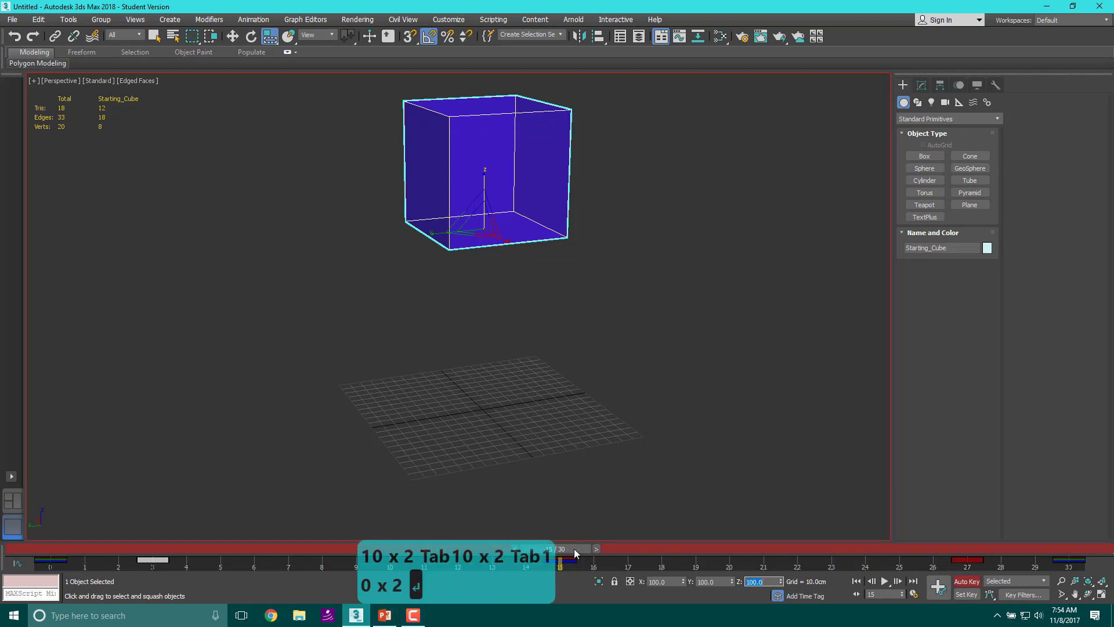
Stretch the cube tall and narrow at frame 3, then return to frame 0
{"action": "left_click_drag", "start_coordinate": [574, 549], "coordinate": [165, 540]}
{"action": "key", "text": "r"}
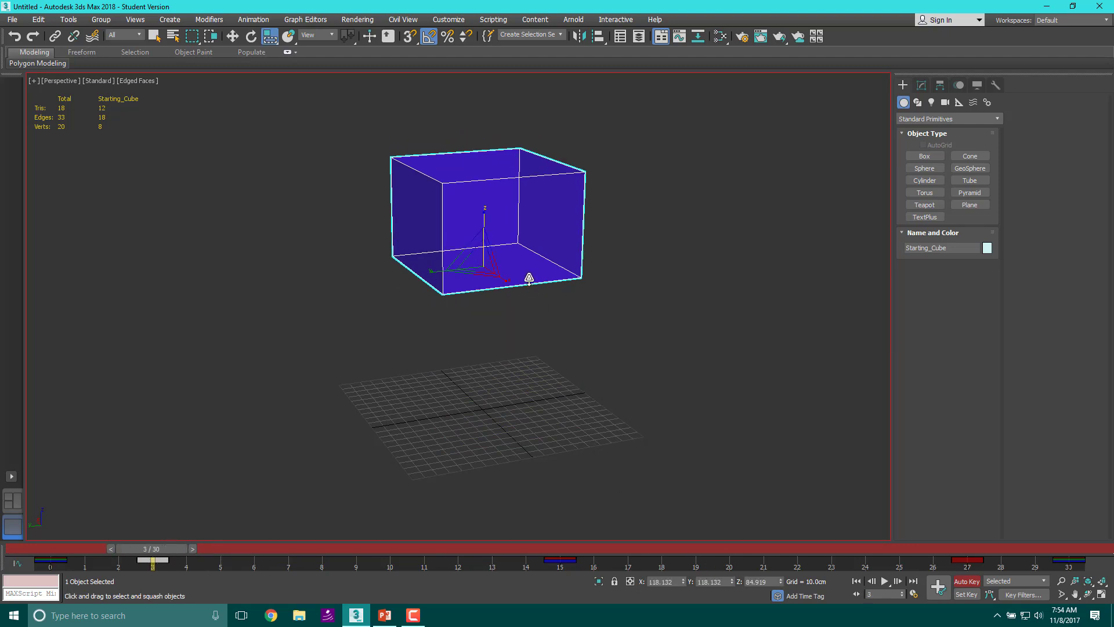
{"action": "left_click_drag", "start_coordinate": [486, 216], "coordinate": [485, 205]}
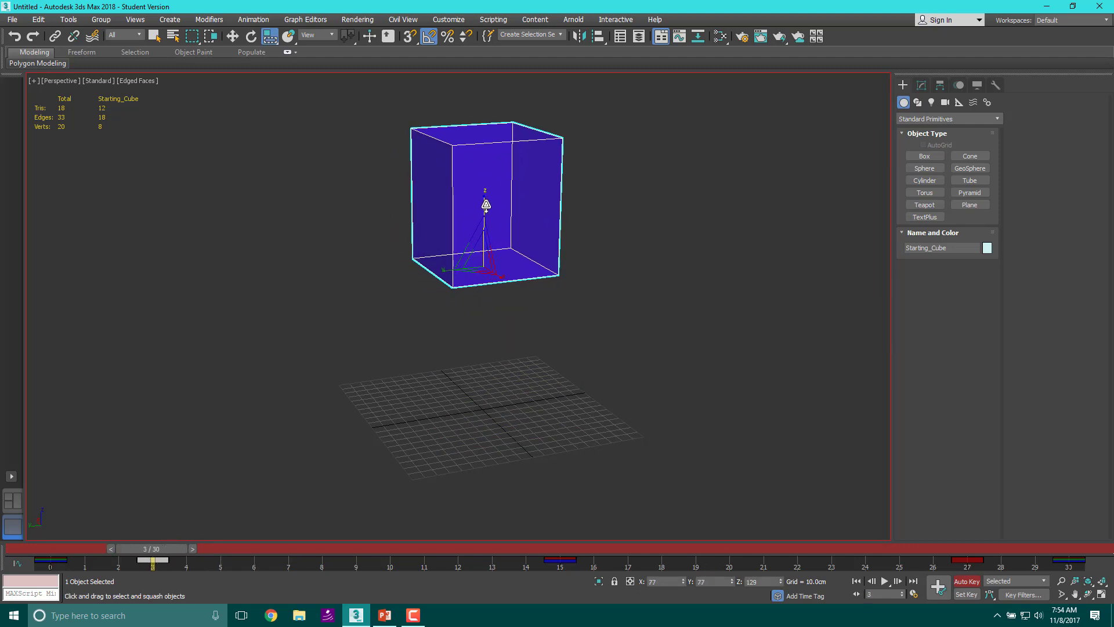
{"action": "left_click_drag", "start_coordinate": [171, 550], "coordinate": [126, 544]}
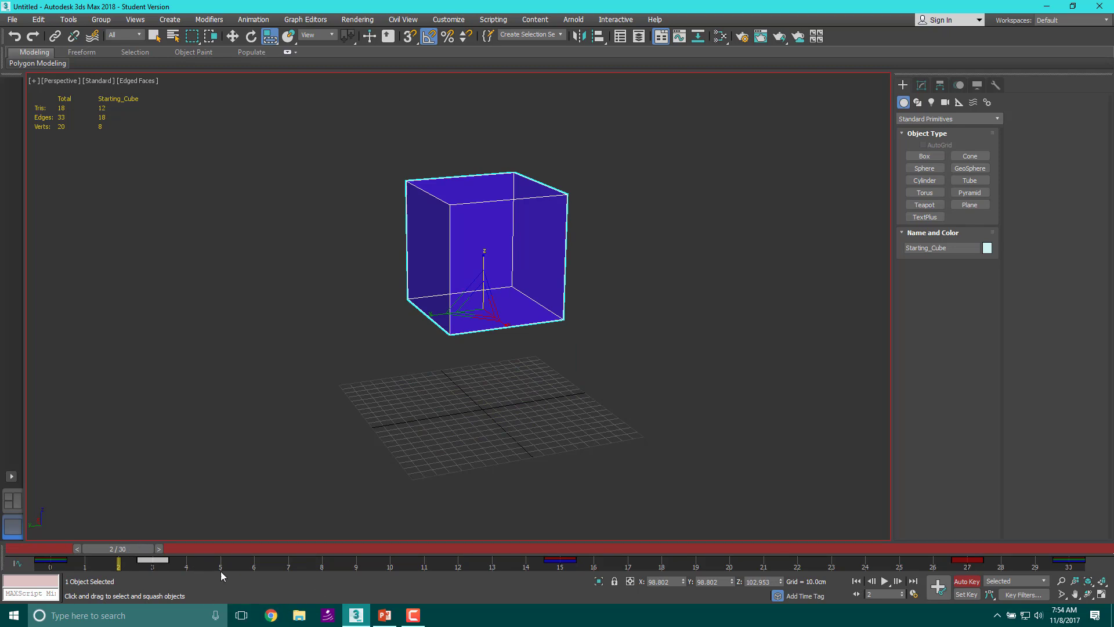
{"action": "left_click", "coordinate": [183, 564]}
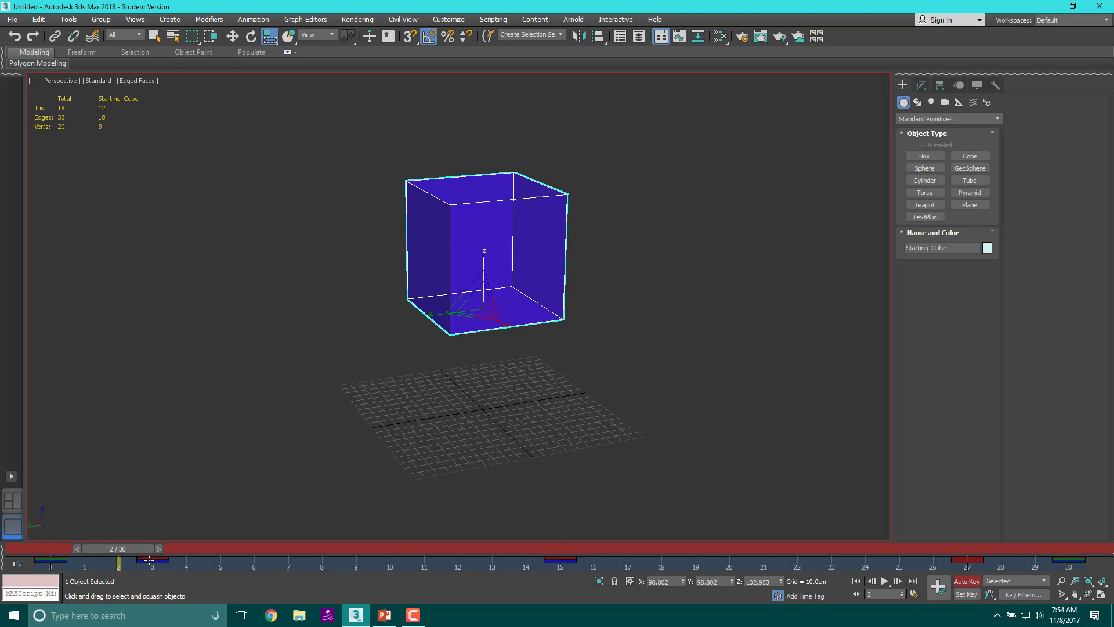
Undo the frame 3 stretch and stretch the cube tall and narrow at frame 1 instead
{"action": "key", "text": "ctrl+z"}
{"action": "key", "text": "ctrl+z"}
{"action": "left_click", "coordinate": [204, 569]}
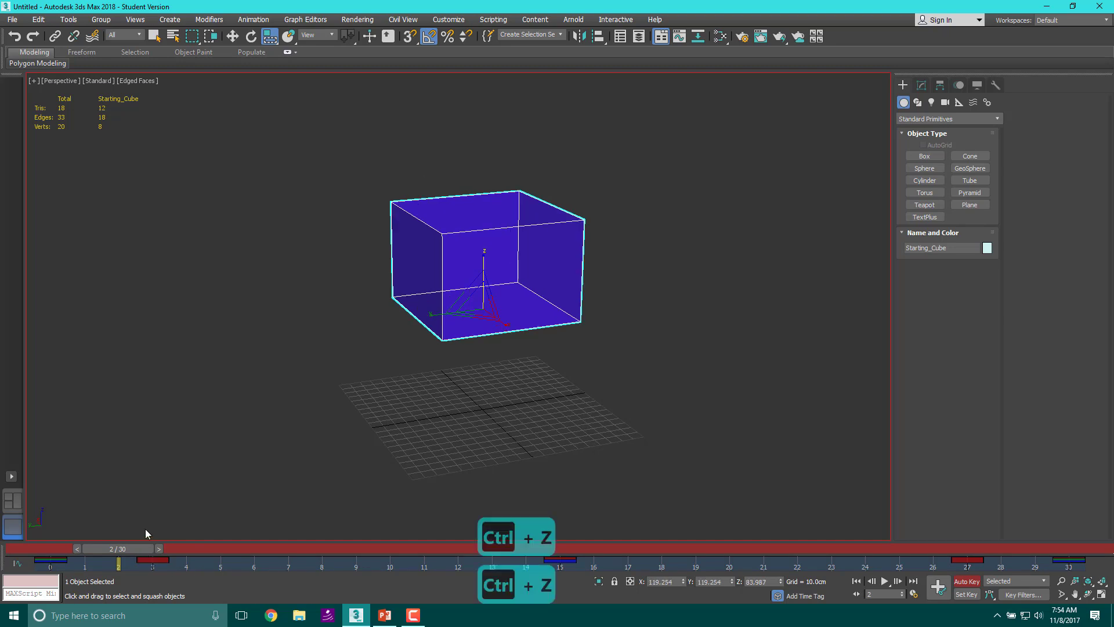
{"action": "left_click_drag", "start_coordinate": [128, 549], "coordinate": [107, 551]}
{"action": "key", "text": "r"}
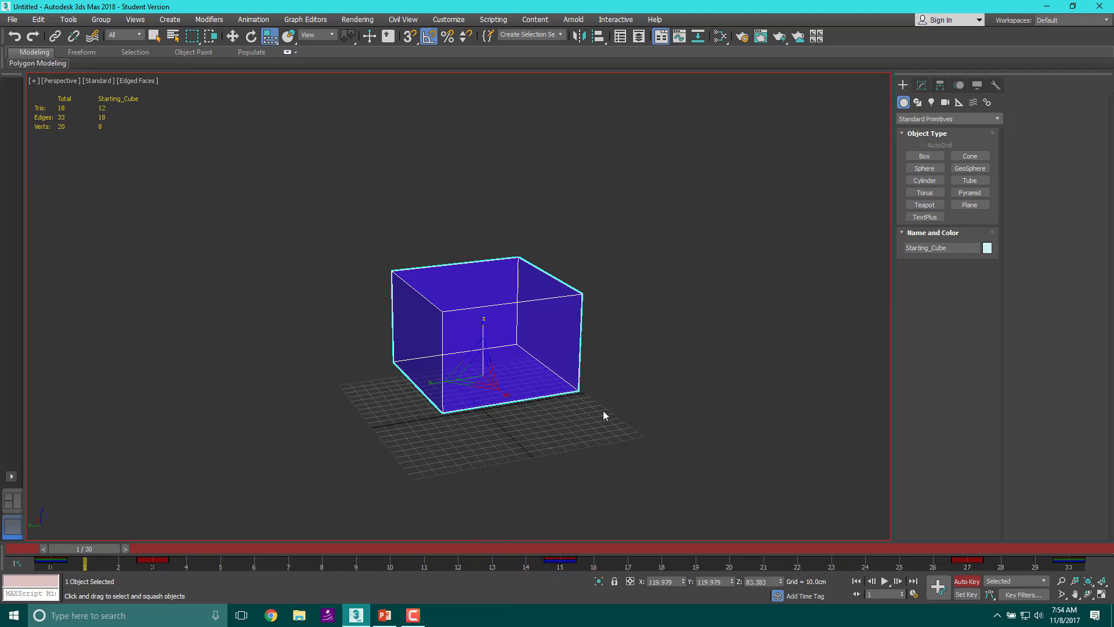
{"action": "left_click_drag", "start_coordinate": [489, 330], "coordinate": [488, 316]}
{"action": "left_click_drag", "start_coordinate": [108, 549], "coordinate": [1061, 469]}
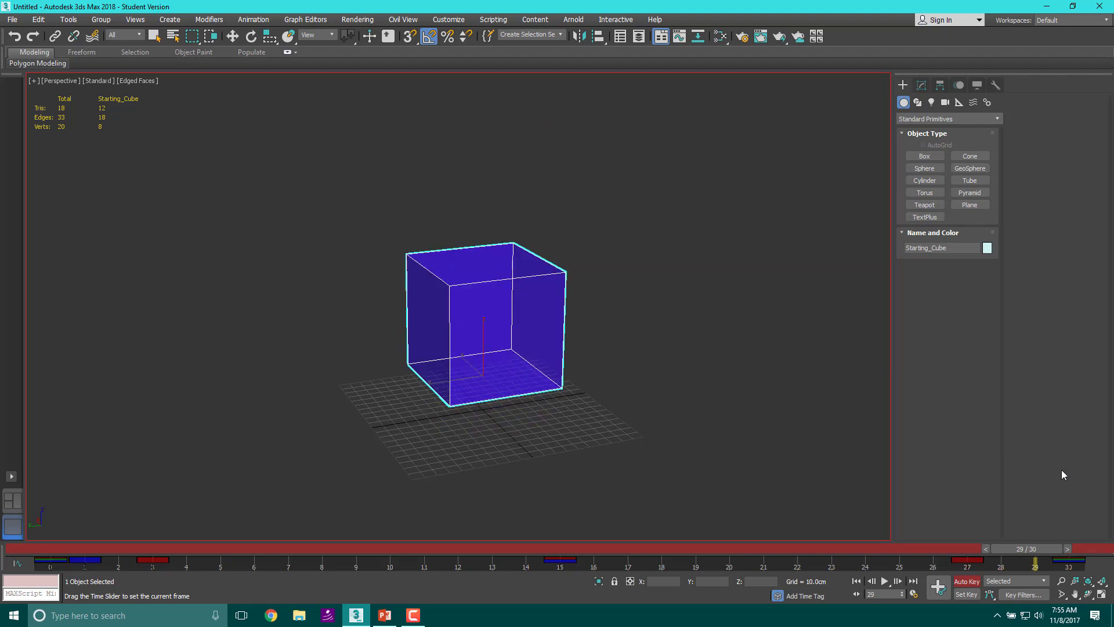
Stretch the cube to about 84.7, 84.7, 118.1 percent at frame 29
{"action": "key", "text": "r"}
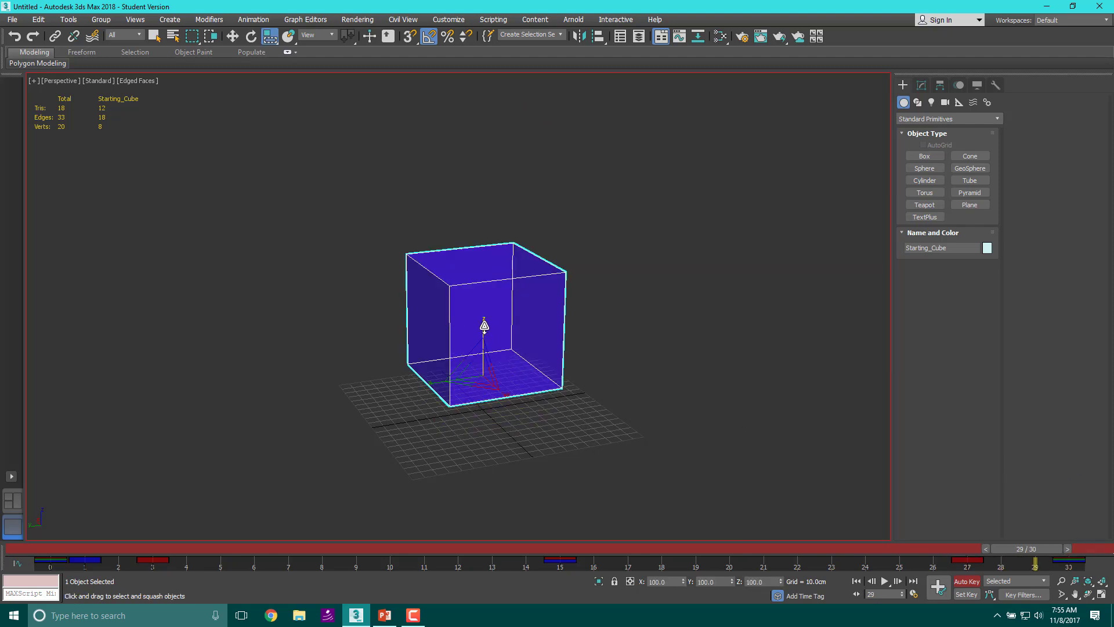
{"action": "left_click_drag", "start_coordinate": [489, 323], "coordinate": [487, 318]}
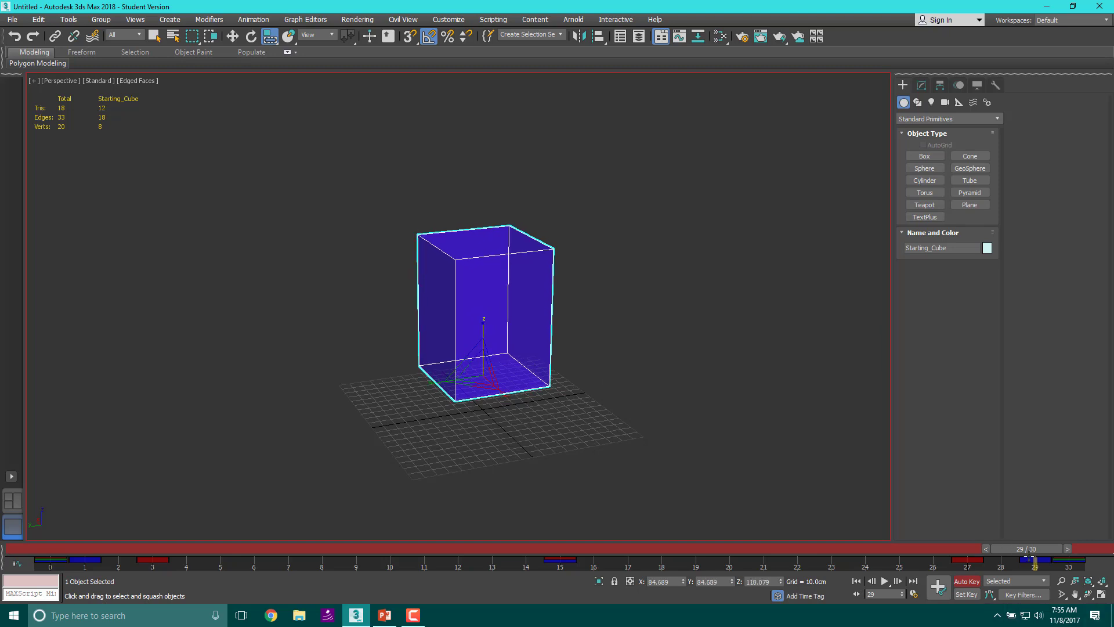
{"action": "left_click_drag", "start_coordinate": [1045, 548], "coordinate": [52, 549]}
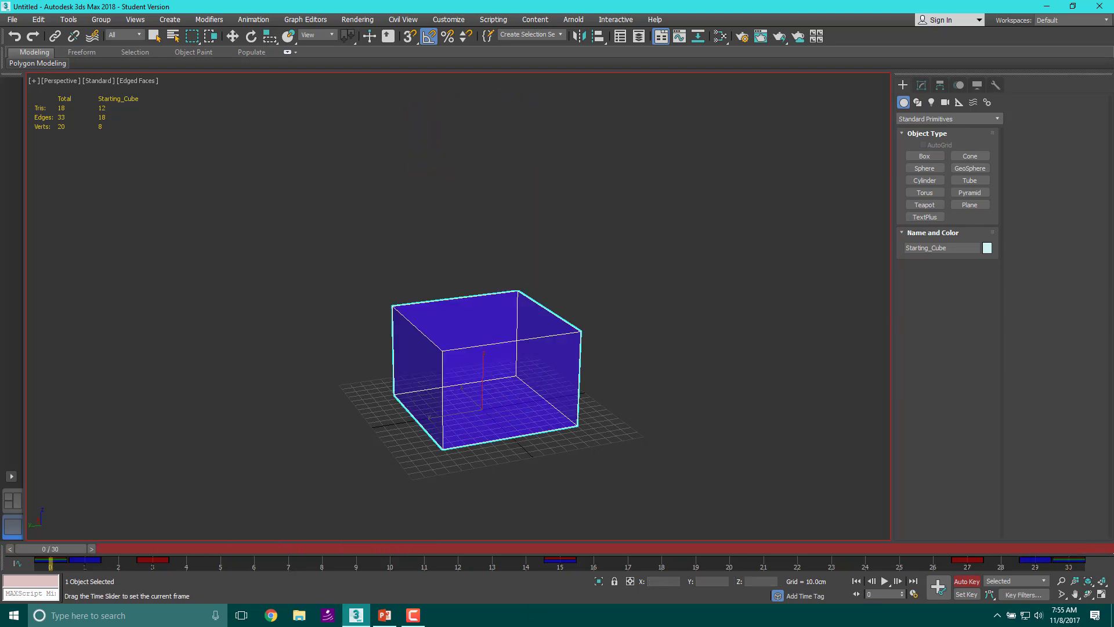
{"action": "key", "text": "r"}
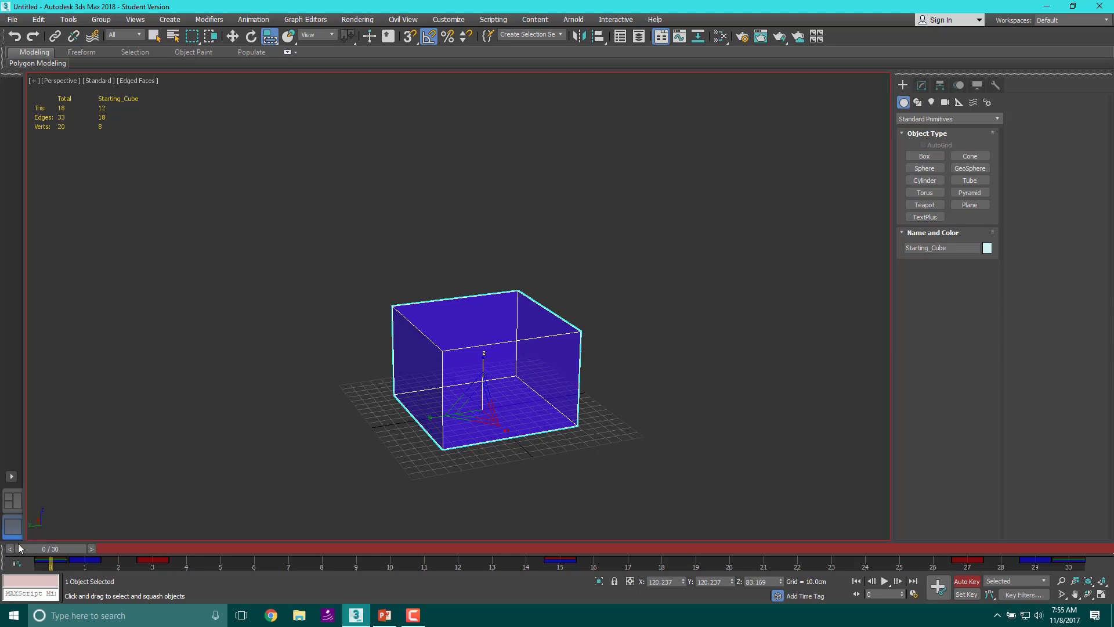
Set the cube's scale to 120, 120, 83 percent at frame 0
{"action": "double_click", "coordinate": [675, 581]}
{"action": "type", "text": "120"}
{"action": "key", "text": "Tab"}
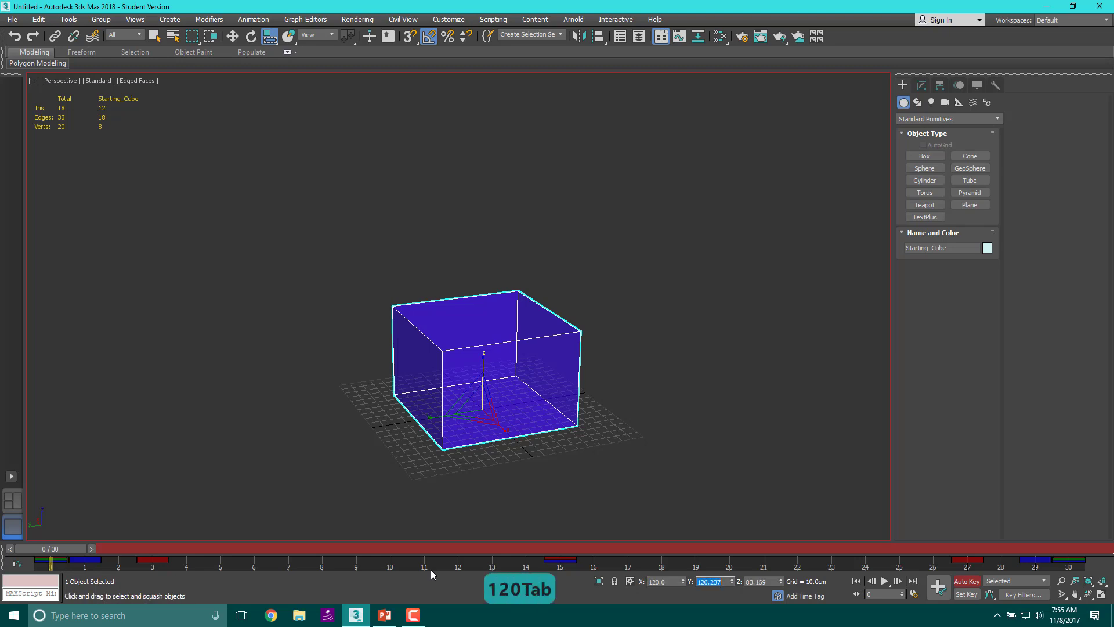
{"action": "type", "text": "120"}
{"action": "key", "text": "Tab"}
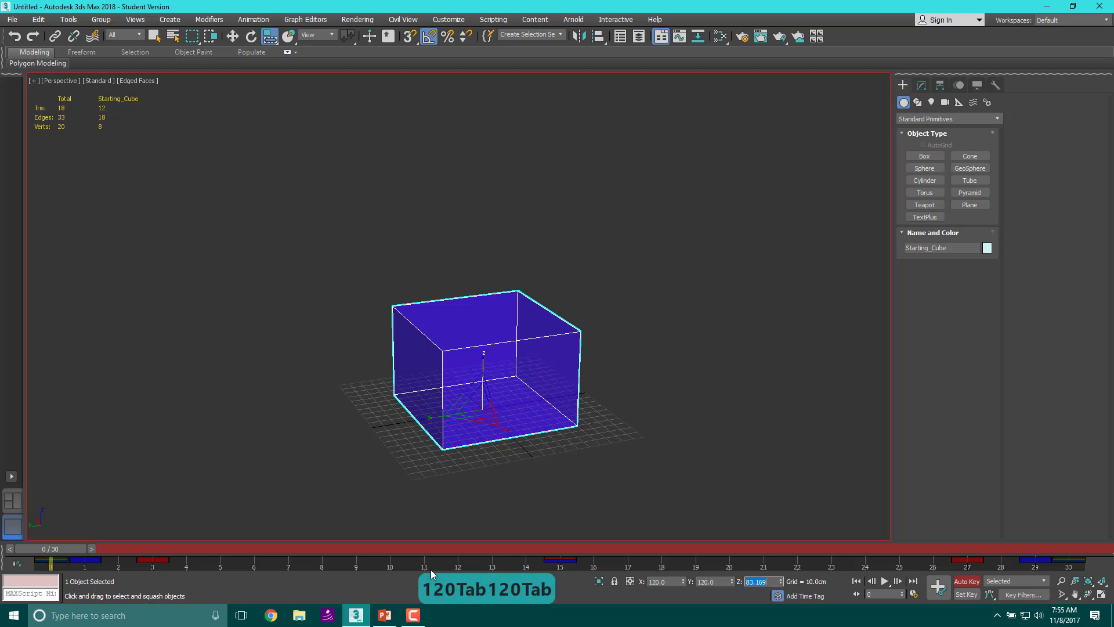
{"action": "type", "text": "82"}
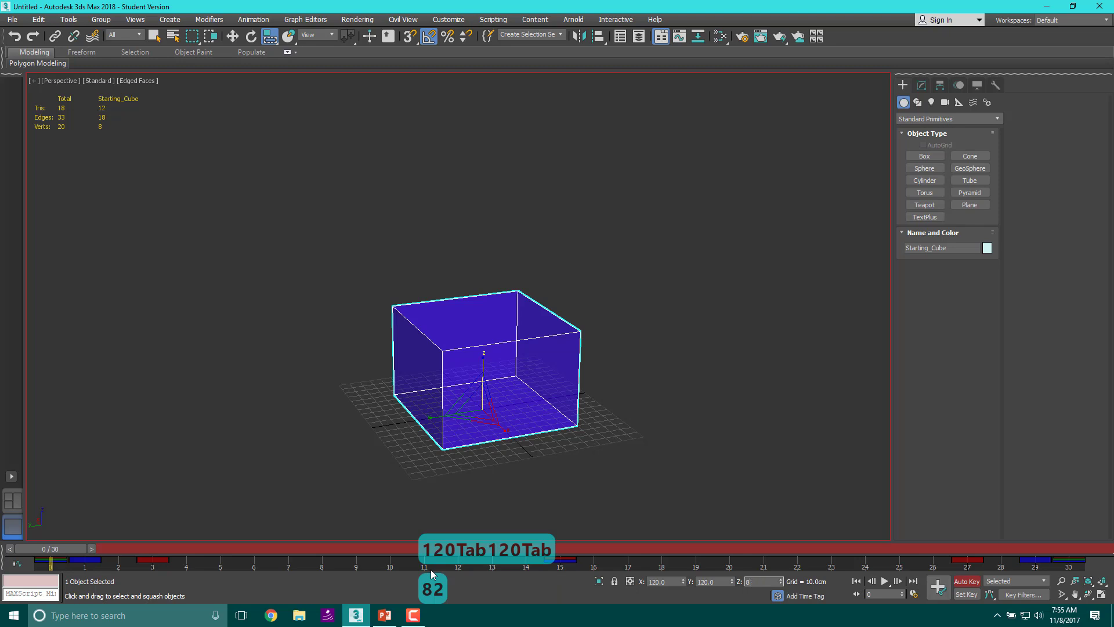
{"action": "key", "text": "BackSpace"}
{"action": "type", "text": "3"}
{"action": "key", "text": "Return"}
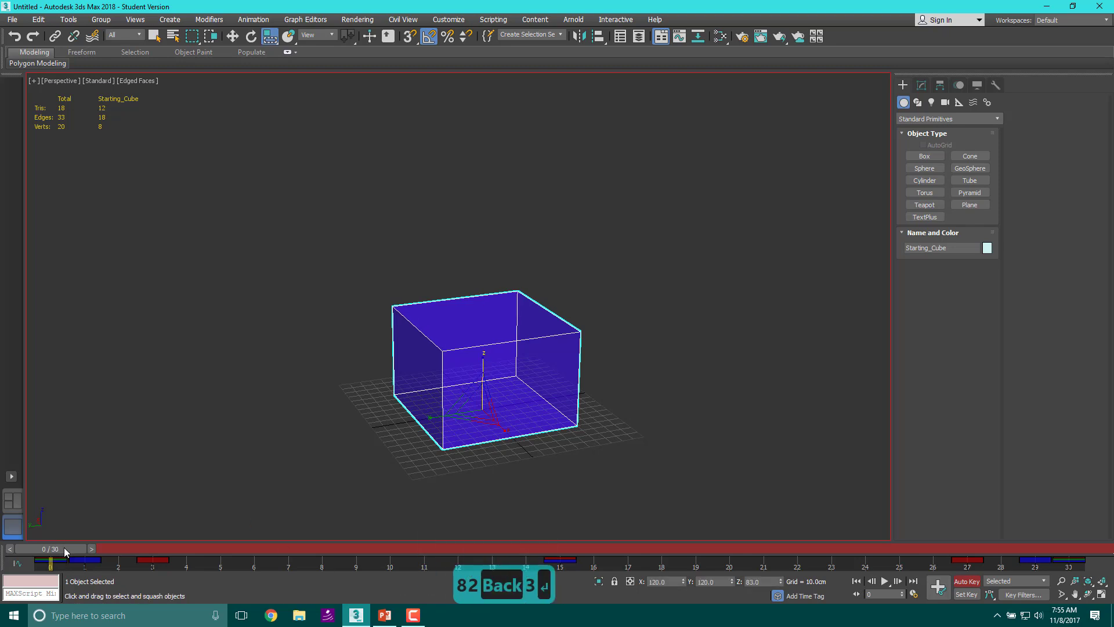
Apply the same 120, 120, 83 percent squash at frame 30 and play the bounce
{"action": "left_click_drag", "start_coordinate": [64, 548], "coordinate": [1060, 548]}
{"action": "key", "text": "r"}
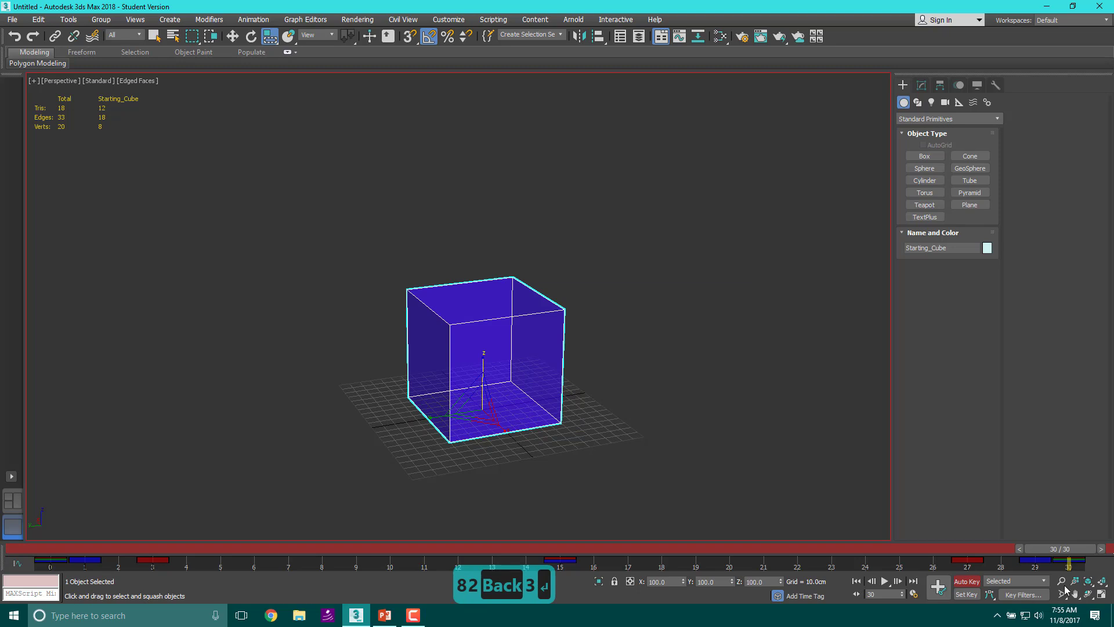
{"action": "left_click", "coordinate": [667, 581]}
{"action": "type", "text": "120"}
{"action": "key", "text": "Tab"}
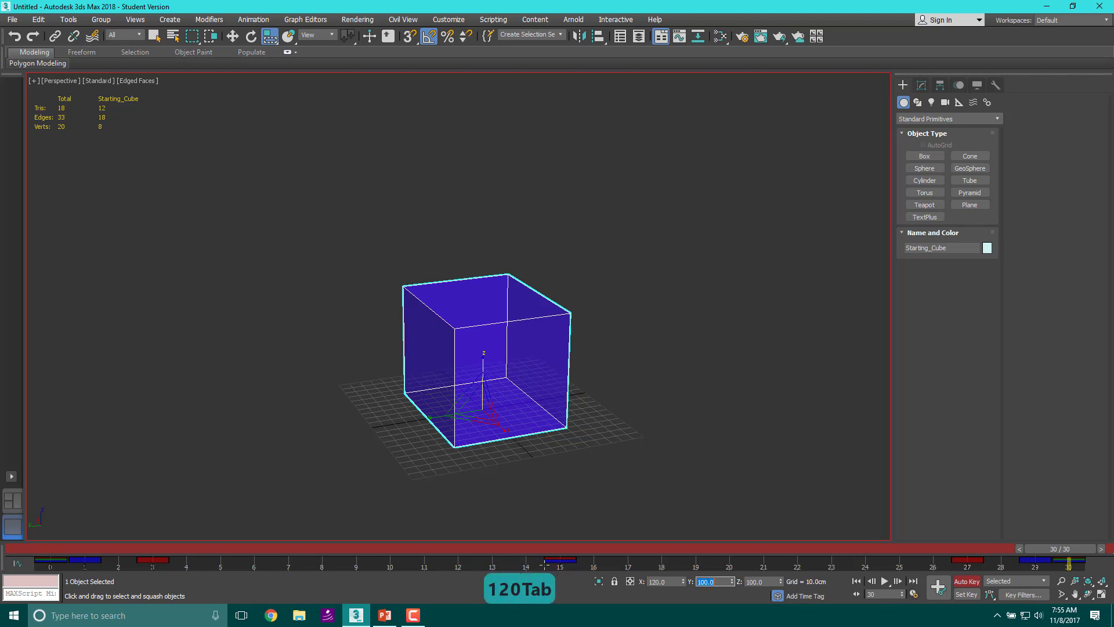
{"action": "type", "text": "120"}
{"action": "key", "text": "Tab"}
{"action": "type", "text": "83"}
{"action": "key", "text": "Return"}
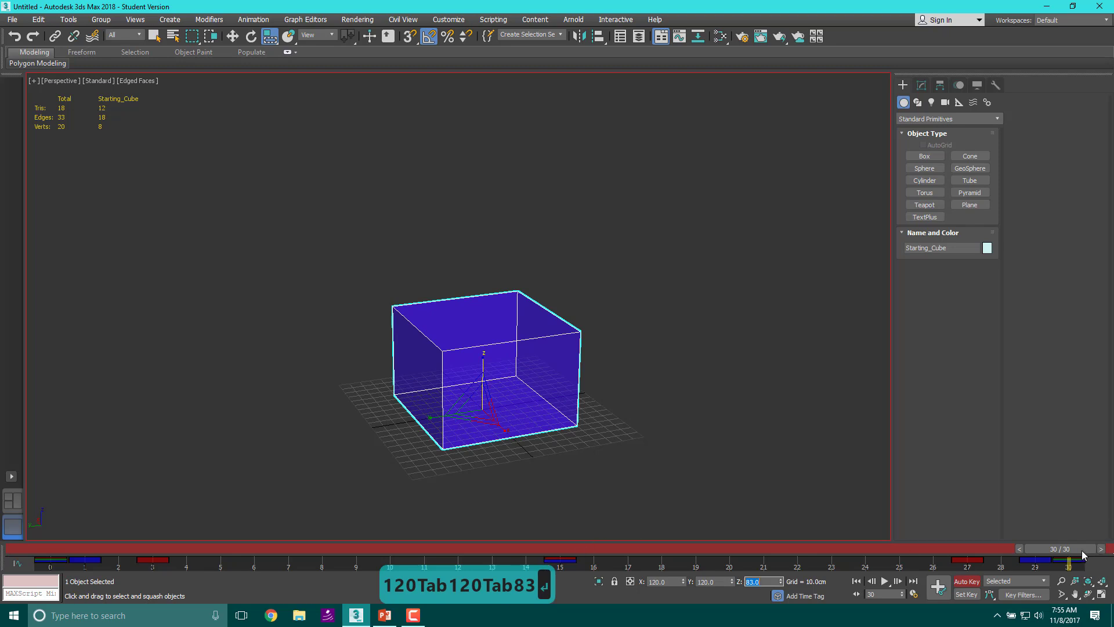
{"action": "left_click_drag", "start_coordinate": [1082, 550], "coordinate": [40, 550]}
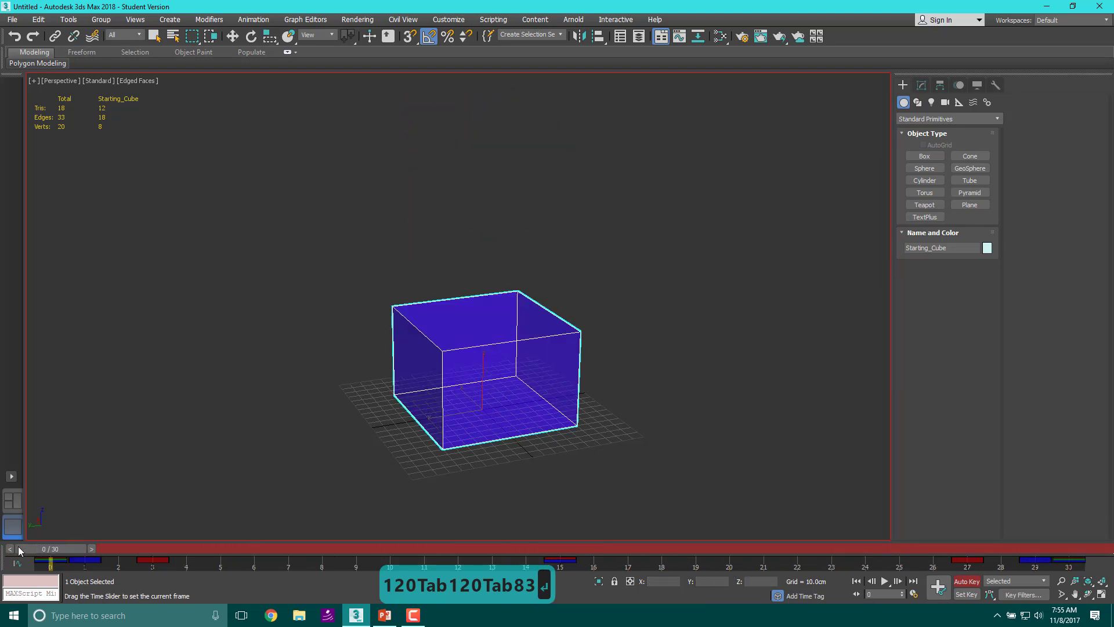
{"action": "left_click", "coordinate": [883, 581]}
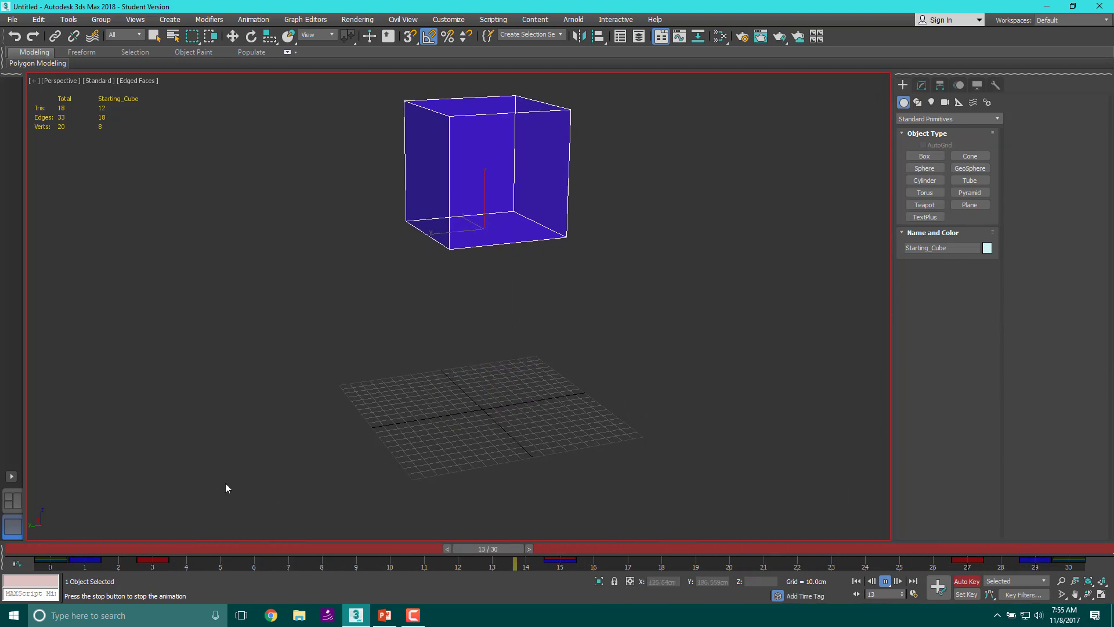
Stop playback and reset the cube's scale to 100, 100, 100 percent at frame 3
{"action": "key", "text": "/"}
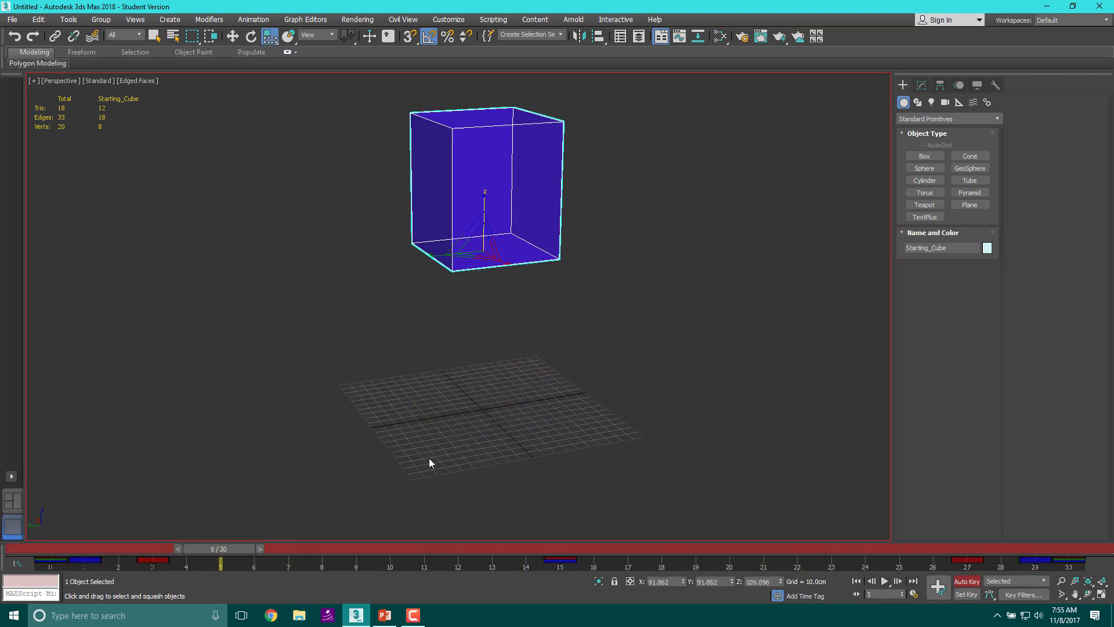
{"action": "left_click_drag", "start_coordinate": [239, 548], "coordinate": [173, 546]}
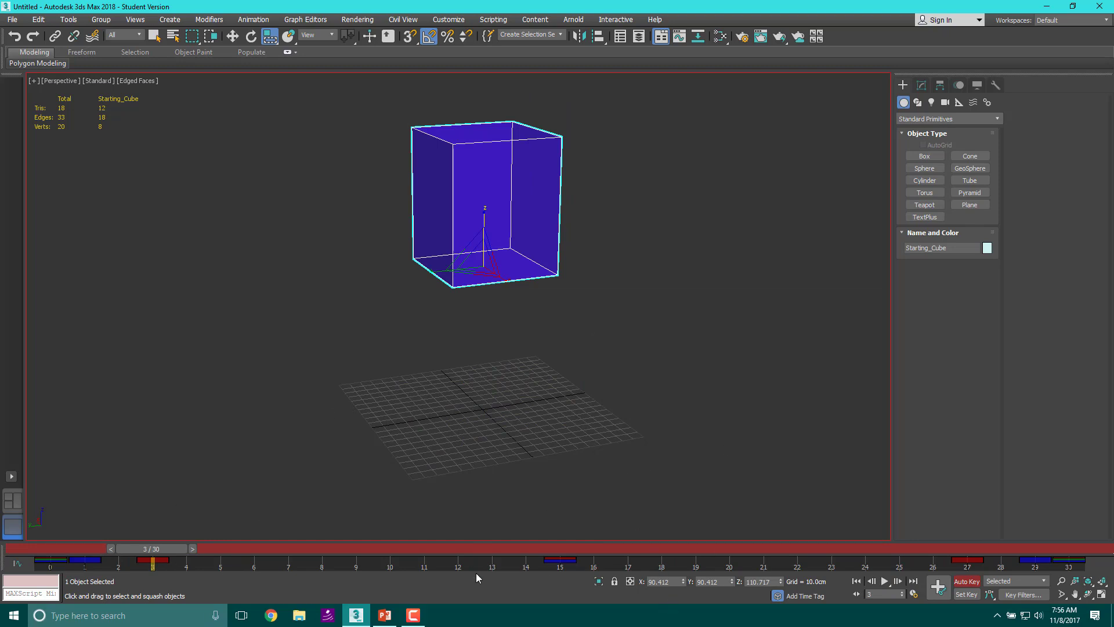
{"action": "mouse_move", "coordinate": [160, 548]}
{"action": "left_mouse_down"}
{"action": "mouse_move", "coordinate": [35, 547]}
{"action": "mouse_move", "coordinate": [159, 544]}
{"action": "left_mouse_up"}
{"action": "key", "text": "r"}
{"action": "left_click", "coordinate": [658, 581]}
{"action": "type", "text": "100"}
{"action": "key", "text": "Tab"}
{"action": "type", "text": "100"}
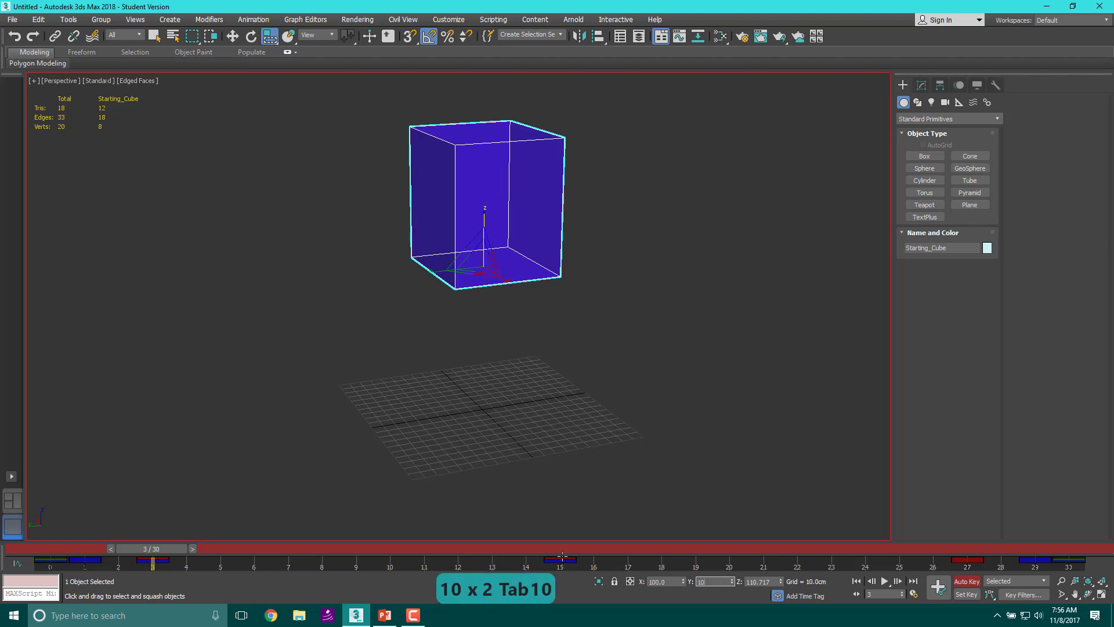
{"action": "key", "text": "Tab"}
{"action": "type", "text": "100"}
{"action": "key", "text": "Tab"}
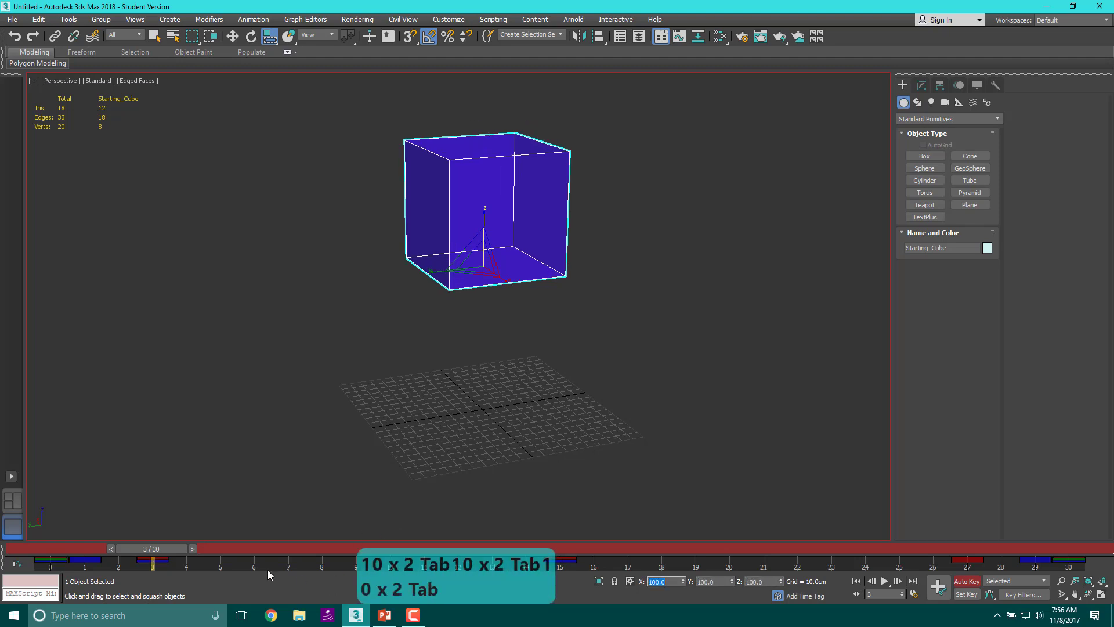
Reset the scale to 100, 100, 100 percent at frame 27 and check frame 30's squash
{"action": "left_click_drag", "start_coordinate": [163, 549], "coordinate": [983, 553]}
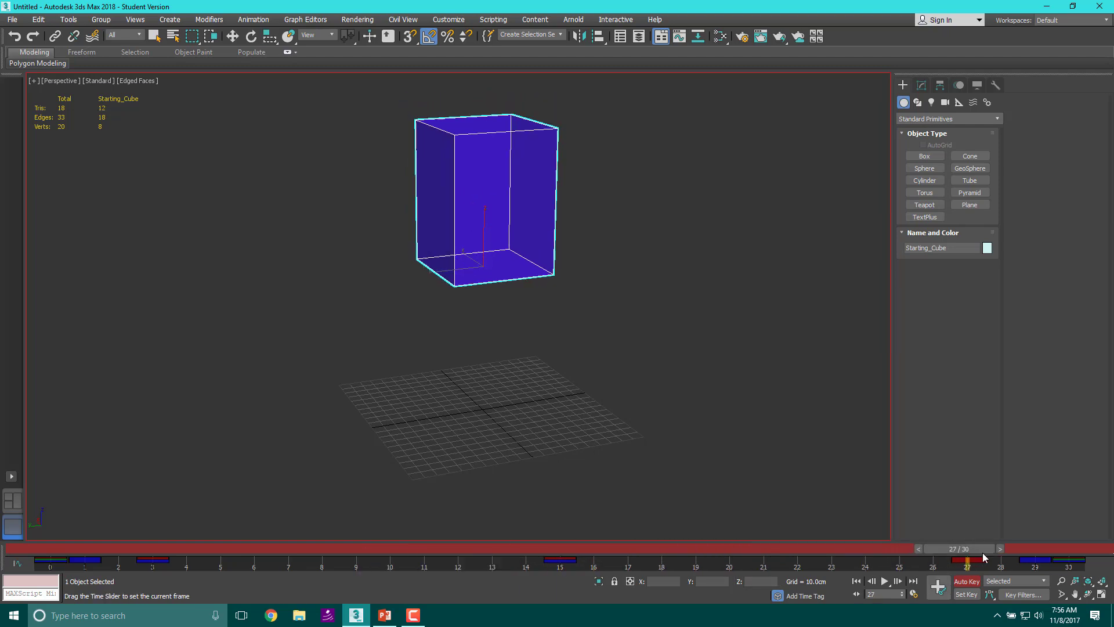
{"action": "key", "text": "r"}
{"action": "double_click", "coordinate": [678, 581]}
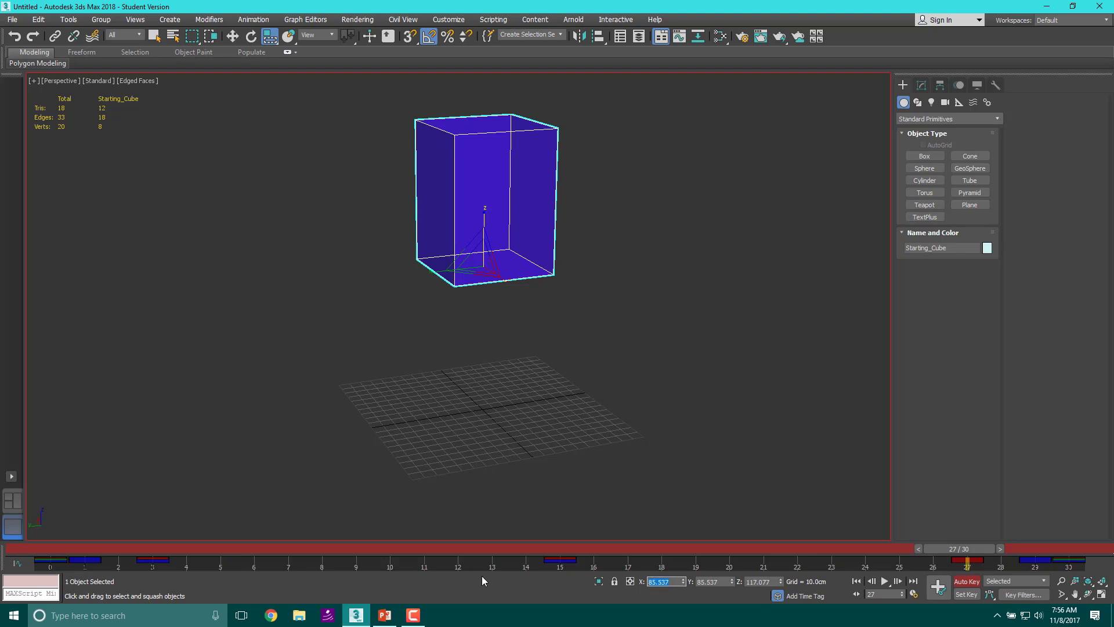
{"action": "type", "text": "100"}
{"action": "key", "text": "Tab"}
{"action": "type", "text": "100"}
{"action": "key", "text": "Tab"}
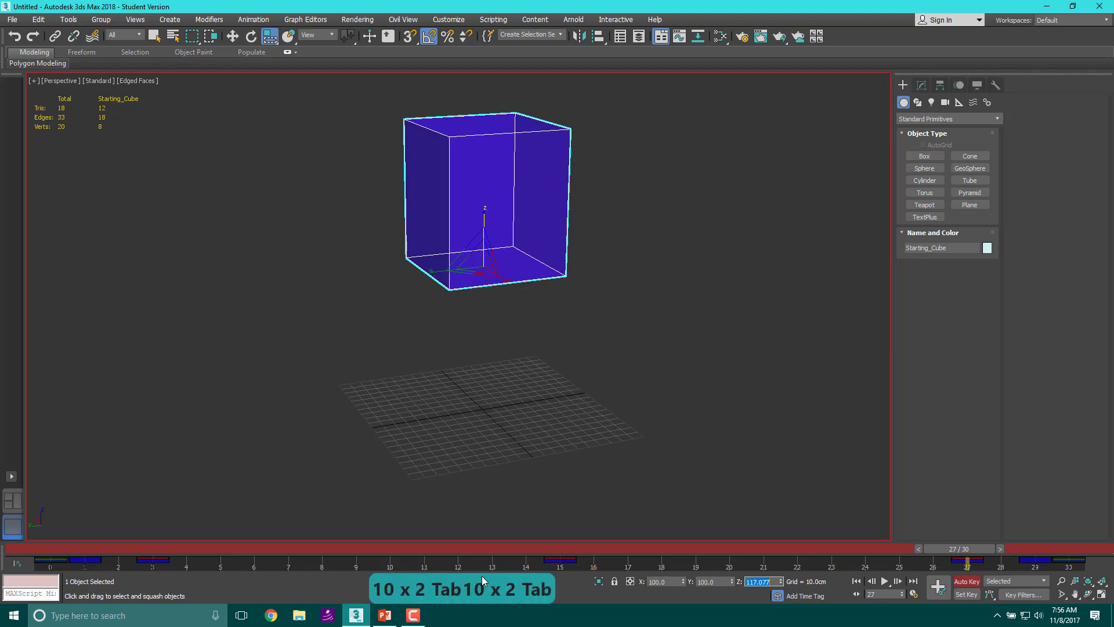
{"action": "type", "text": "100"}
{"action": "key", "text": "Tab"}
{"action": "key", "text": "Return"}
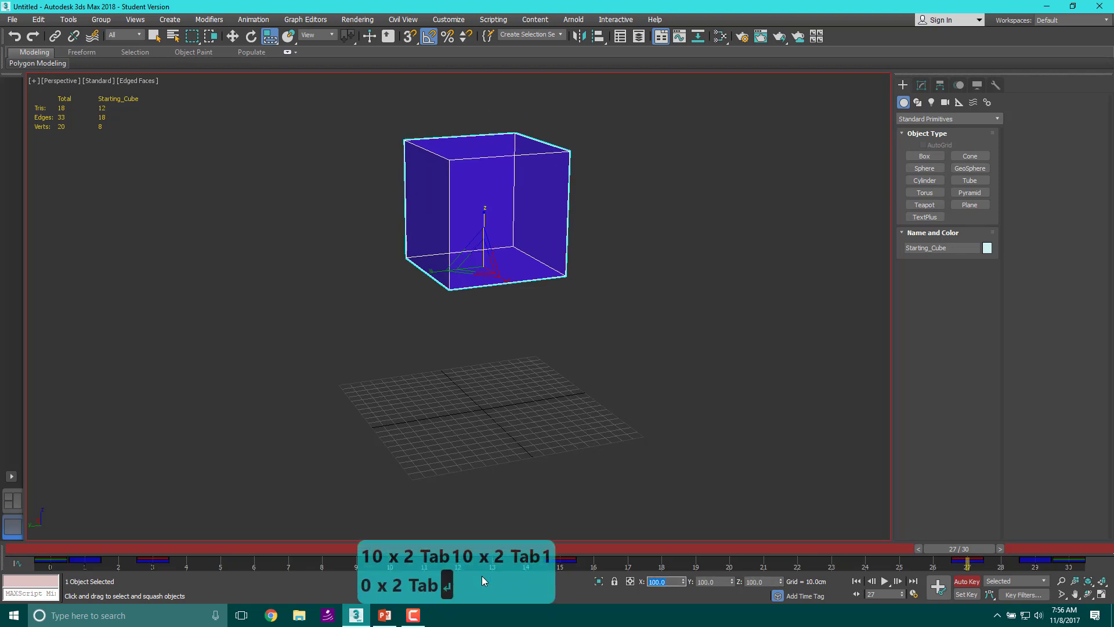
{"action": "left_click_drag", "start_coordinate": [974, 543], "coordinate": [1111, 567]}
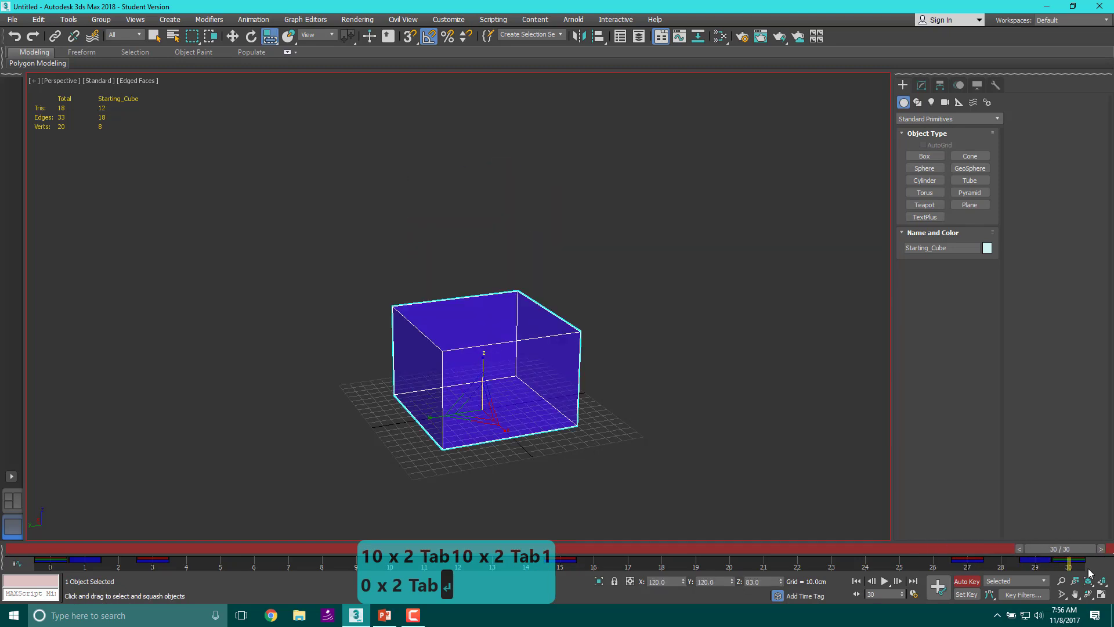
{"action": "left_click", "coordinate": [885, 581]}
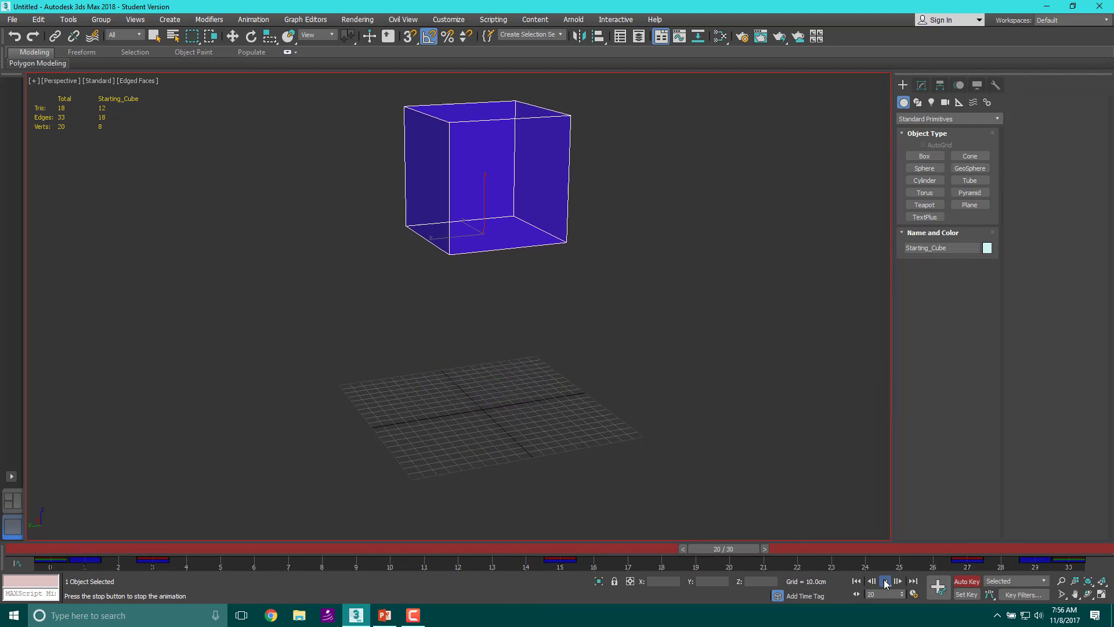
{"action": "left_click", "coordinate": [966, 594]}
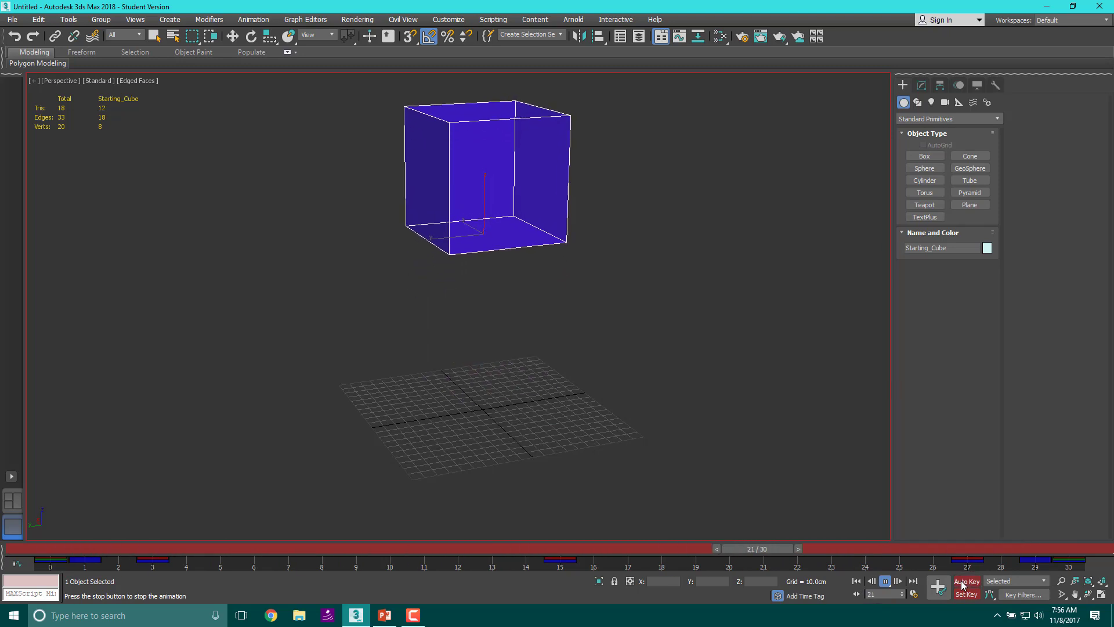
{"action": "left_click", "coordinate": [914, 594]}
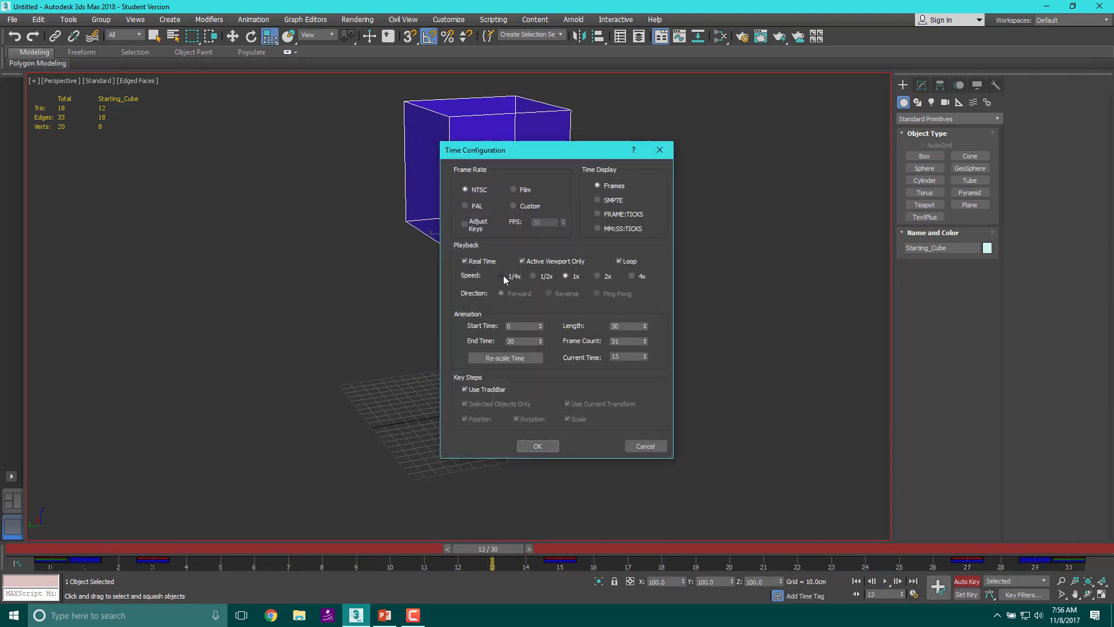
{"action": "left_click", "coordinate": [556, 449]}
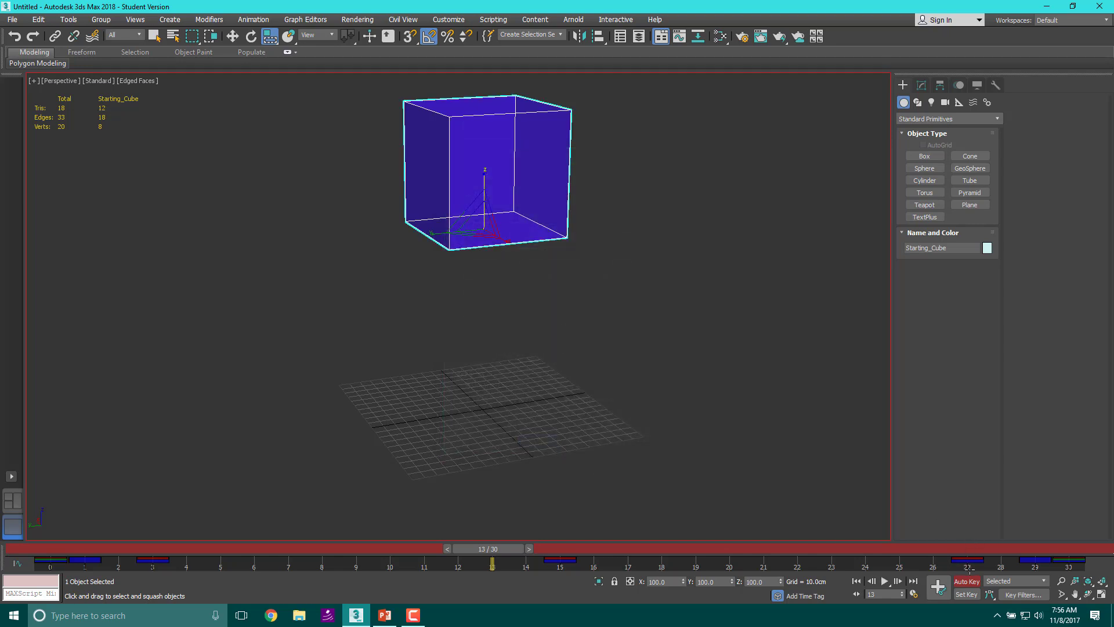
{"action": "left_click", "coordinate": [885, 582]}
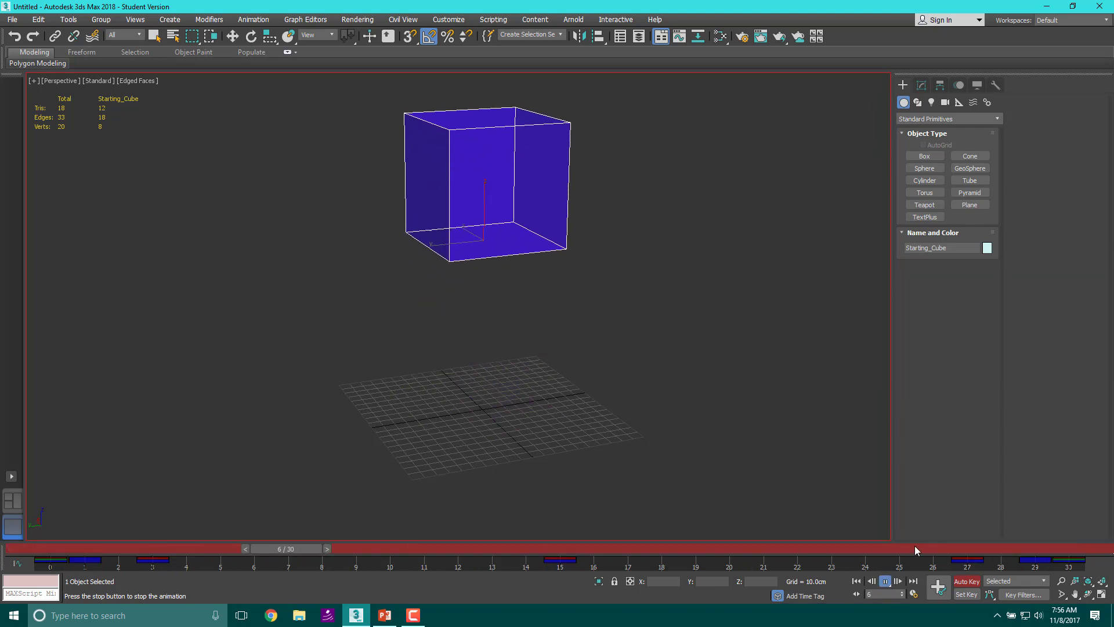
Retime track-bar keys: frame 3 keys to 4, frame 26 key to 25, frame 4 key to 5
{"action": "left_click", "coordinate": [884, 580]}
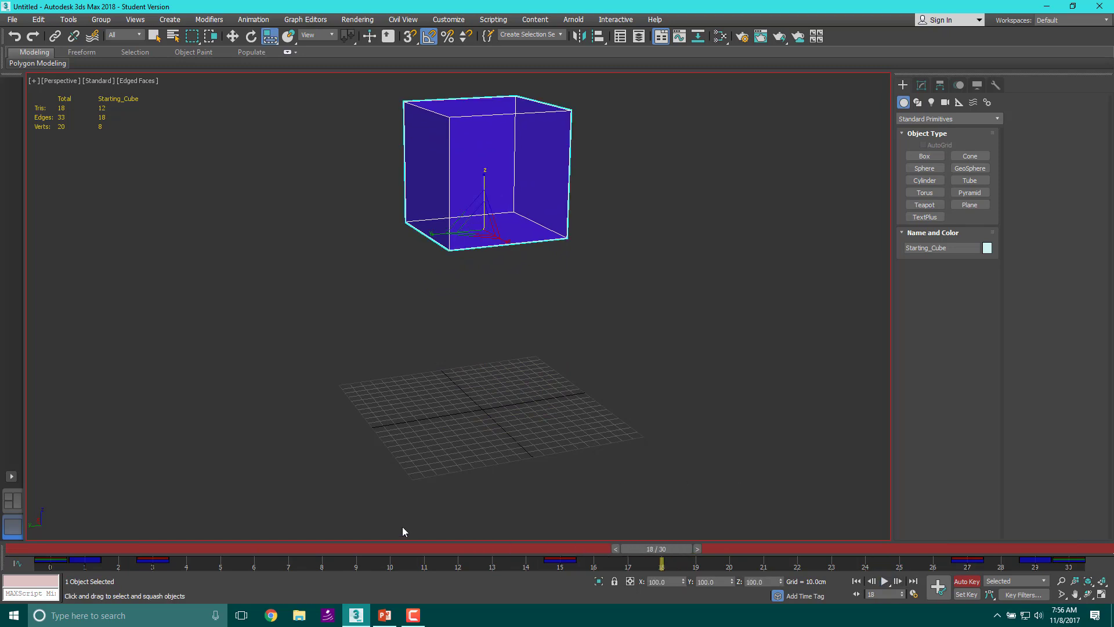
{"action": "mouse_move", "coordinate": [184, 566]}
{"action": "left_mouse_down"}
{"action": "mouse_move", "coordinate": [144, 558]}
{"action": "mouse_move", "coordinate": [190, 558]}
{"action": "left_mouse_up"}
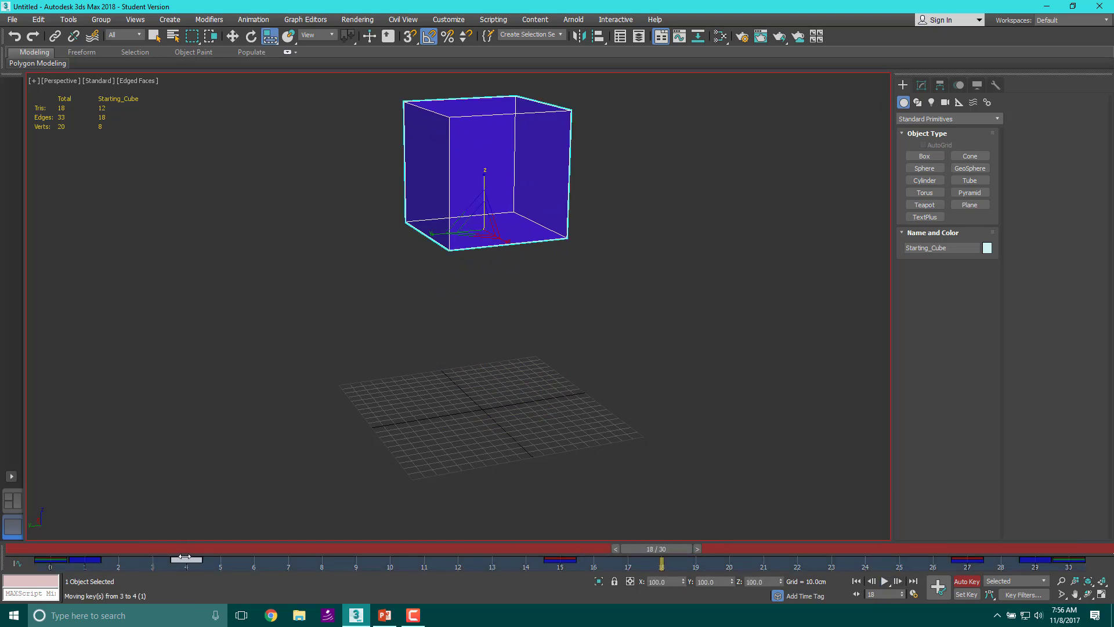
{"action": "mouse_move", "coordinate": [938, 554]}
{"action": "left_mouse_down"}
{"action": "mouse_move", "coordinate": [977, 558]}
{"action": "mouse_move", "coordinate": [933, 559]}
{"action": "left_mouse_up"}
{"action": "left_click", "coordinate": [886, 580]}
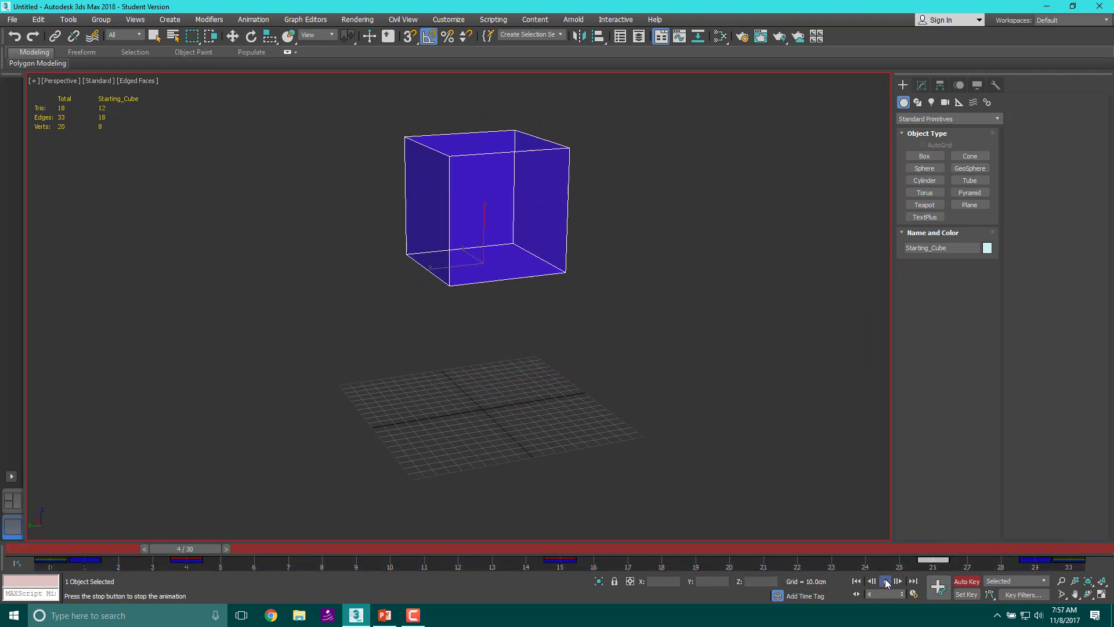
{"action": "left_click", "coordinate": [885, 580]}
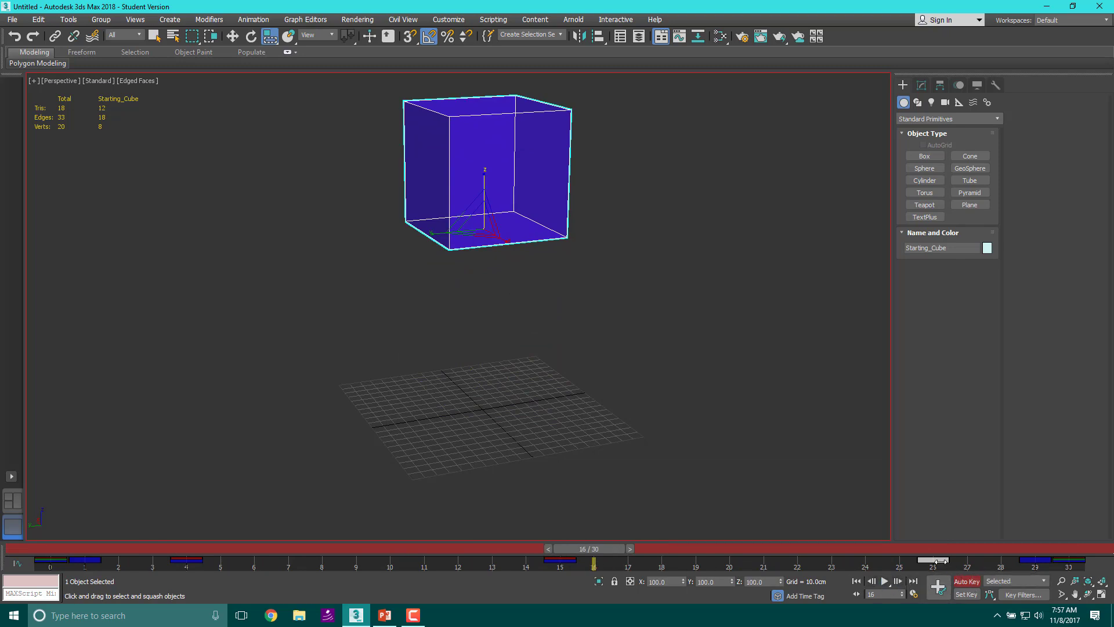
{"action": "left_click_drag", "start_coordinate": [935, 561], "coordinate": [899, 561]}
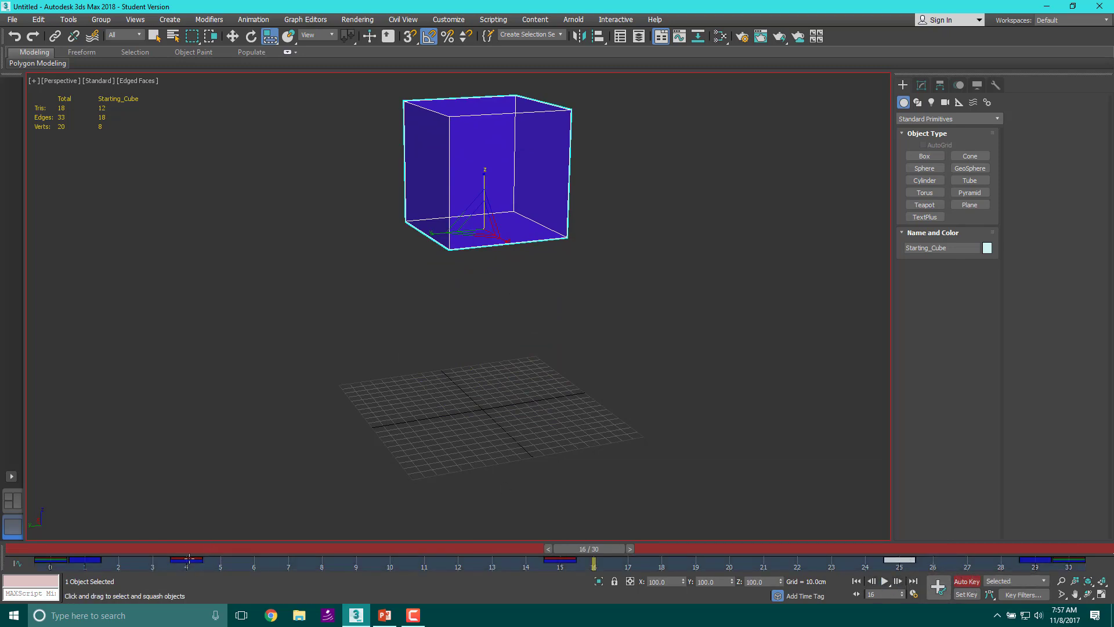
{"action": "left_click_drag", "start_coordinate": [184, 558], "coordinate": [220, 559]}
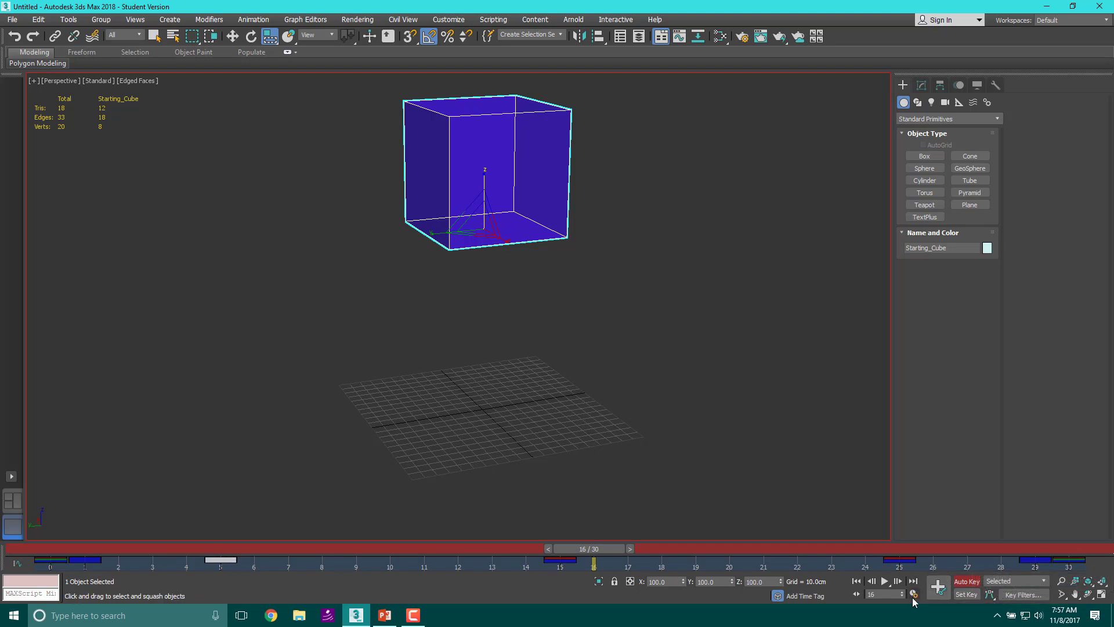
Set the playback speed to 1x in Time Configuration
{"action": "left_click", "coordinate": [913, 593]}
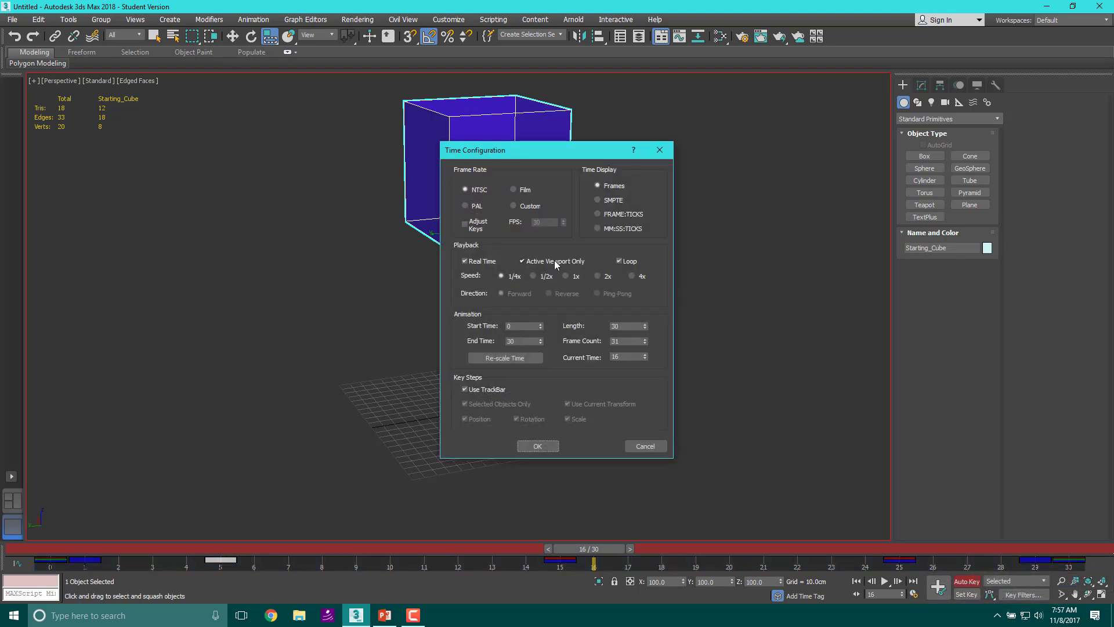
{"action": "left_click", "coordinate": [572, 279]}
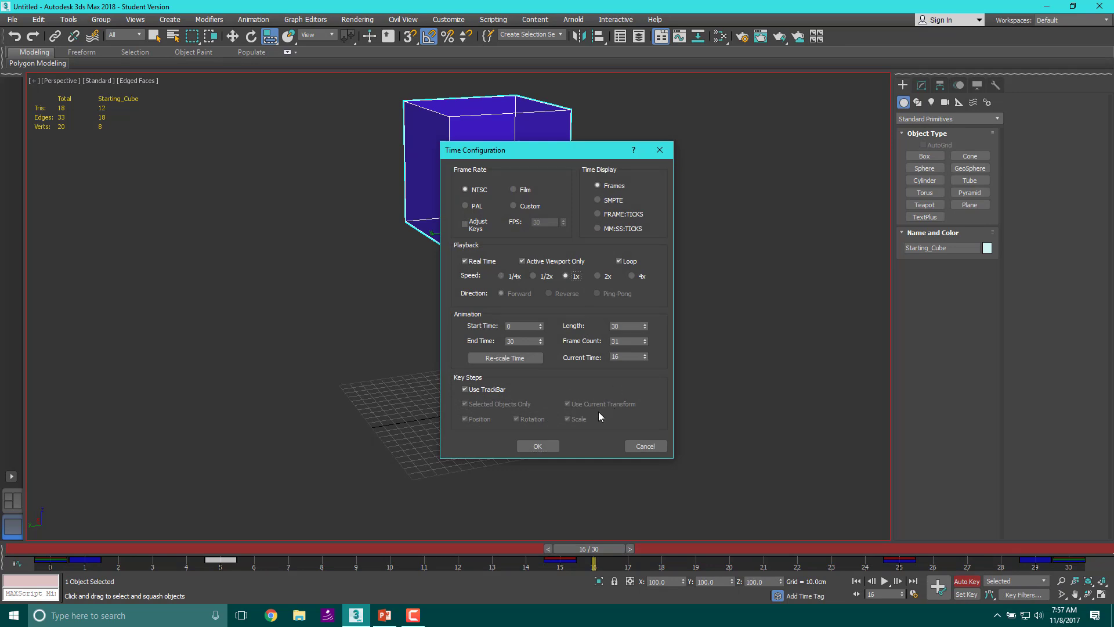
{"action": "left_click", "coordinate": [537, 446]}
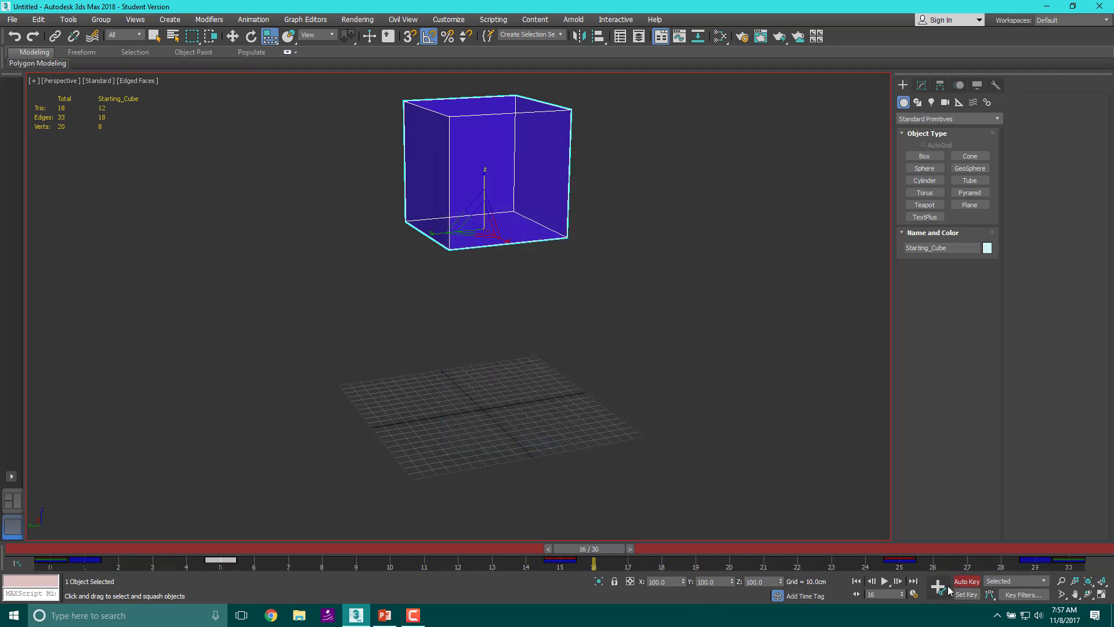
Play the bounce loop, stop it, and scrub to check the late-frame pose
{"action": "left_click", "coordinate": [884, 581]}
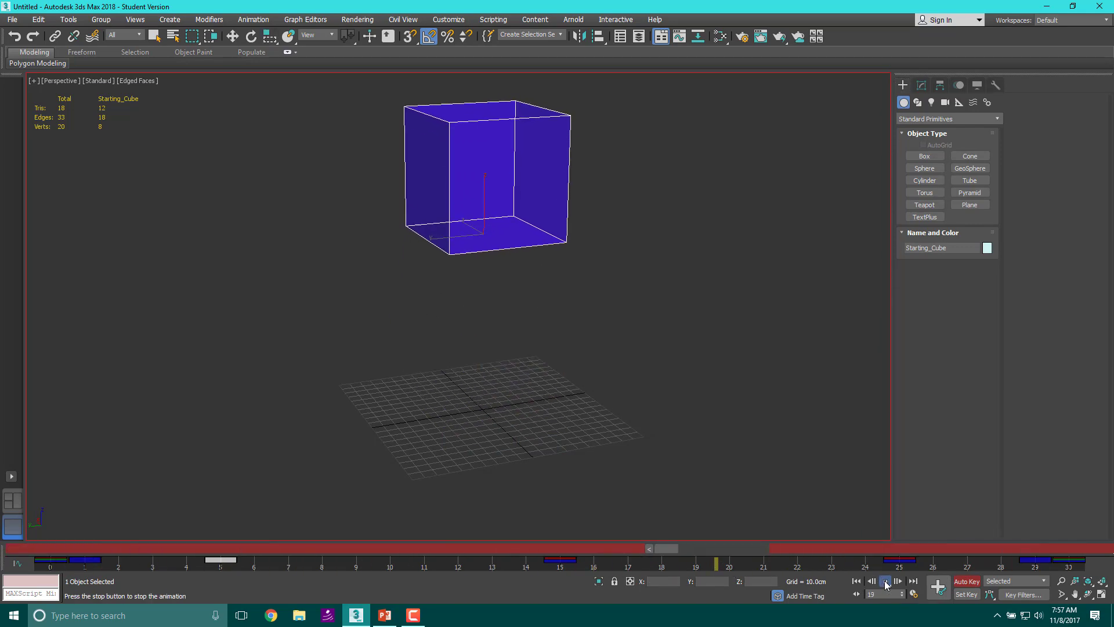
{"action": "left_click", "coordinate": [885, 581]}
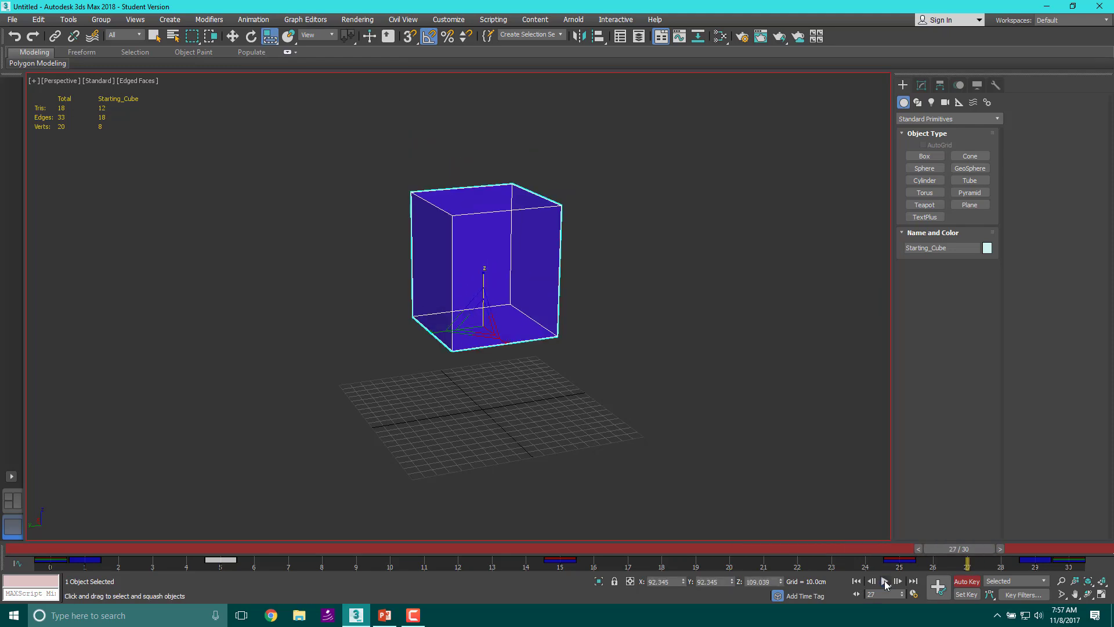
{"action": "left_click_drag", "start_coordinate": [957, 549], "coordinate": [893, 548]}
Scrub frames 0 to 30 to review the ground squash and take-off stretch
{"action": "key", "text": "r"}
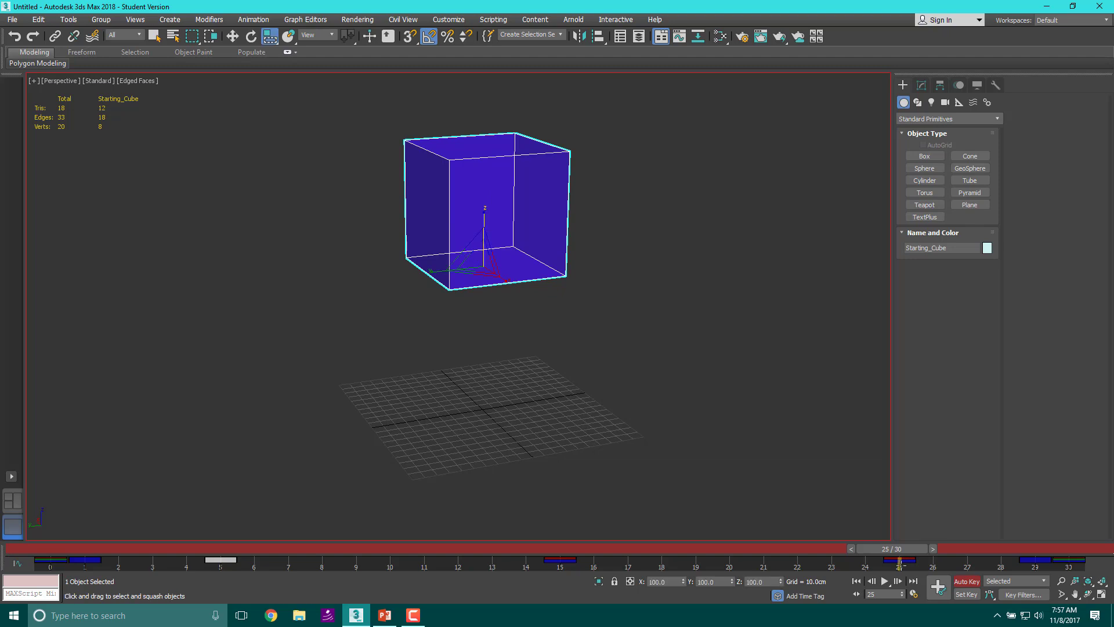
{"action": "left_click", "coordinate": [909, 560]}
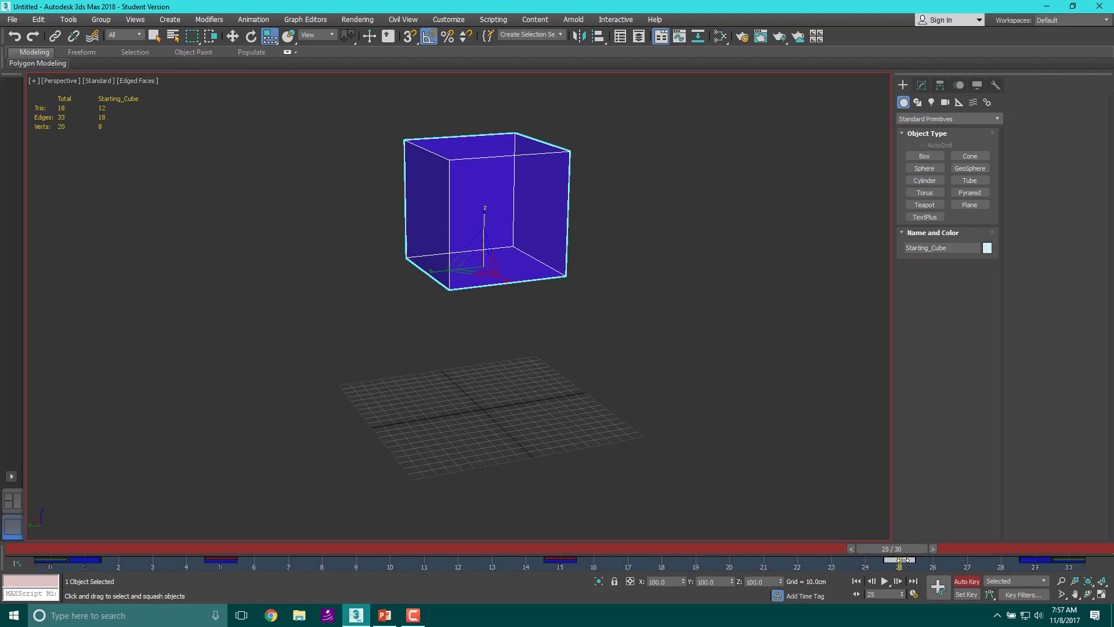
{"action": "left_click_drag", "start_coordinate": [909, 550], "coordinate": [52, 548]}
{"action": "left_click_drag", "start_coordinate": [275, 550], "coordinate": [40, 502]}
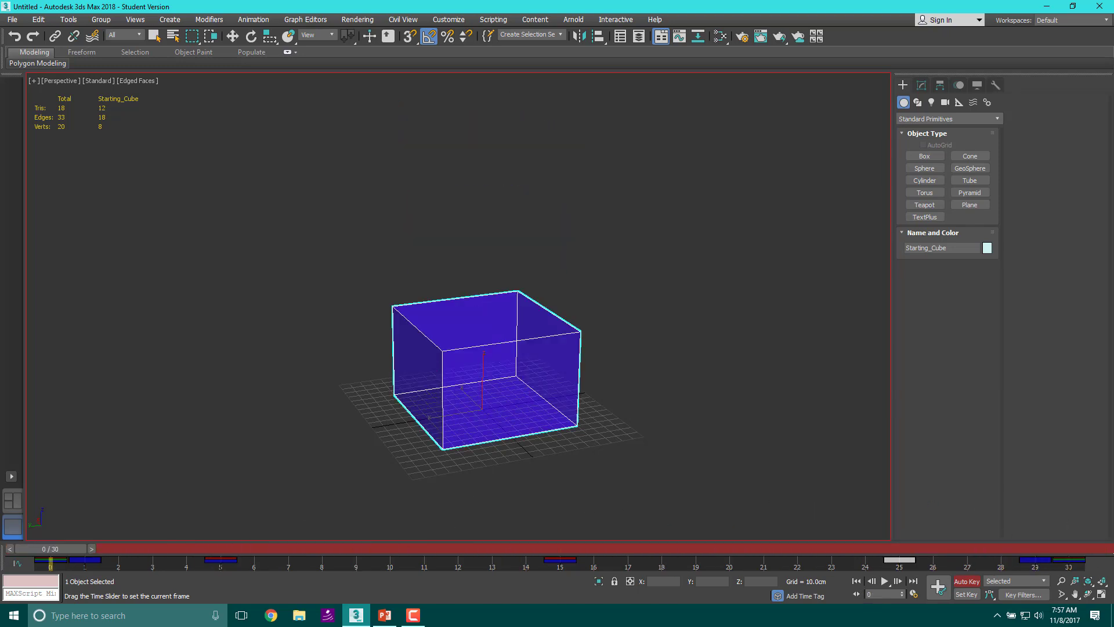
{"action": "key", "text": "r"}
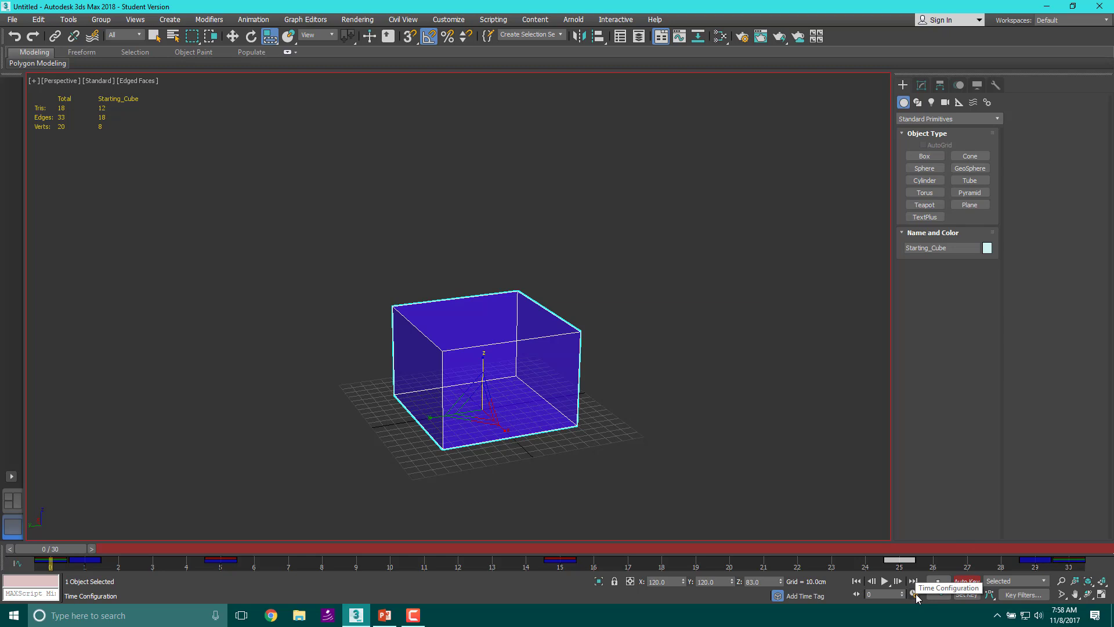
{"action": "left_click_drag", "start_coordinate": [65, 550], "coordinate": [934, 467]}
{"action": "key", "text": "r"}
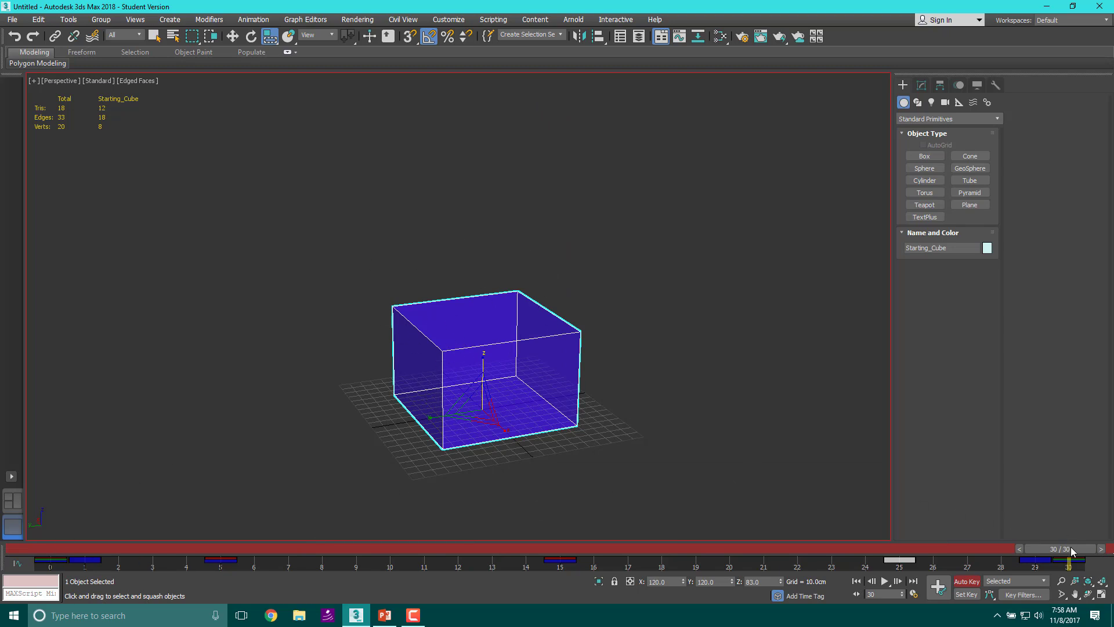
{"action": "left_click_drag", "start_coordinate": [1070, 549], "coordinate": [103, 563]}
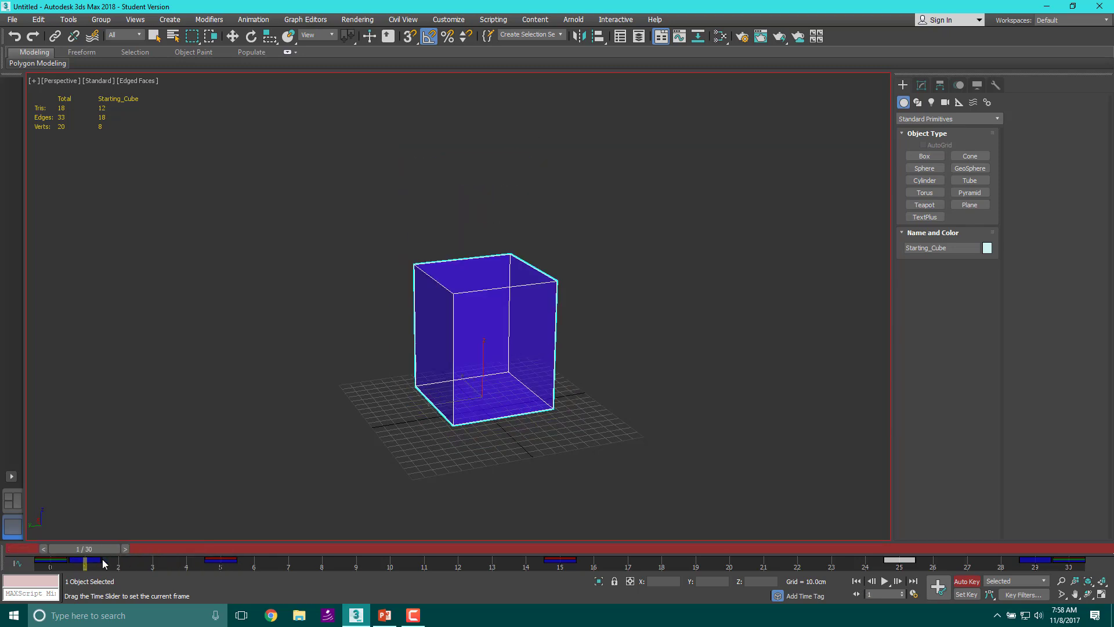
{"action": "key", "text": "r"}
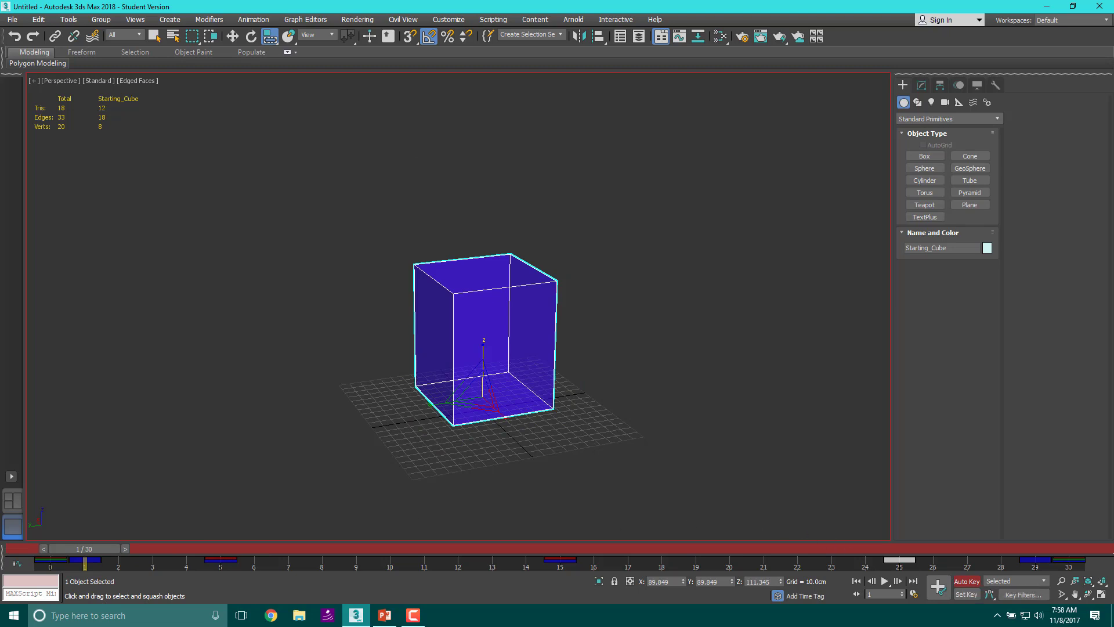
Rotate the cube -180° about Y at frame 15 and scrub to check it
{"action": "key", "text": "e"}
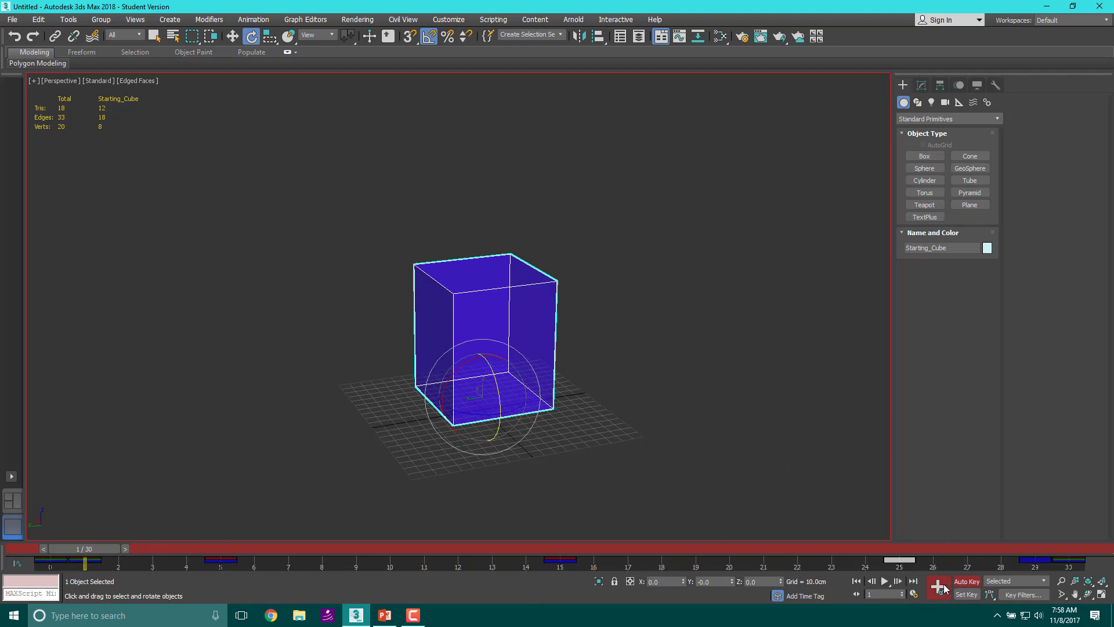
{"action": "left_click_drag", "start_coordinate": [106, 546], "coordinate": [1047, 562]}
{"action": "key", "text": "e"}
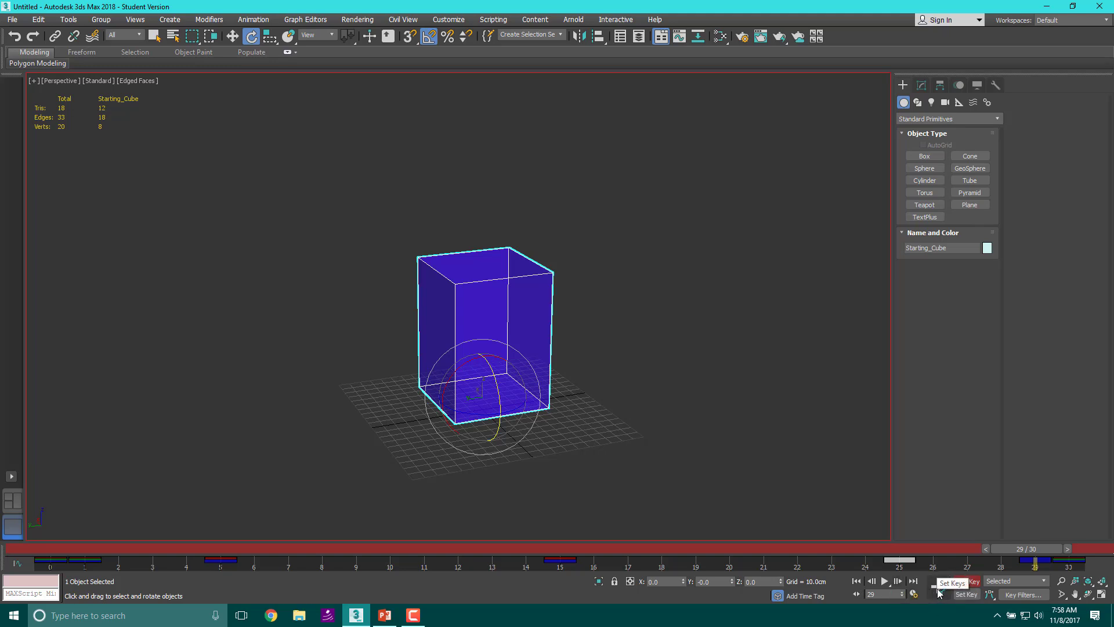
{"action": "left_click_drag", "start_coordinate": [1047, 548], "coordinate": [597, 504]}
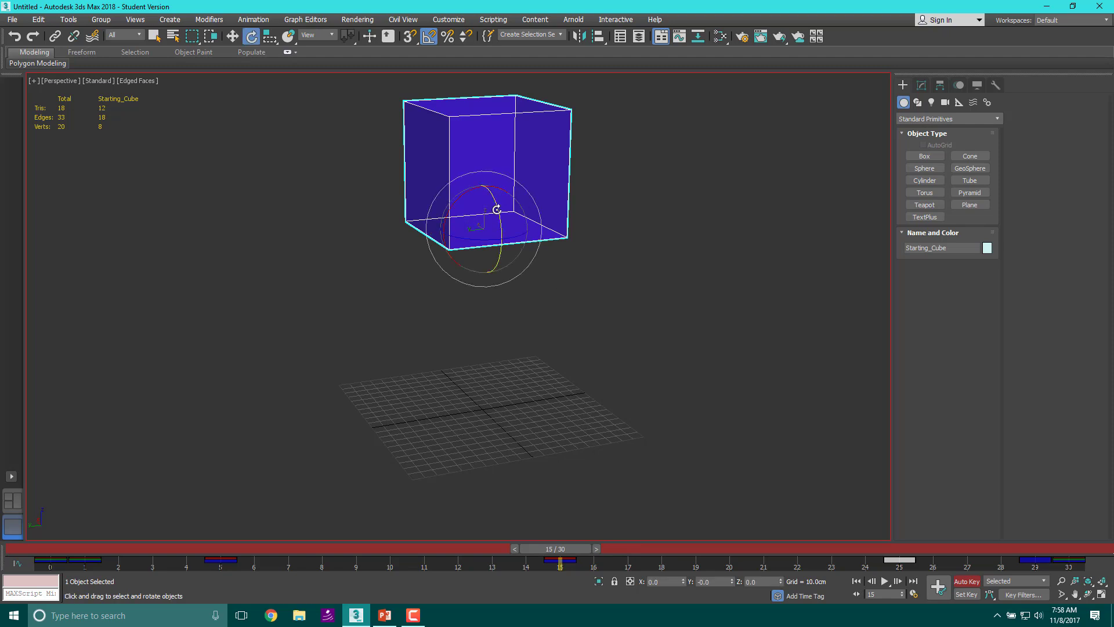
{"action": "key", "text": "a"}
{"action": "key", "text": "a"}
{"action": "left_click_drag", "start_coordinate": [496, 210], "coordinate": [495, 319]}
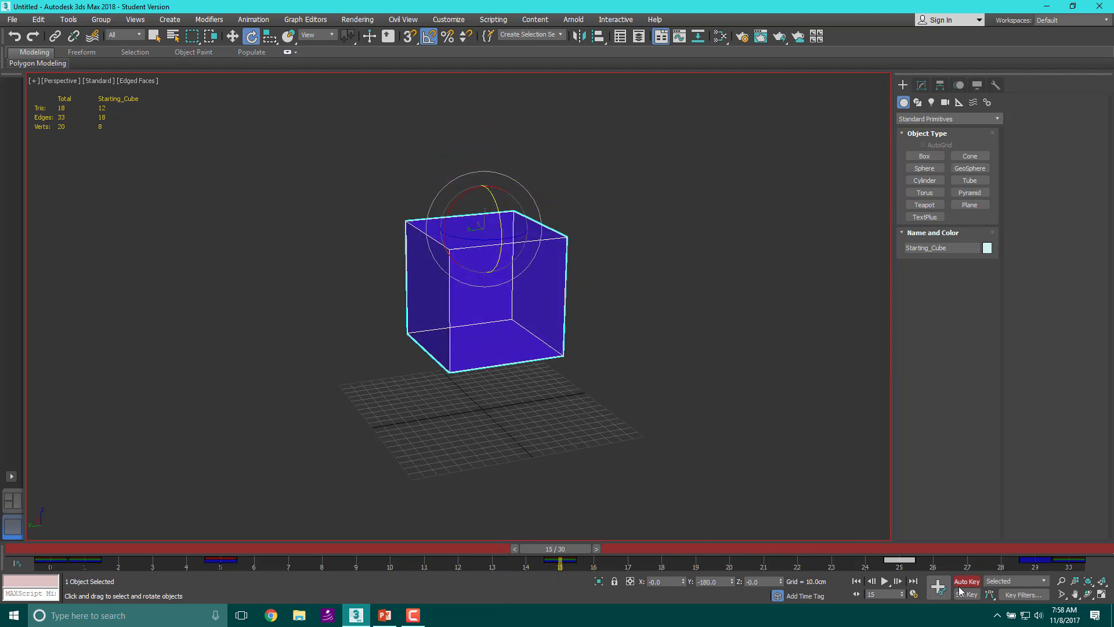
{"action": "left_click_drag", "start_coordinate": [569, 549], "coordinate": [1038, 563]}
Rotate the cube to -355° about Y at frame 29 and replay the flip
{"action": "key", "text": "e"}
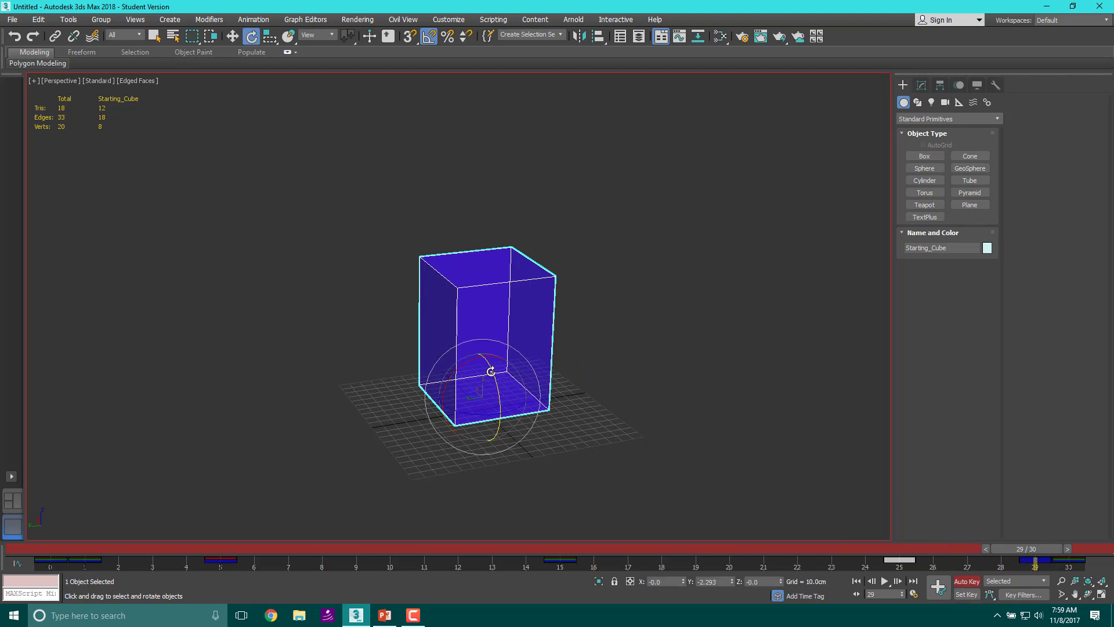
{"action": "key", "text": "q"}
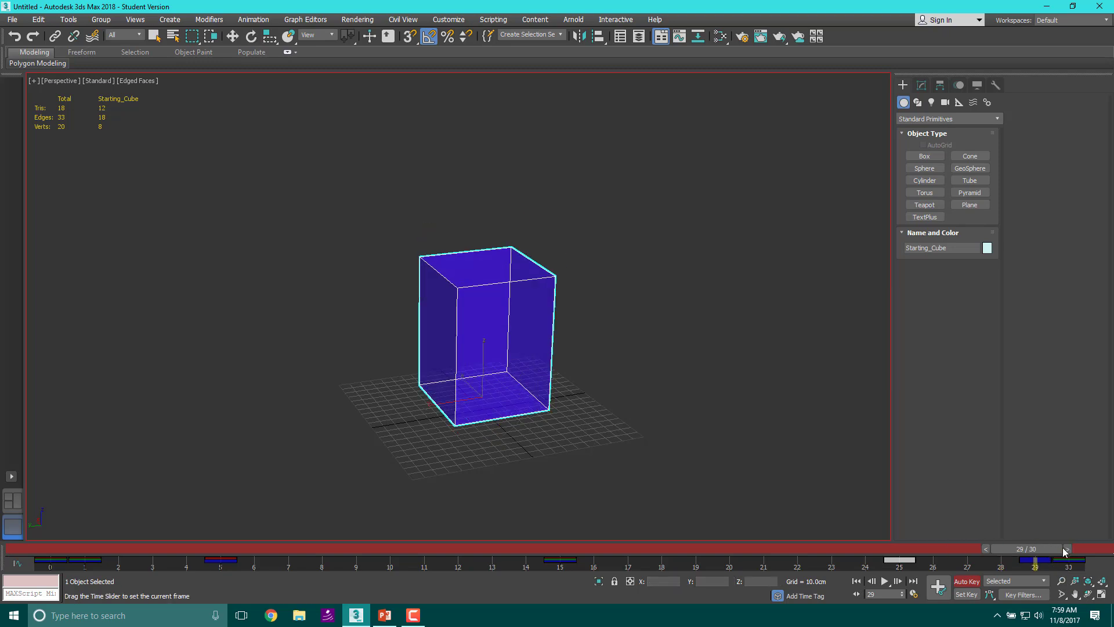
{"action": "key", "text": "e"}
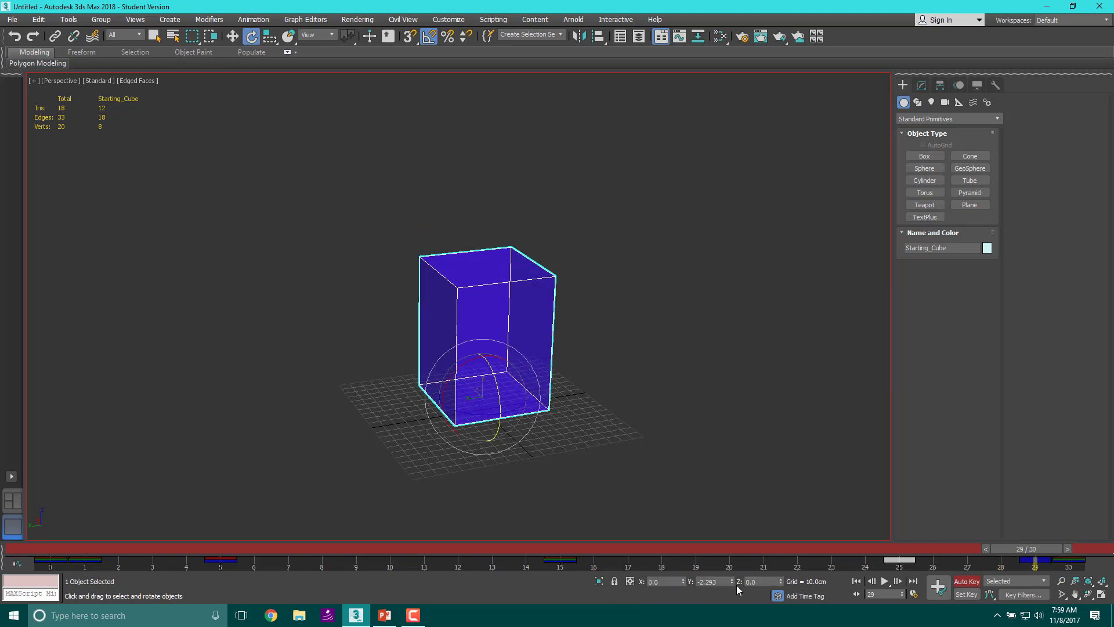
{"action": "key", "text": "q"}
{"action": "mouse_move", "coordinate": [1046, 552]}
{"action": "left_mouse_down"}
{"action": "mouse_move", "coordinate": [1082, 551]}
{"action": "mouse_move", "coordinate": [1032, 551]}
{"action": "mouse_move", "coordinate": [1046, 551]}
{"action": "left_mouse_up"}
{"action": "key", "text": "e"}
{"action": "left_click_drag", "start_coordinate": [493, 373], "coordinate": [518, 589]}
{"action": "left_click_drag", "start_coordinate": [1024, 550], "coordinate": [1067, 579]}
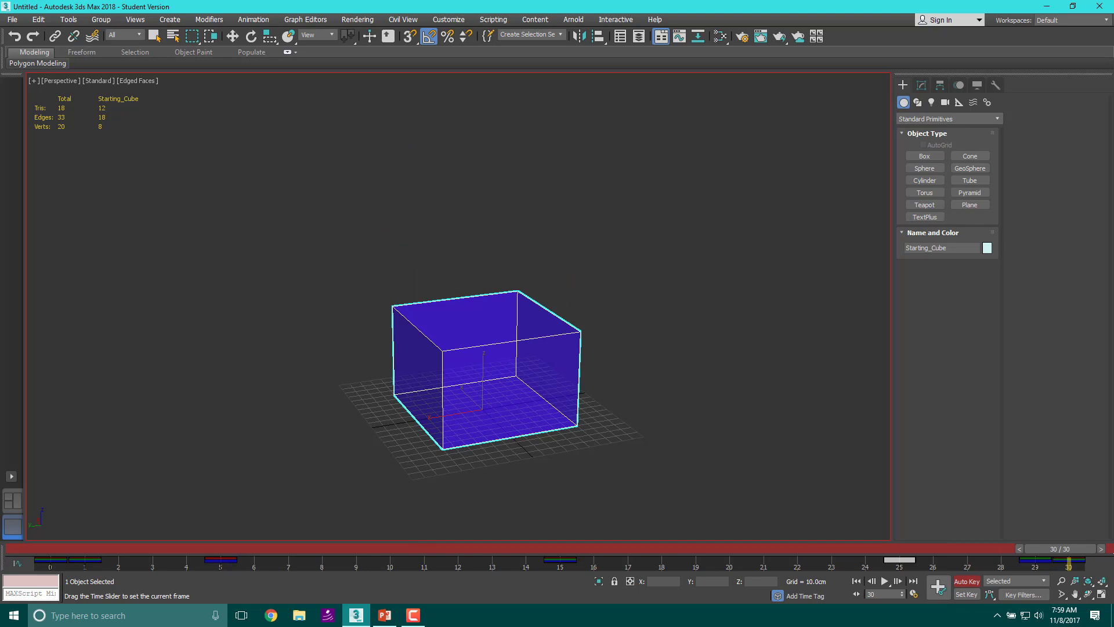
{"action": "key", "text": "e"}
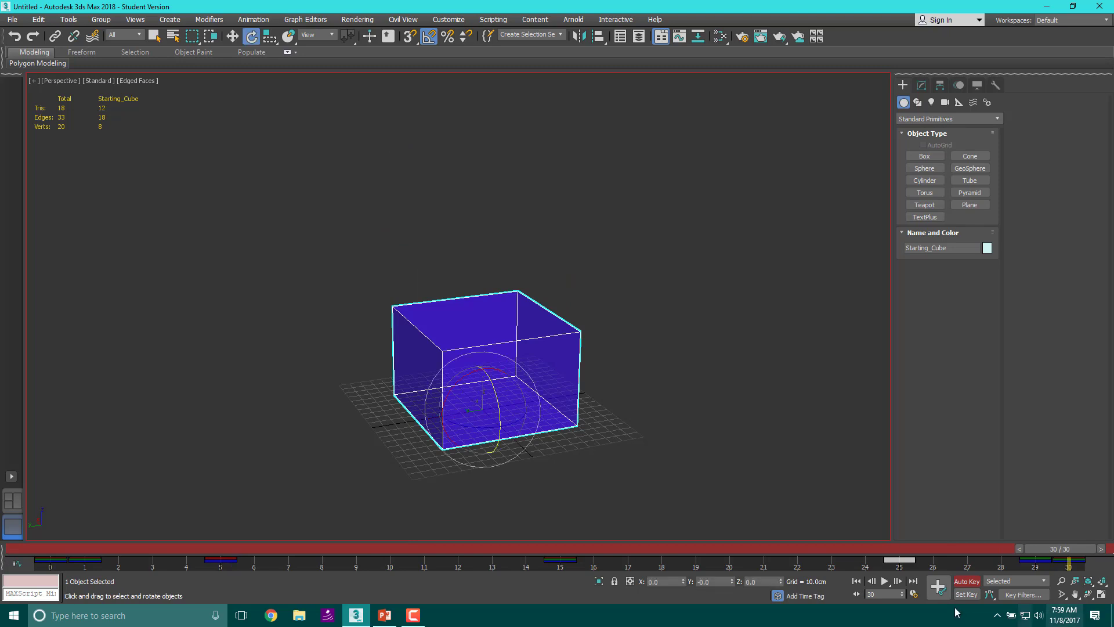
{"action": "left_click", "coordinate": [885, 582]}
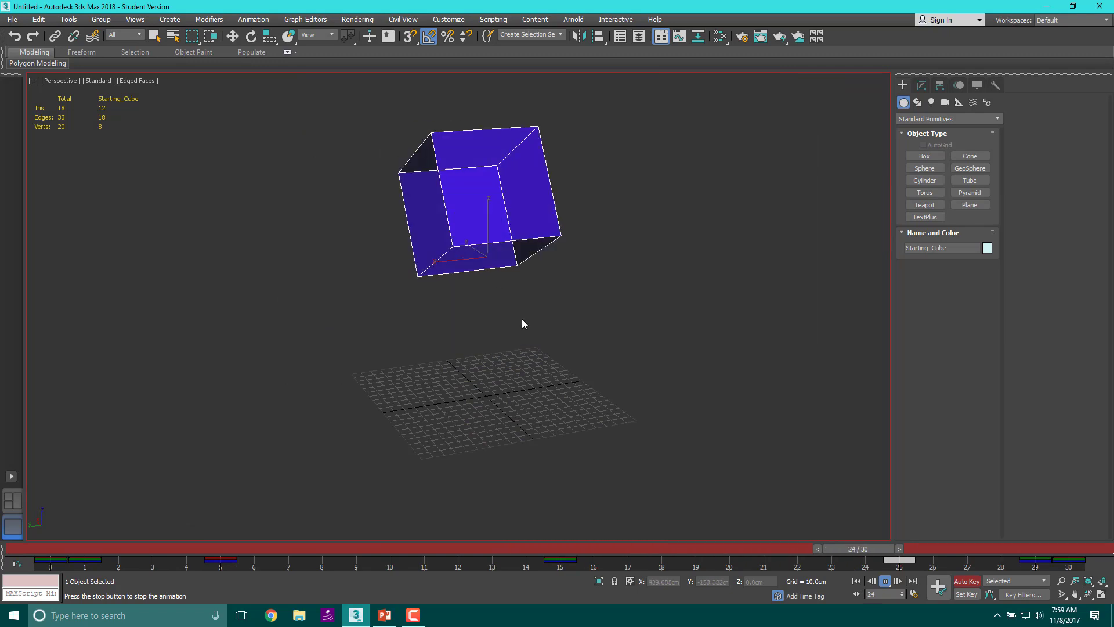
{"action": "left_click", "coordinate": [884, 582]}
{"action": "key", "text": "e"}
{"action": "left_click_drag", "start_coordinate": [918, 548], "coordinate": [117, 506]}
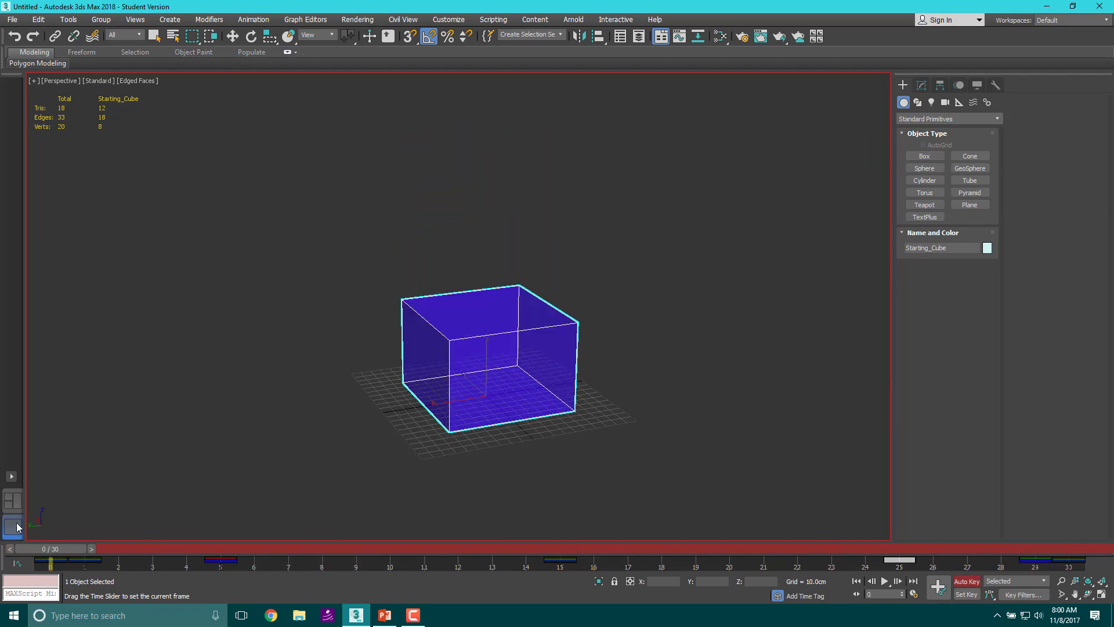
Make Select and Uniform Scale the active scale mode from the main toolbar's Scale flyout
{"action": "key", "text": "e"}
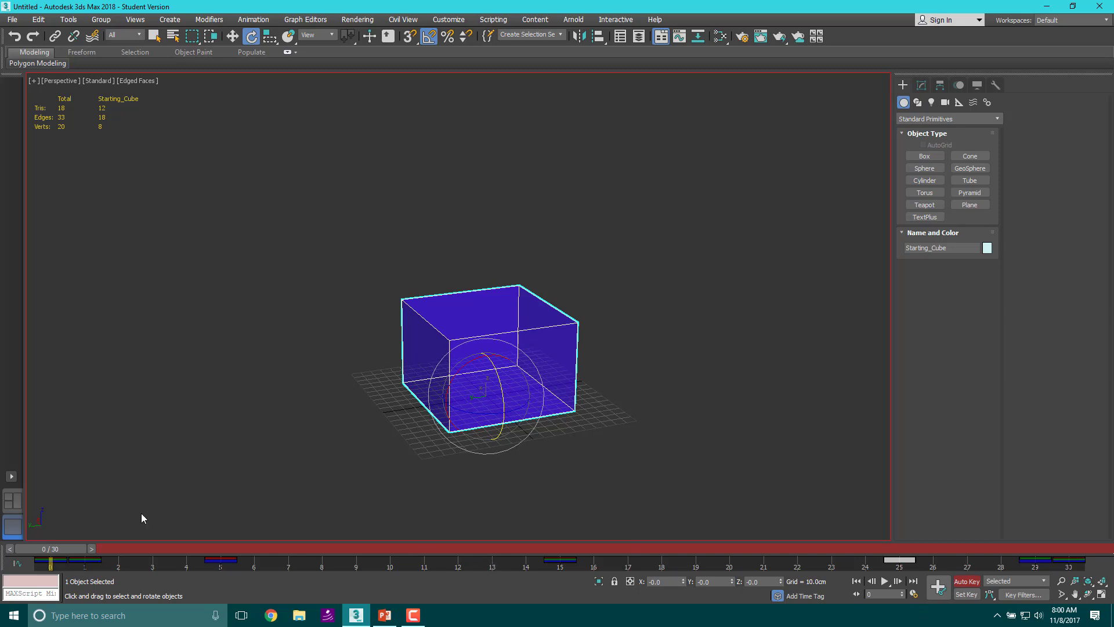
{"action": "left_click", "coordinate": [270, 39]}
{"action": "left_click", "coordinate": [276, 50]}
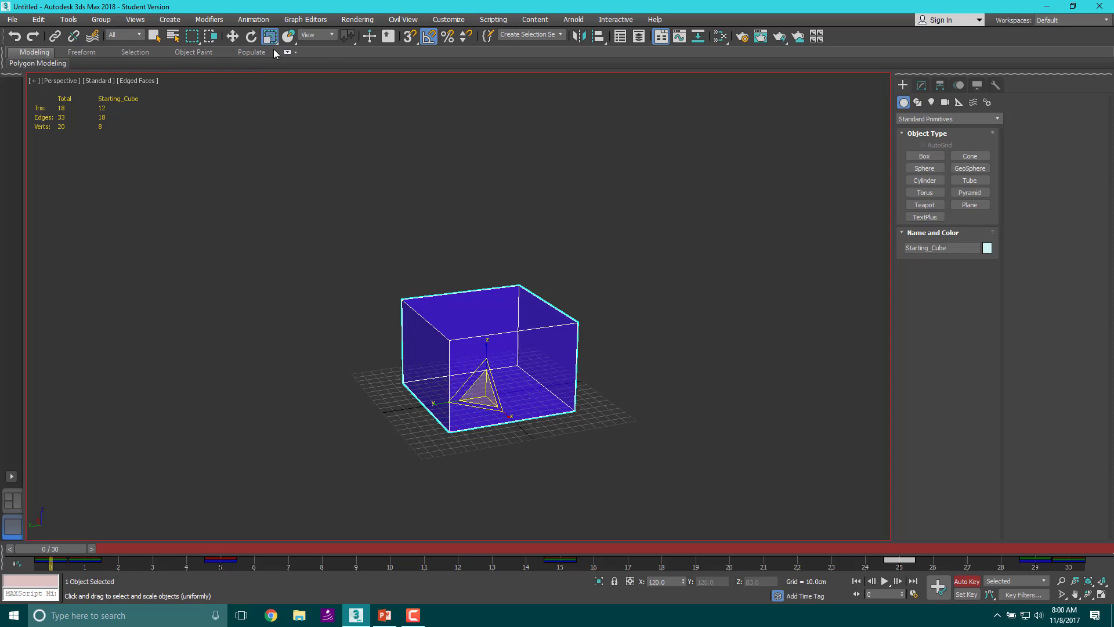